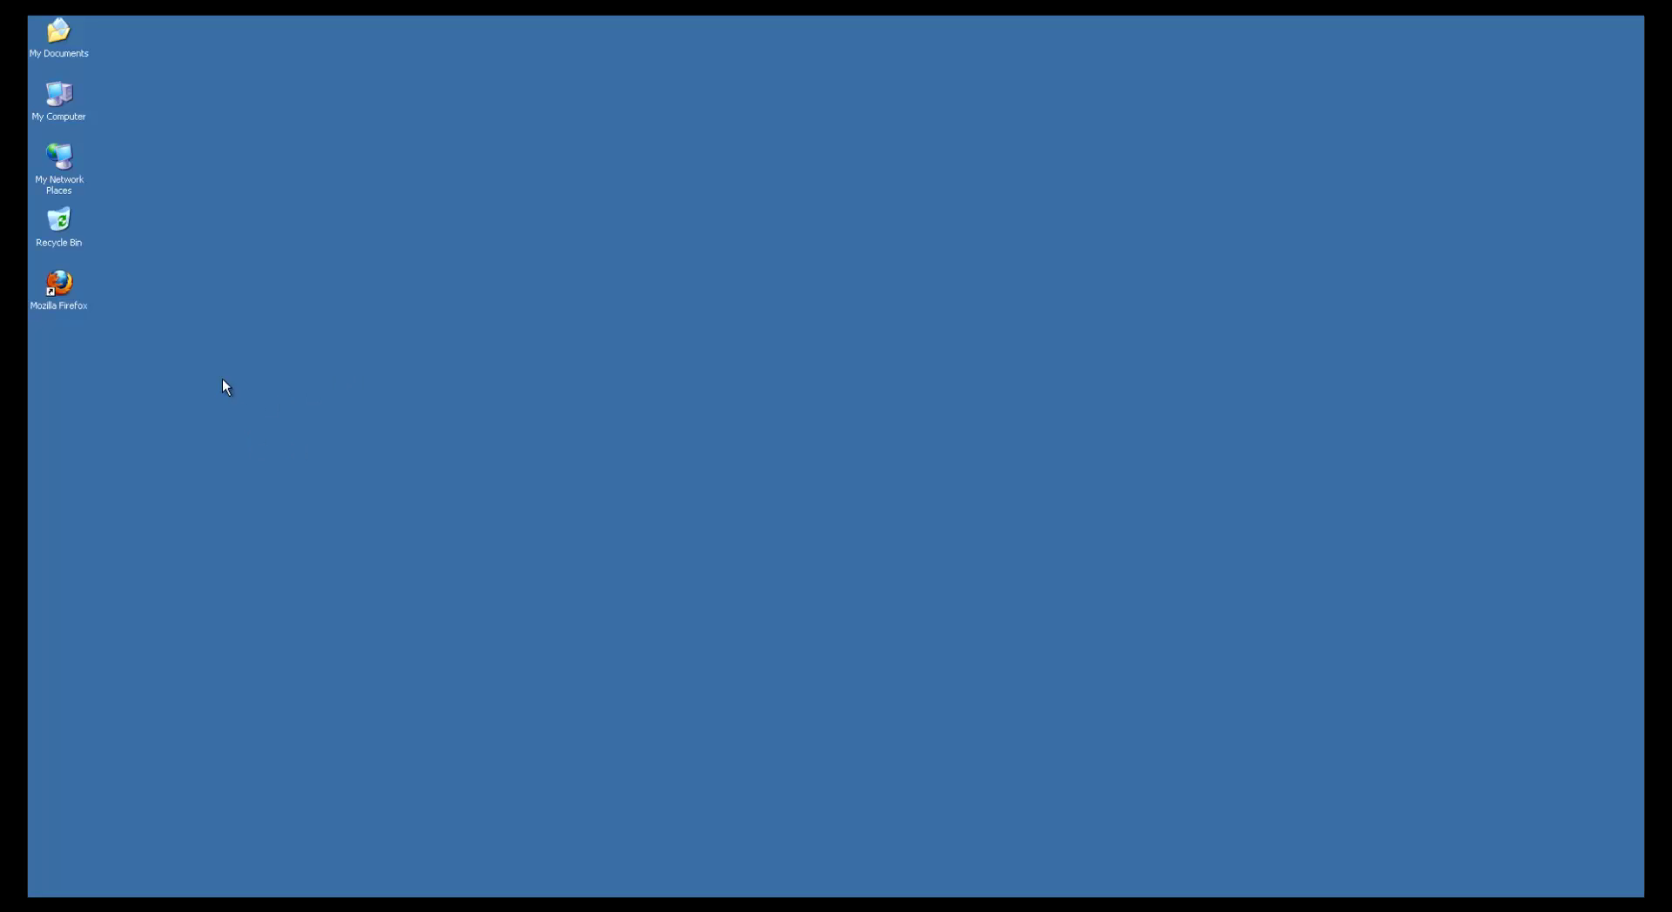
# Launch Firefox, go to web.onepacs.com and enter the technician account's user name
pyautogui.doubleClick(62, 294)
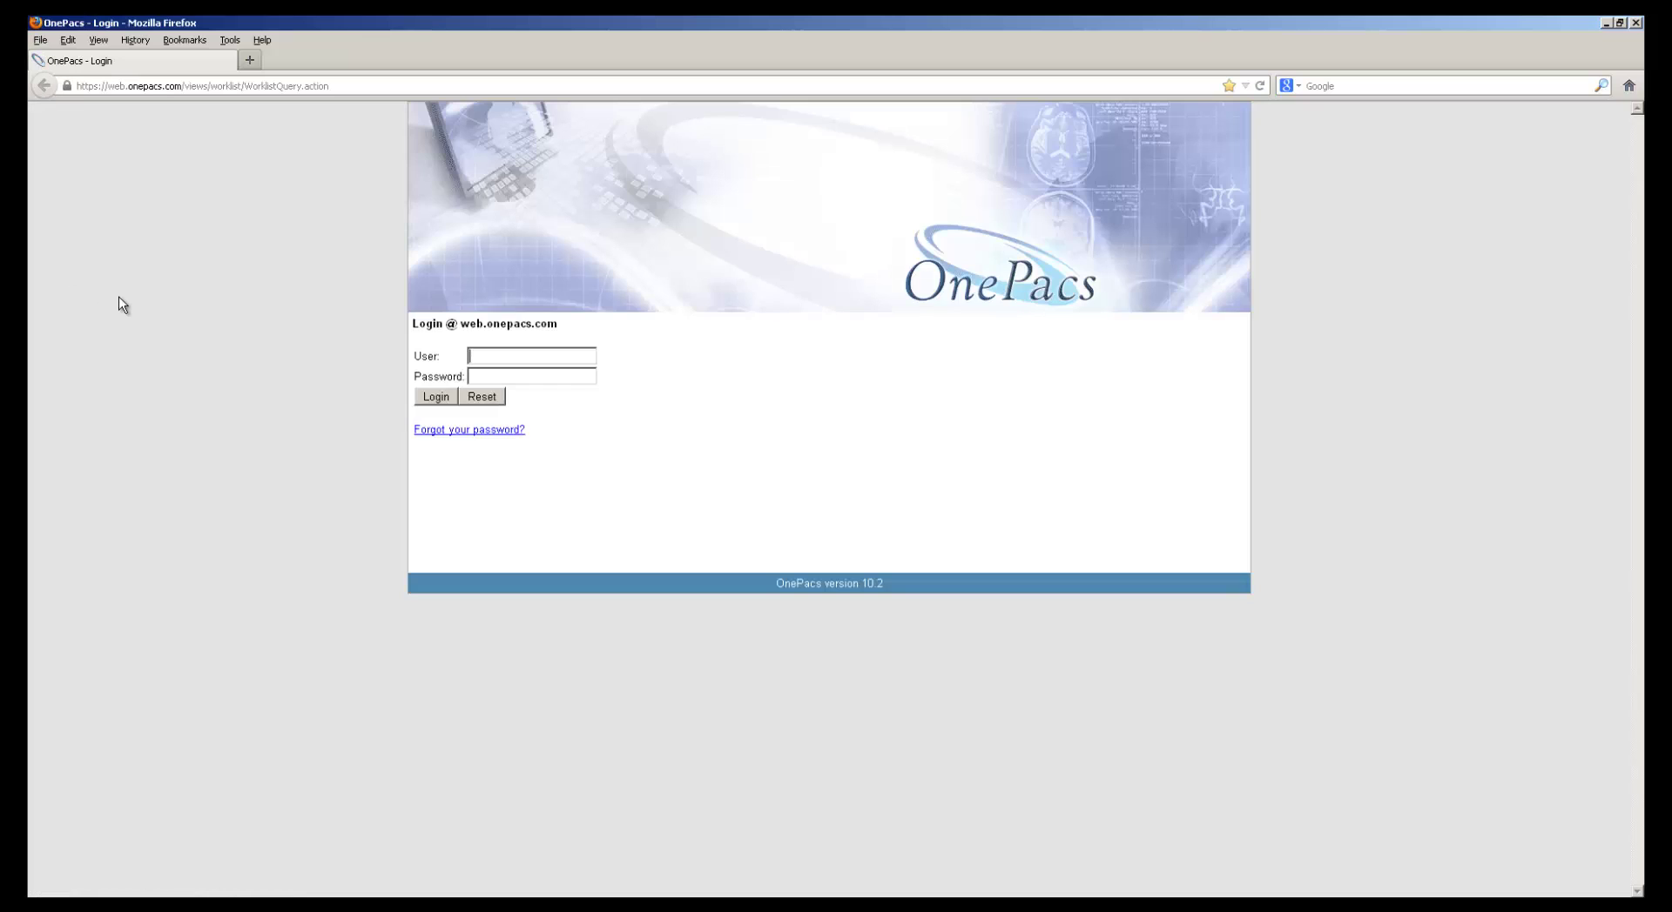
pyautogui.click(158, 86)
pyautogui.click(183, 86)
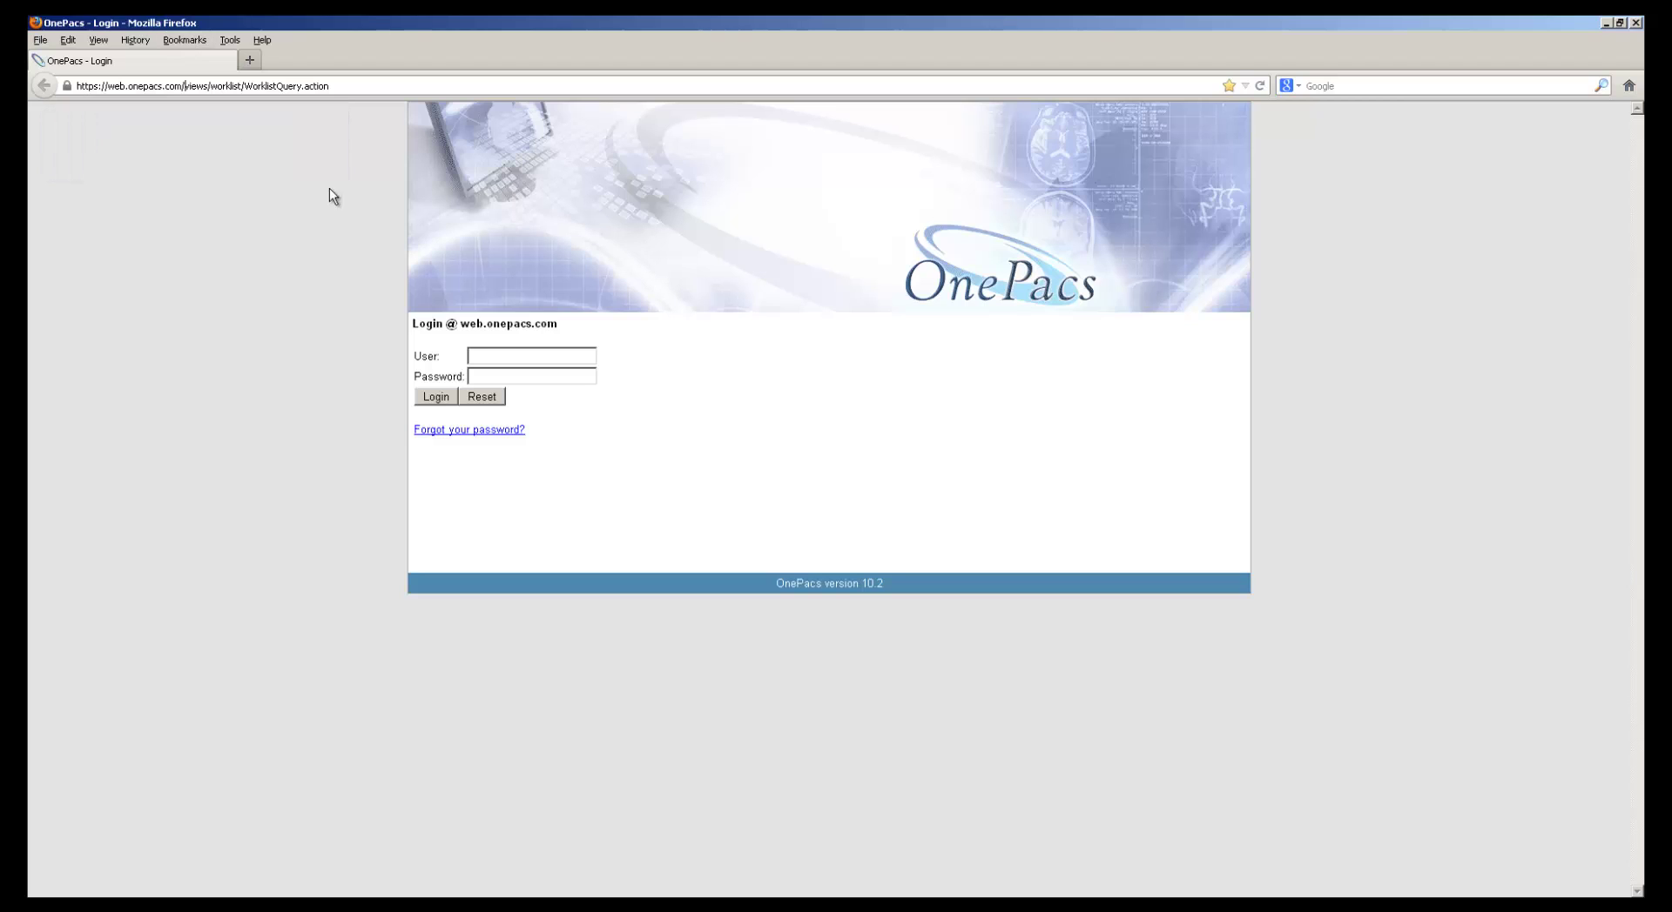
pyautogui.click(486, 355)
pyautogui.write('demotech')
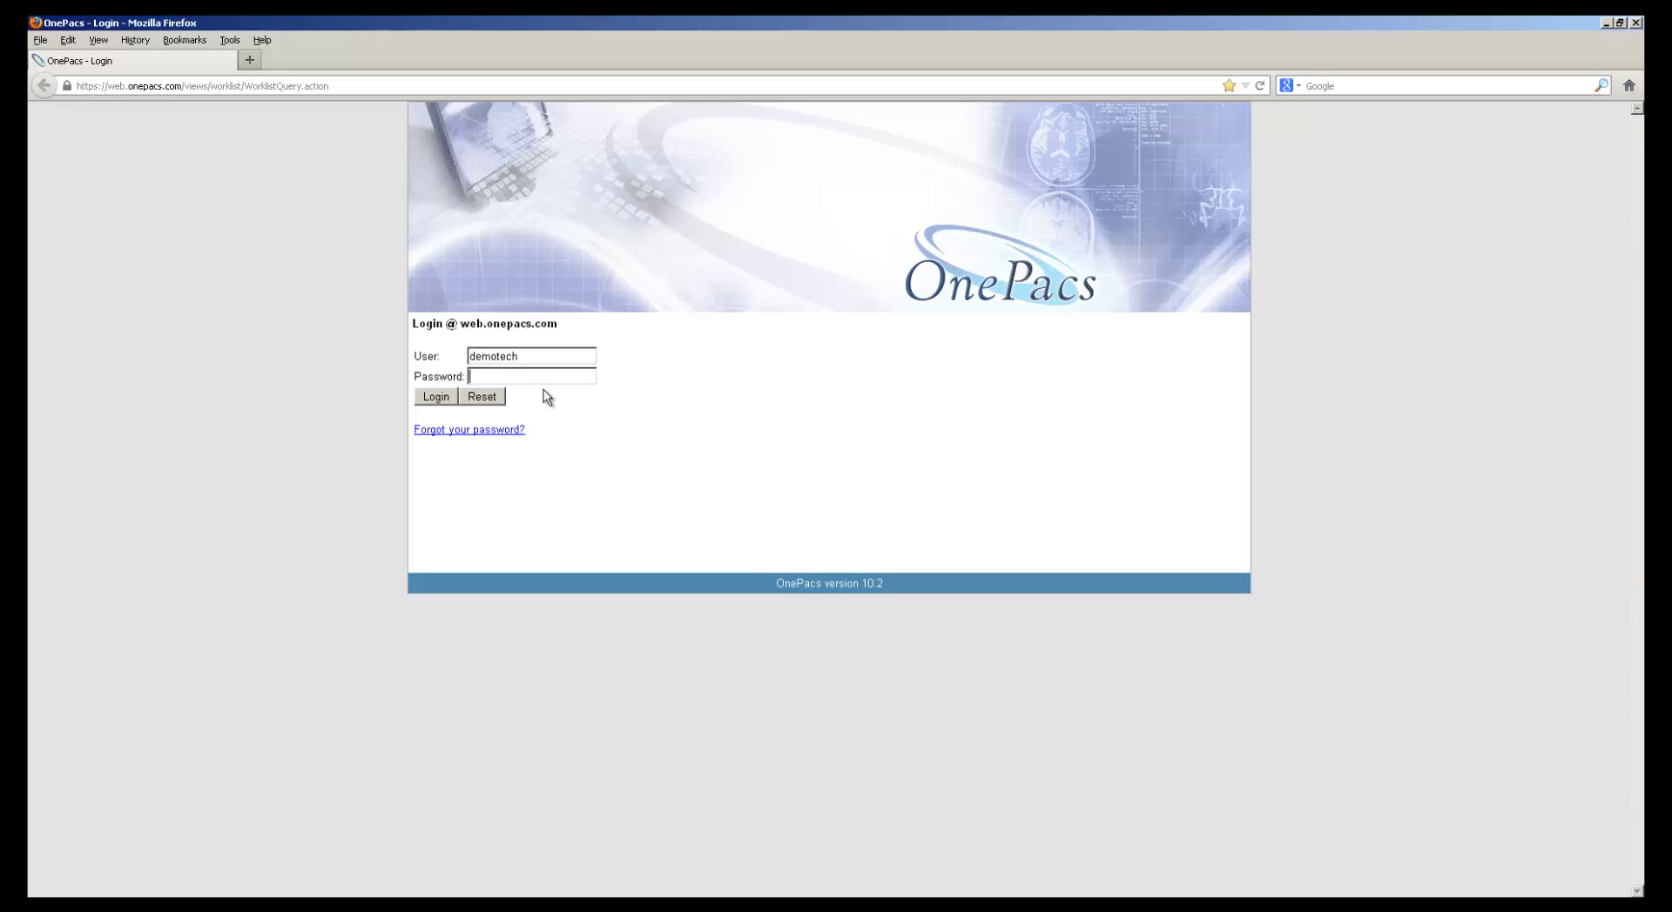
pyautogui.write('•••••••••••••')
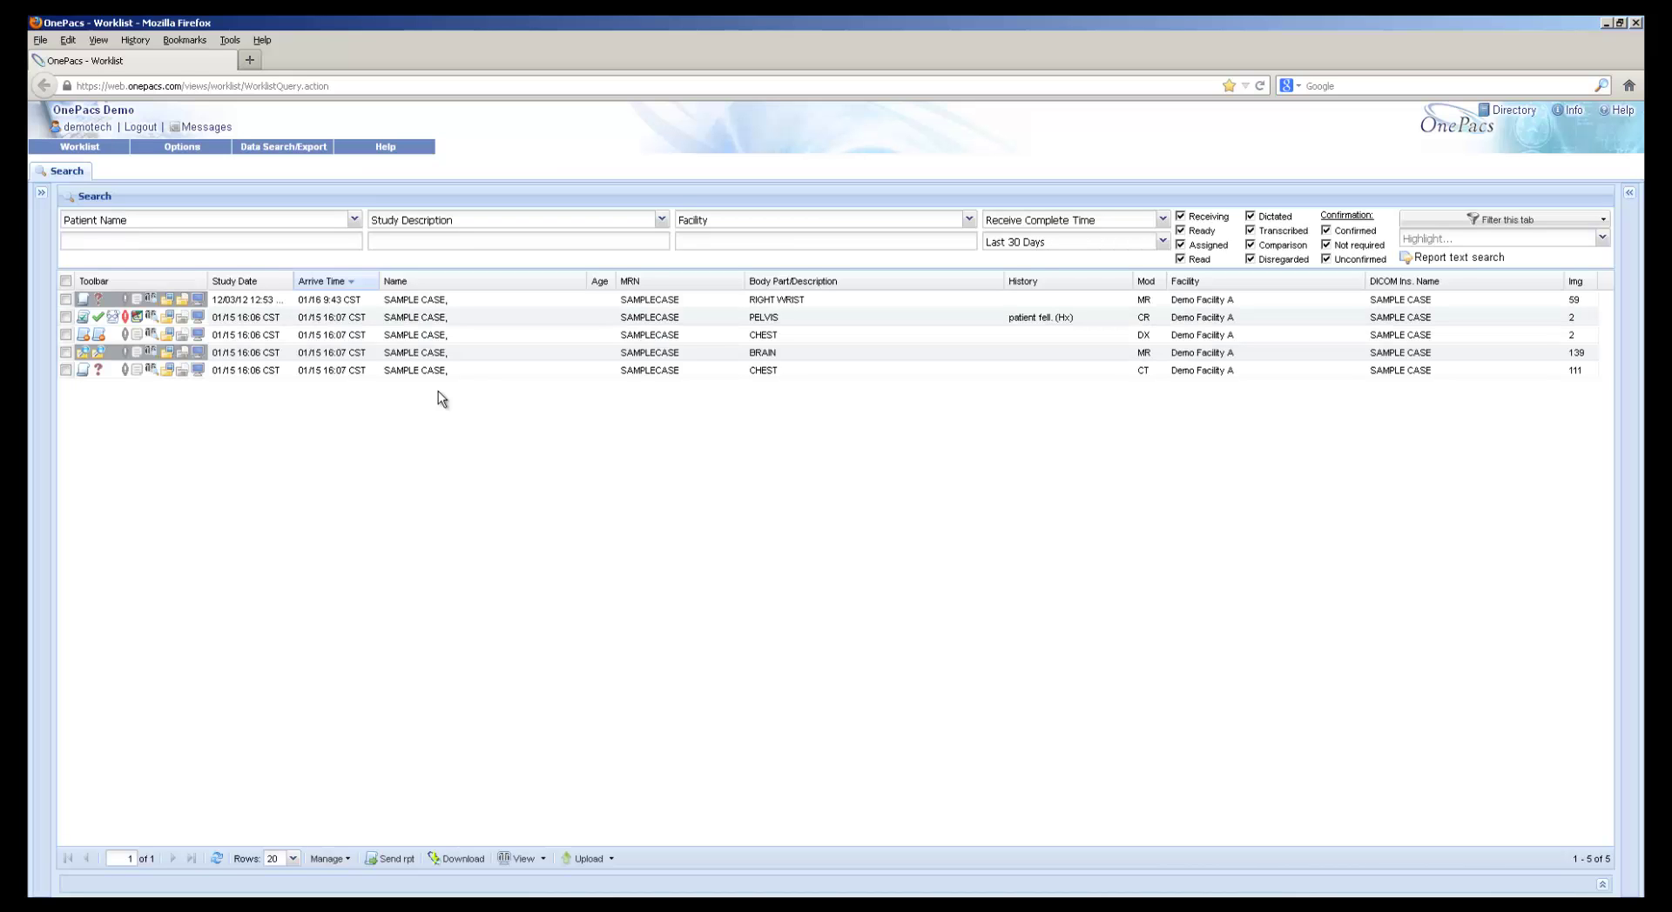
# In User Preferences, change the password by entering the current password and the new password twice
pyautogui.click(202, 150)
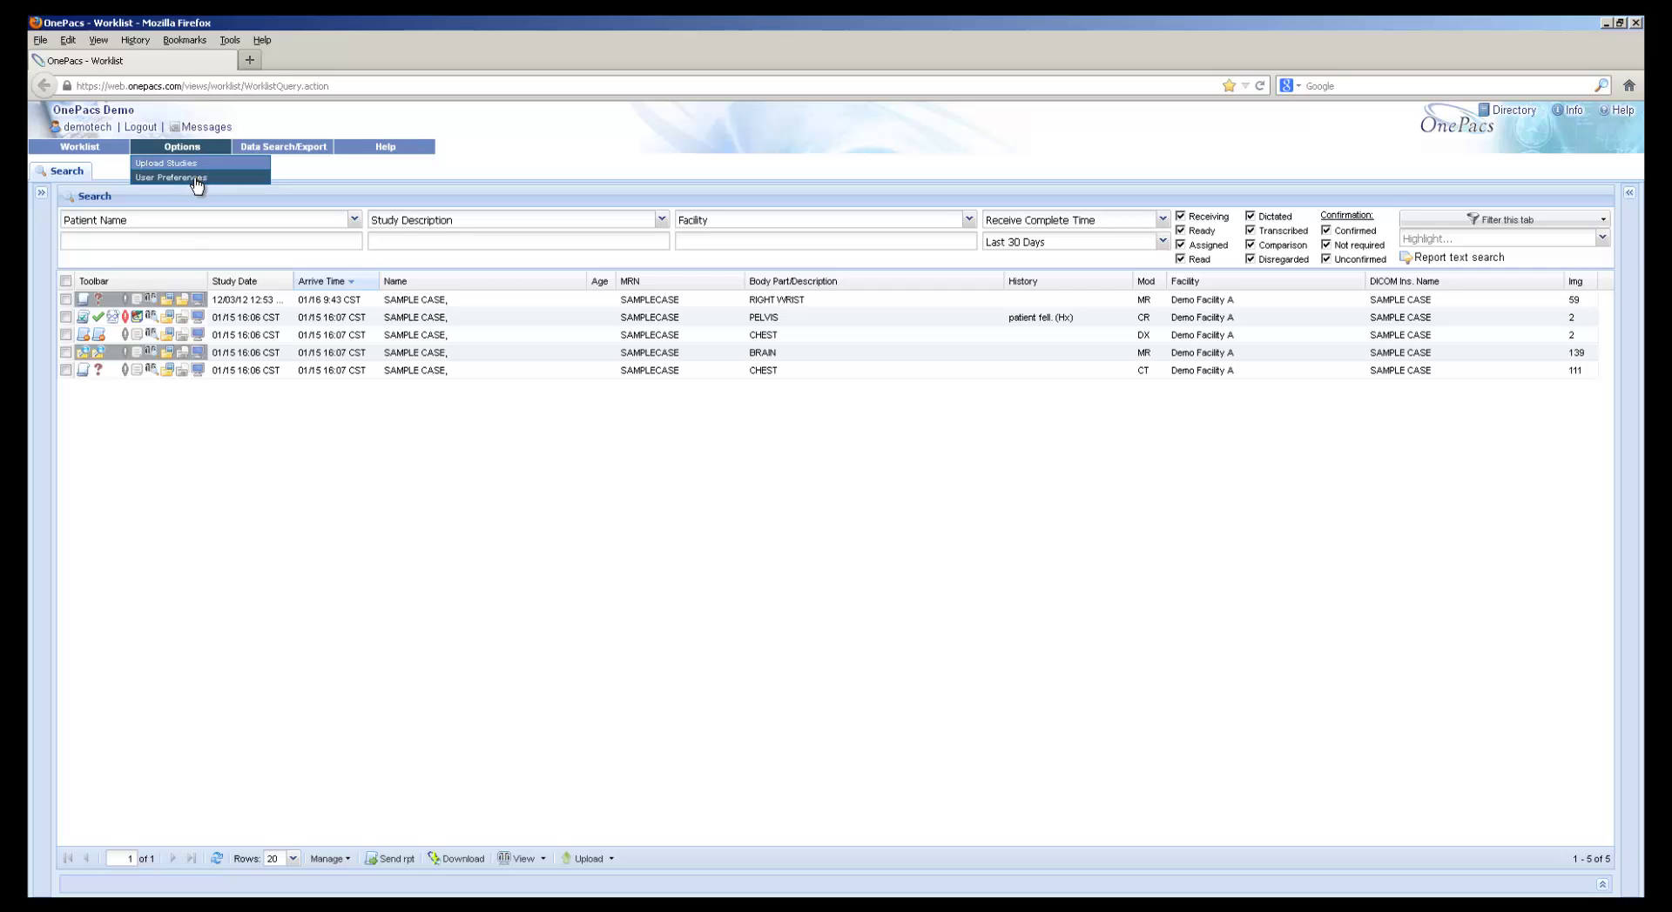
pyautogui.click(198, 177)
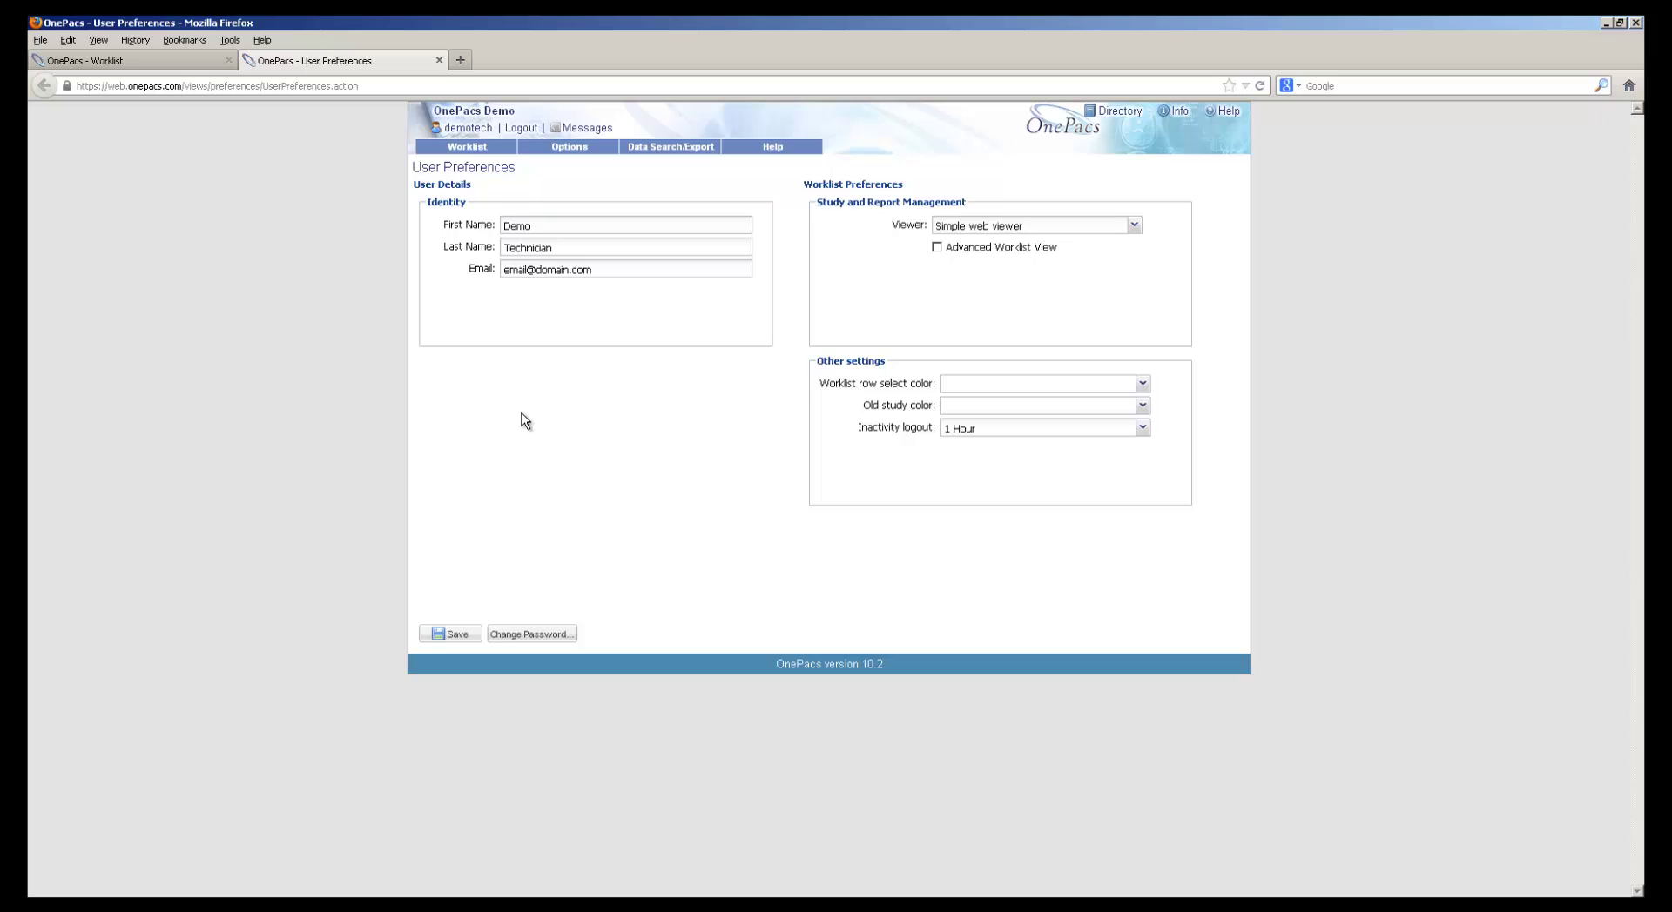
pyautogui.click(512, 638)
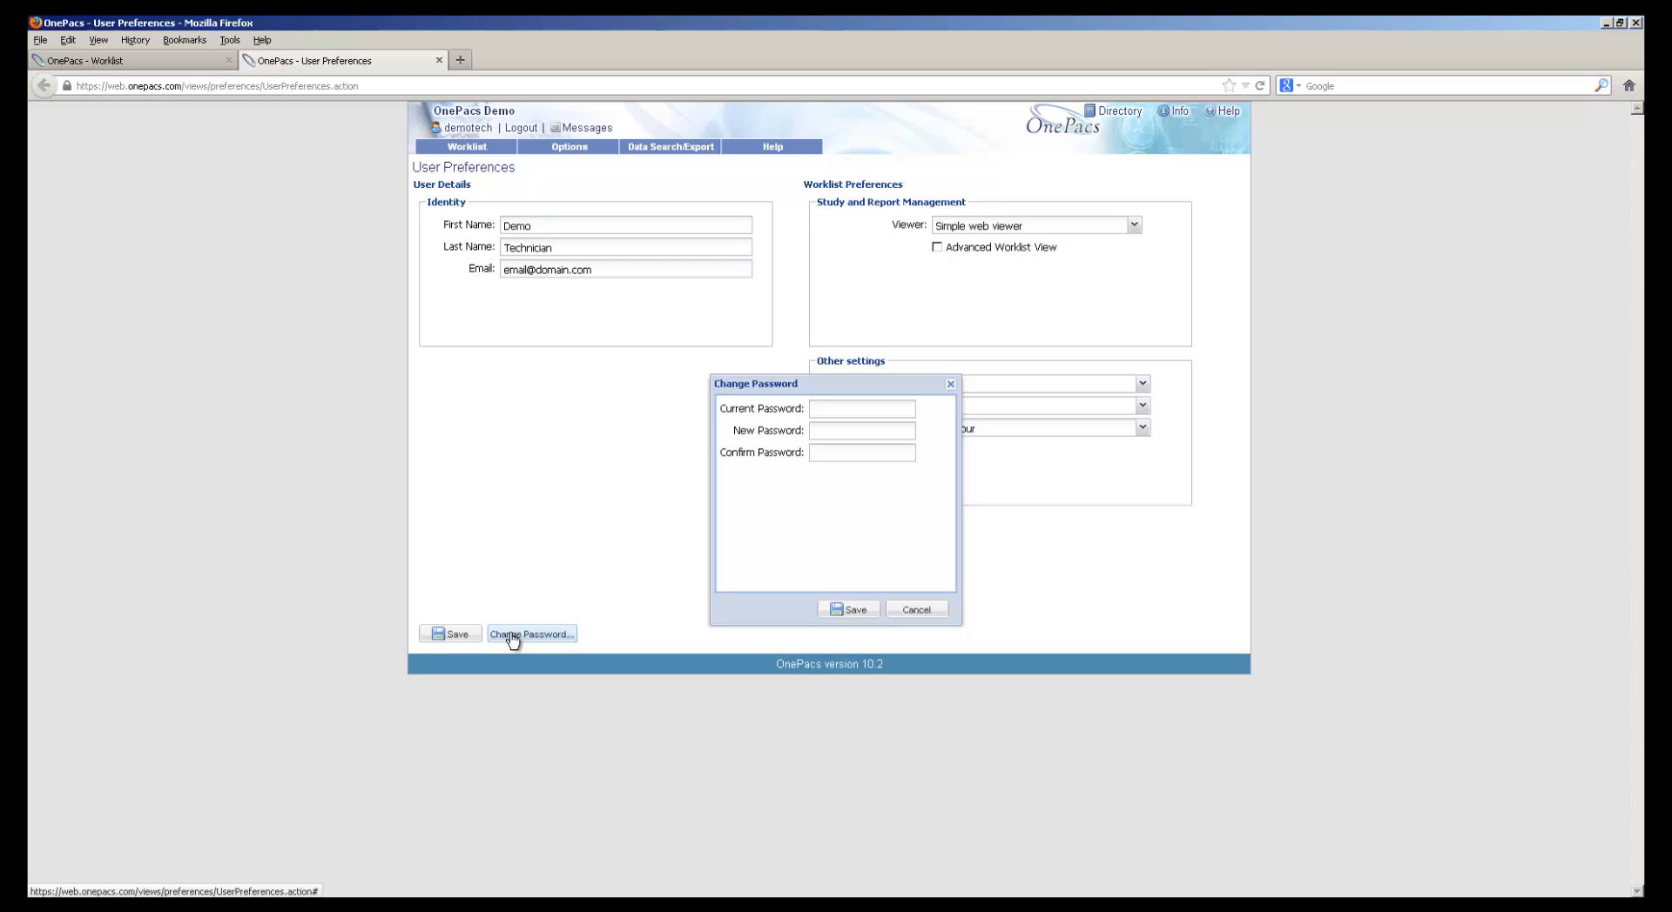
pyautogui.click(814, 409)
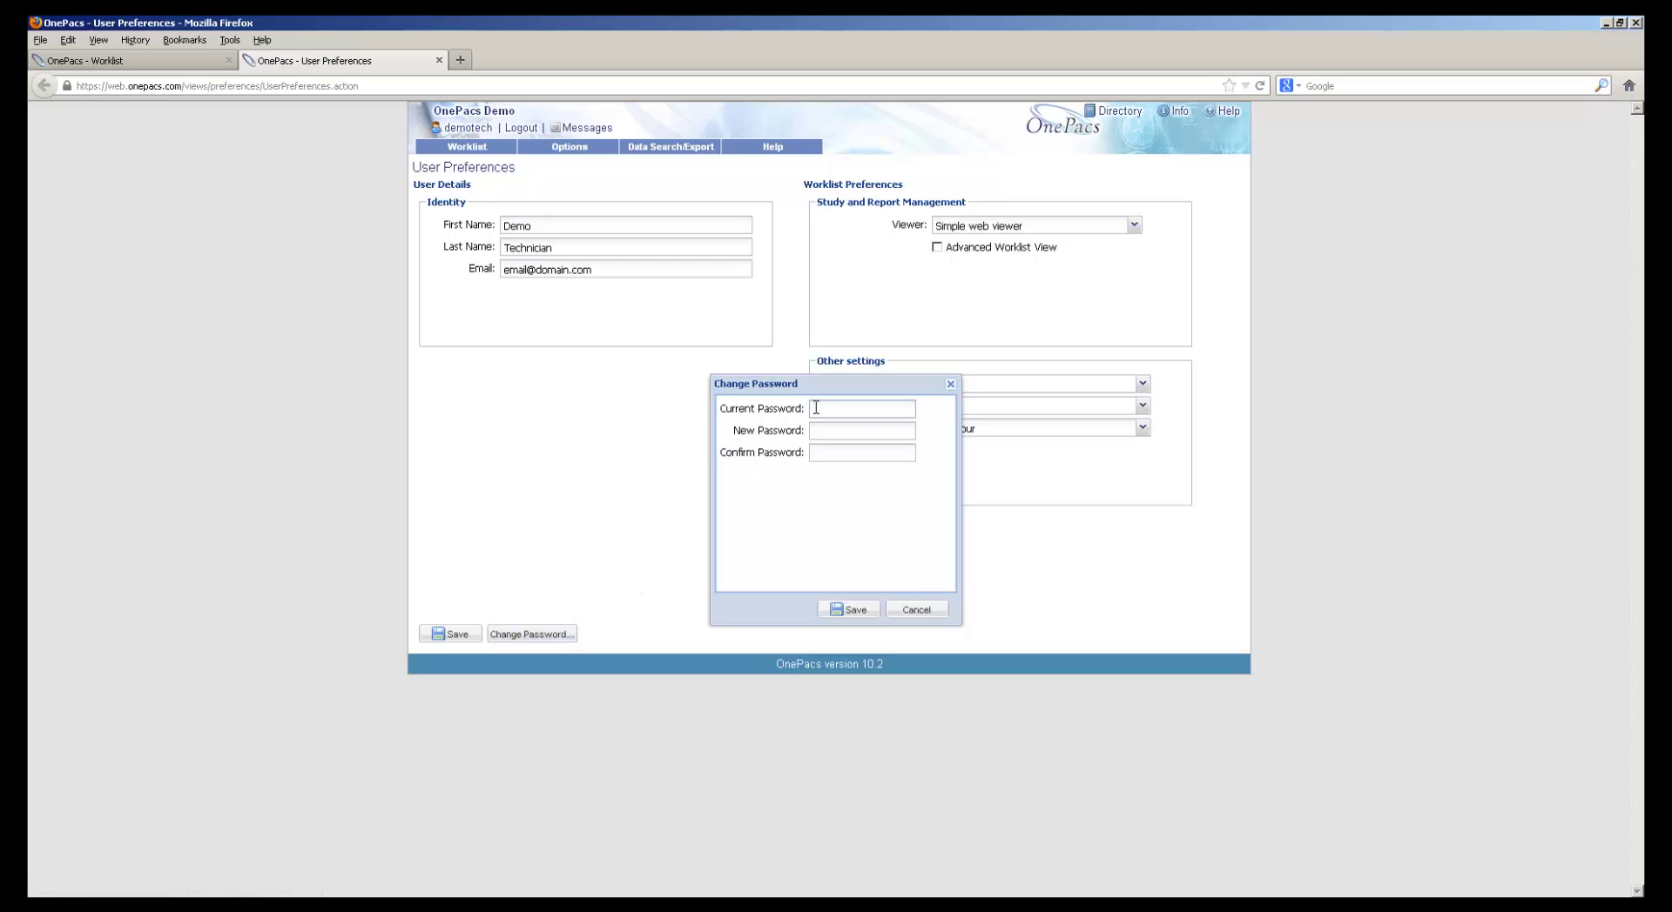
pyautogui.write('onepacsdemo1')
pyautogui.press('Tab')
pyautogui.write('demo123456')
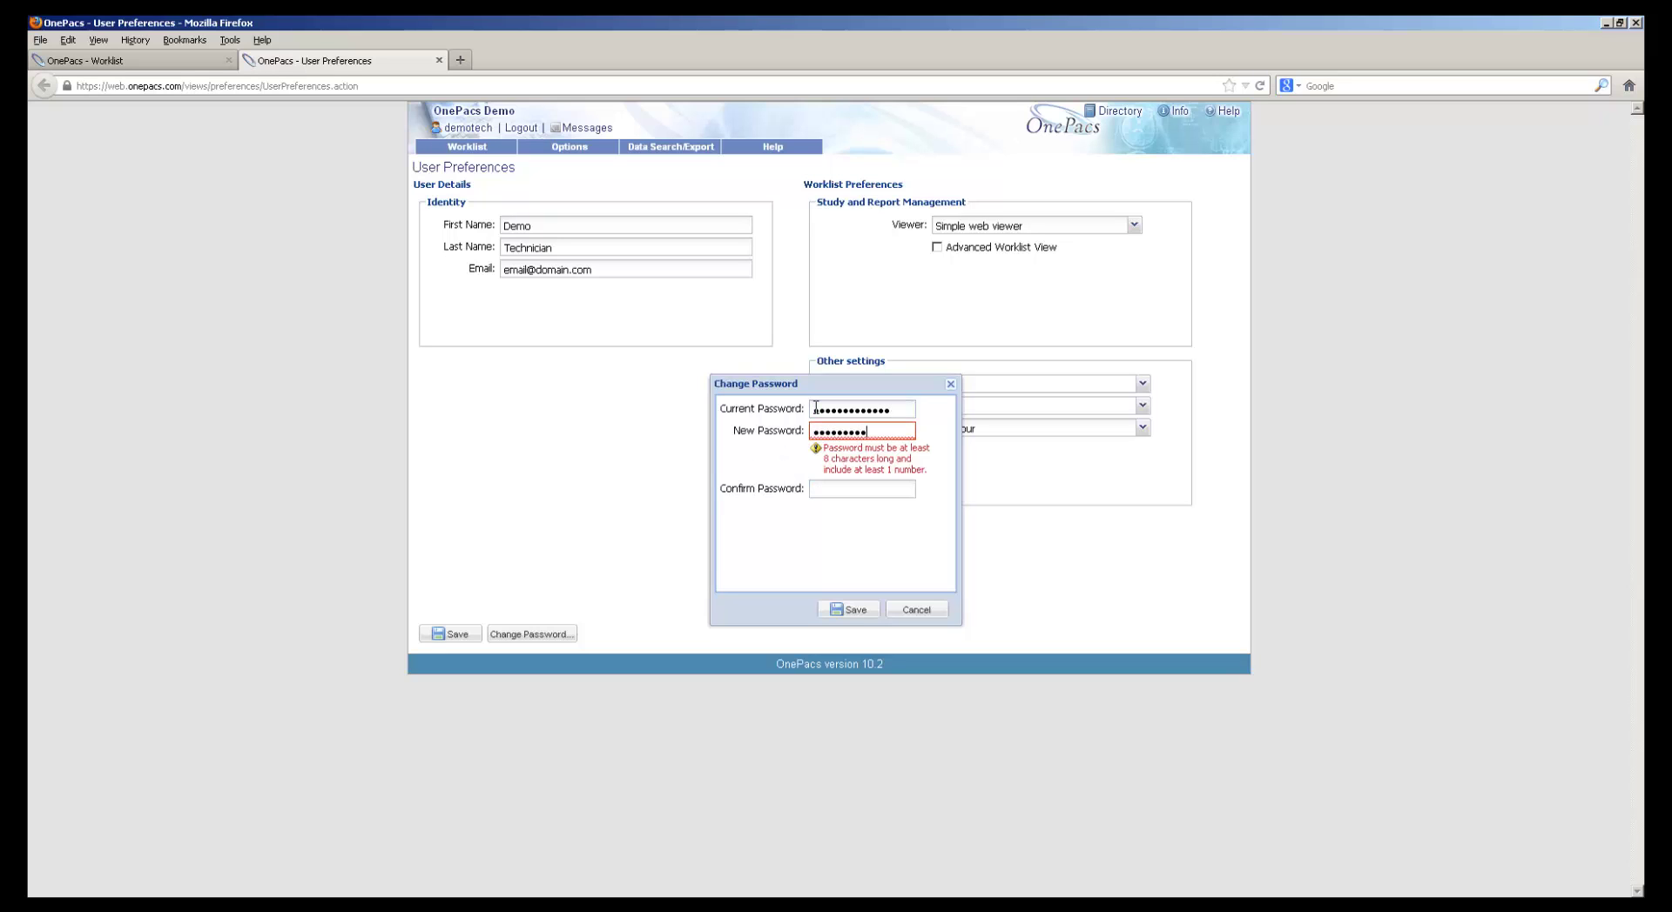
pyautogui.press('Tab')
pyautogui.write('demo123456')
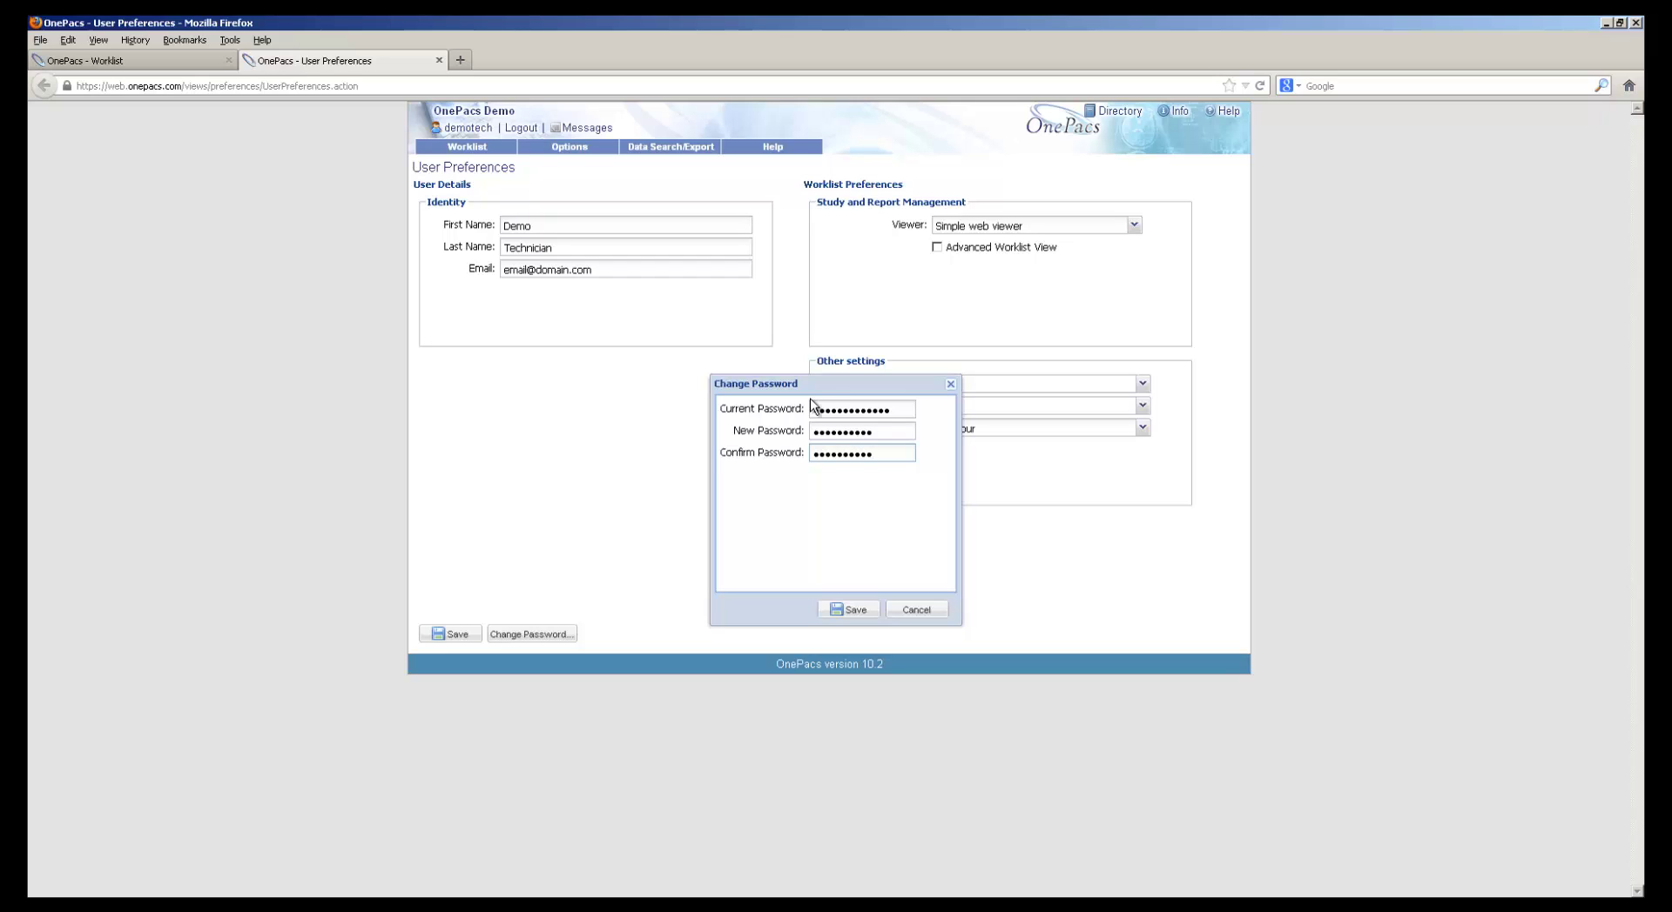
pyautogui.click(842, 613)
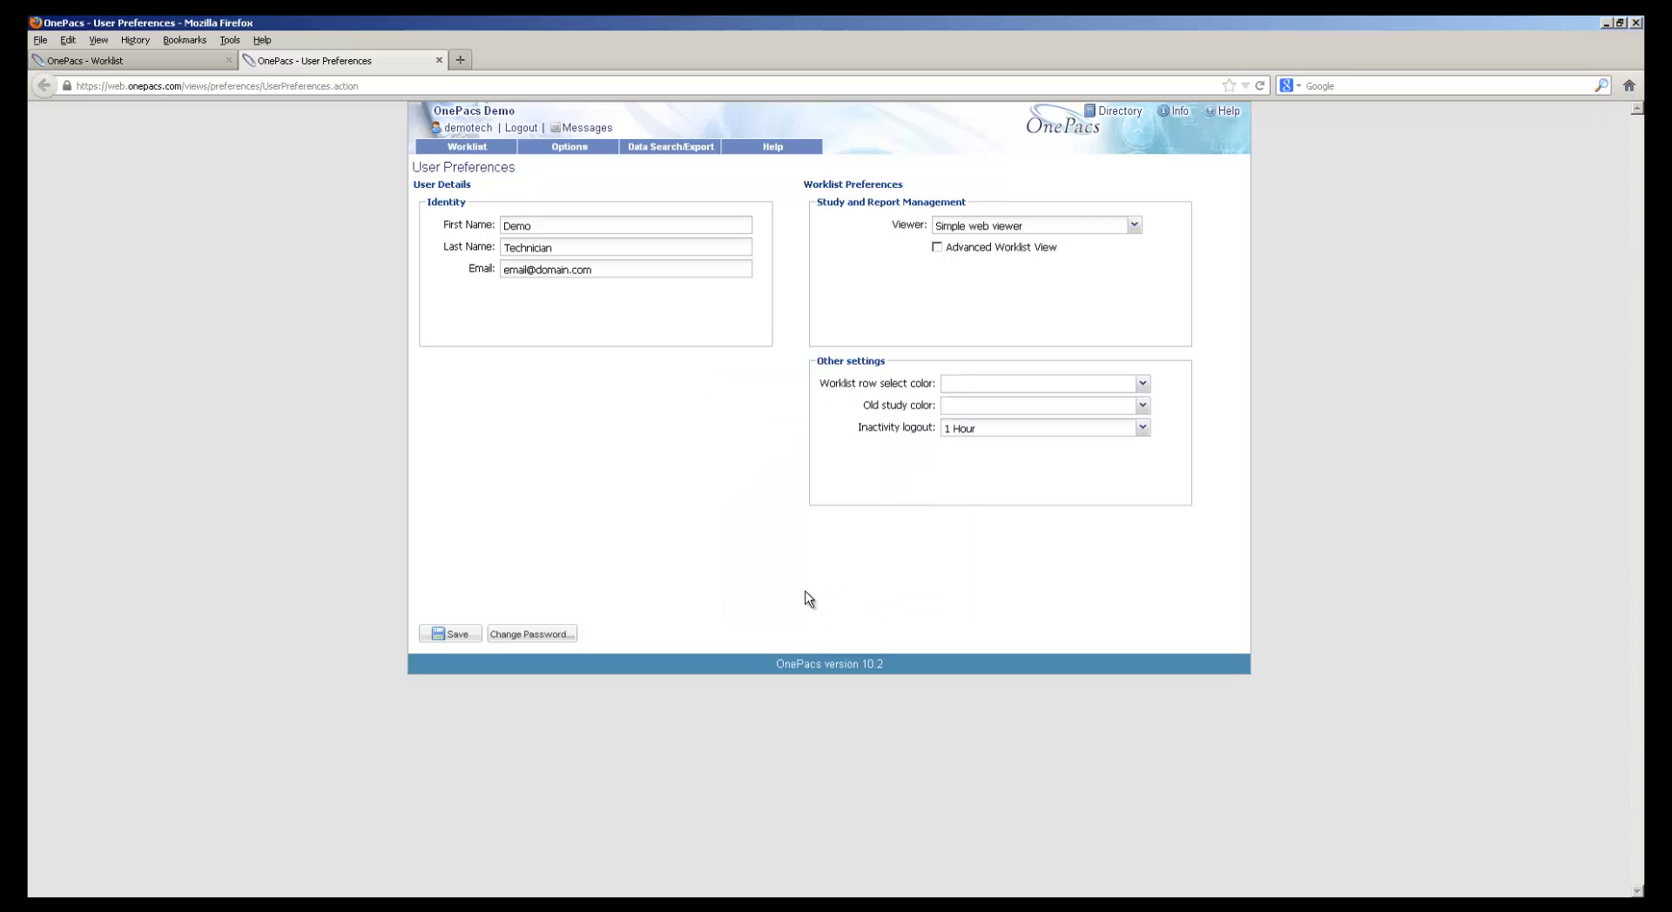
# Upload the 42-file Esophagus study from the CD/DVD drive D:\, confirming both prompts
pyautogui.click(437, 60)
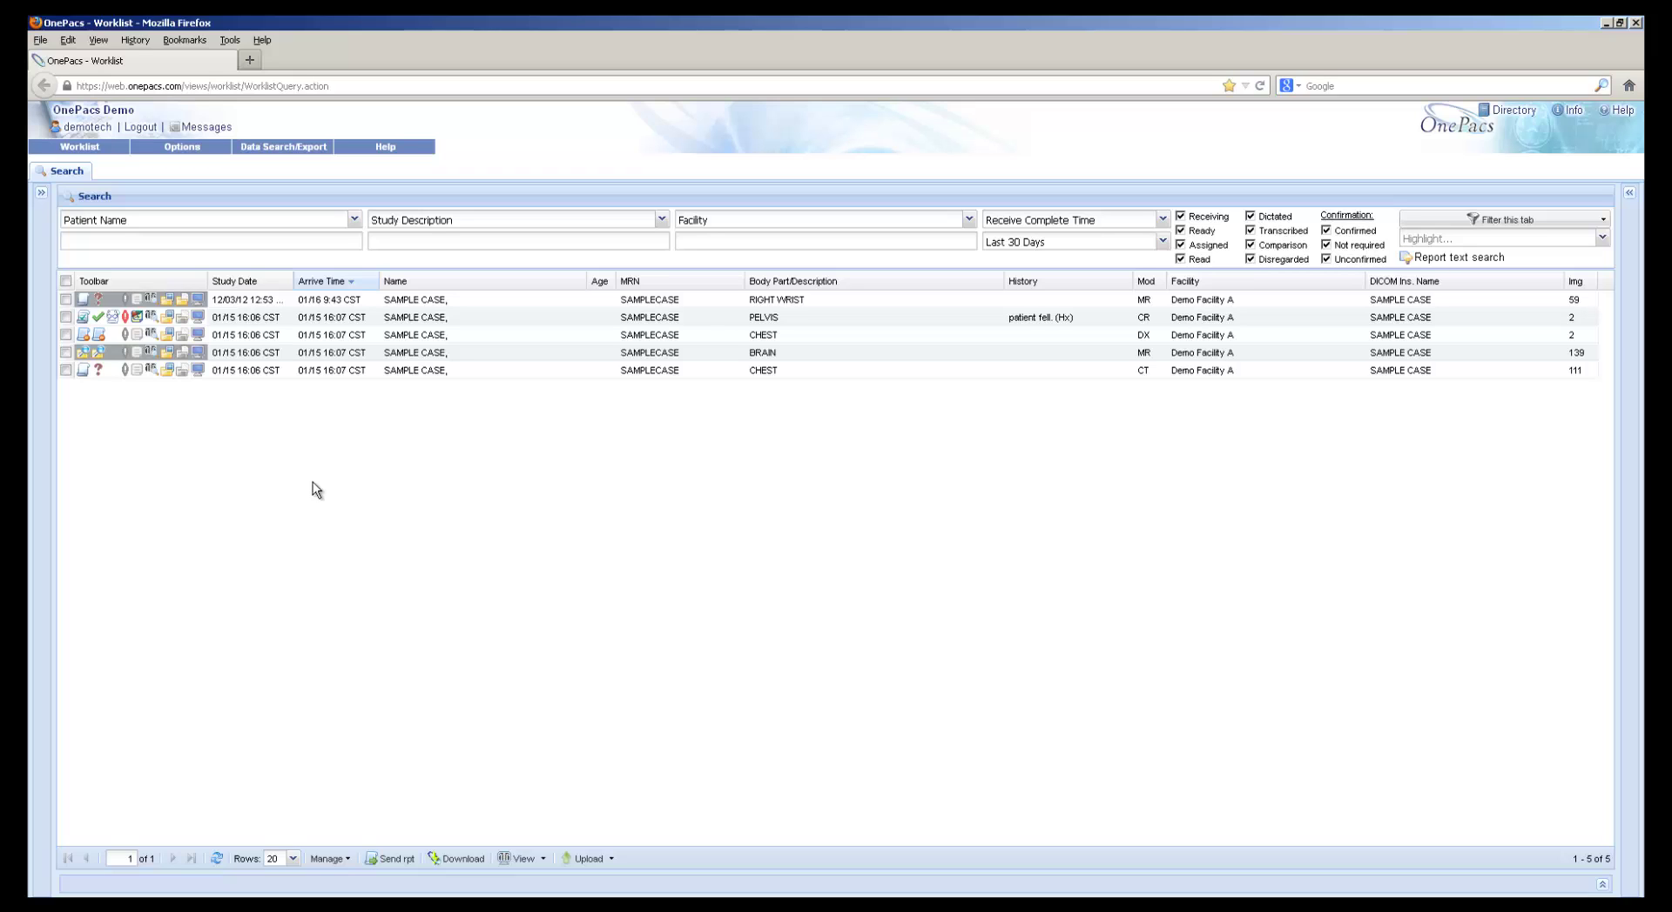
pyautogui.click(190, 149)
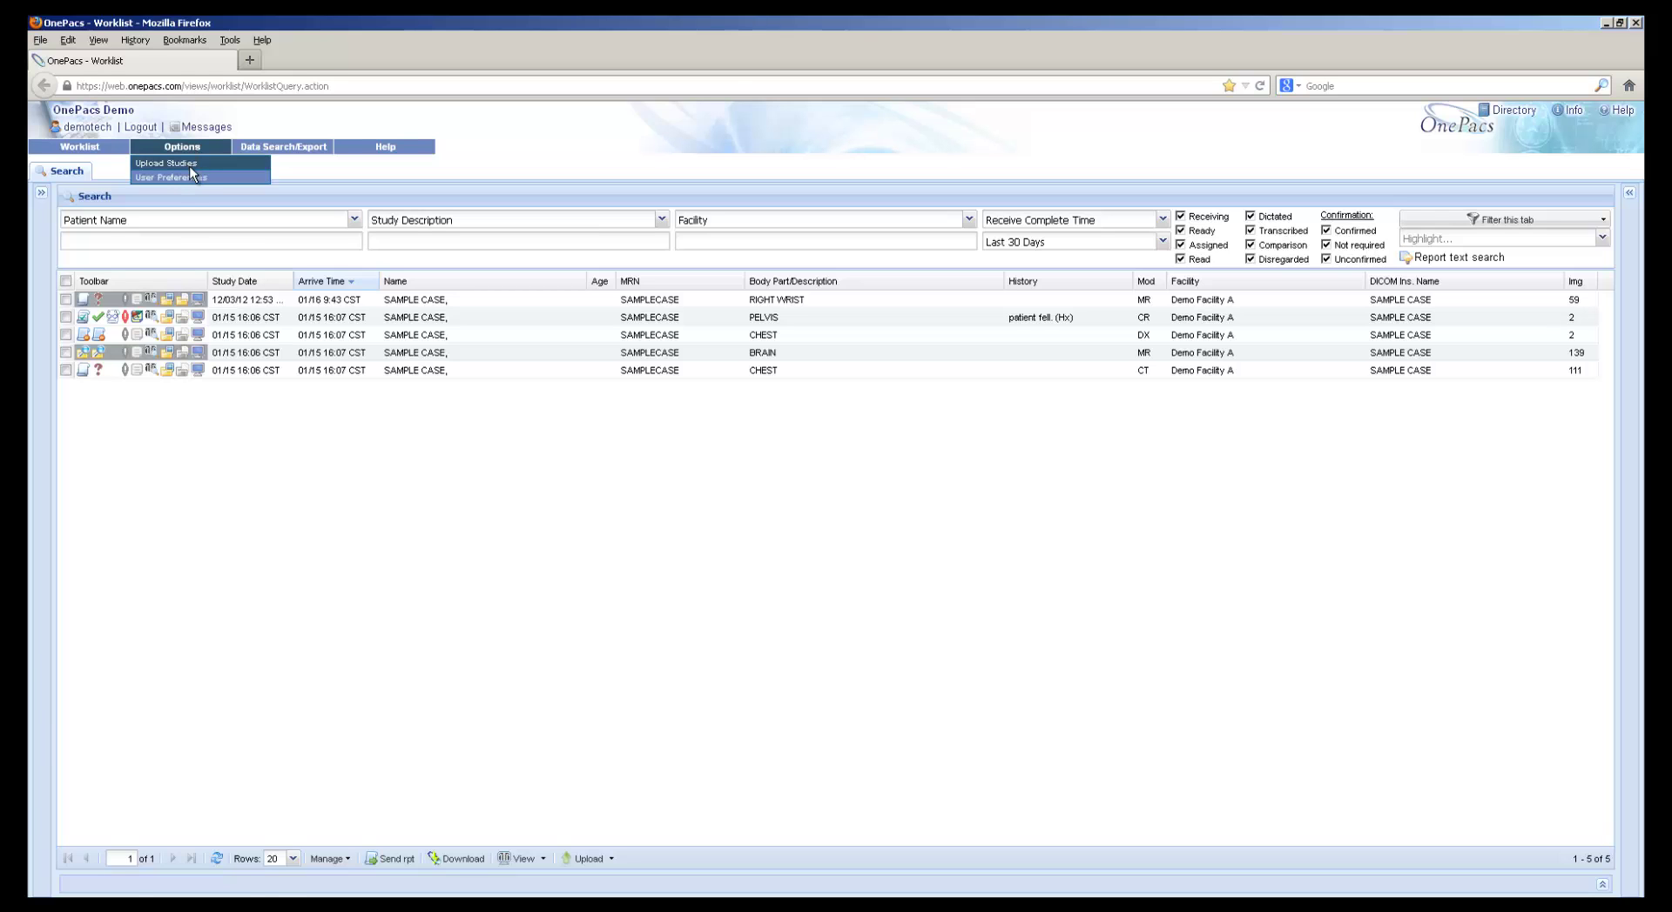
pyautogui.click(191, 164)
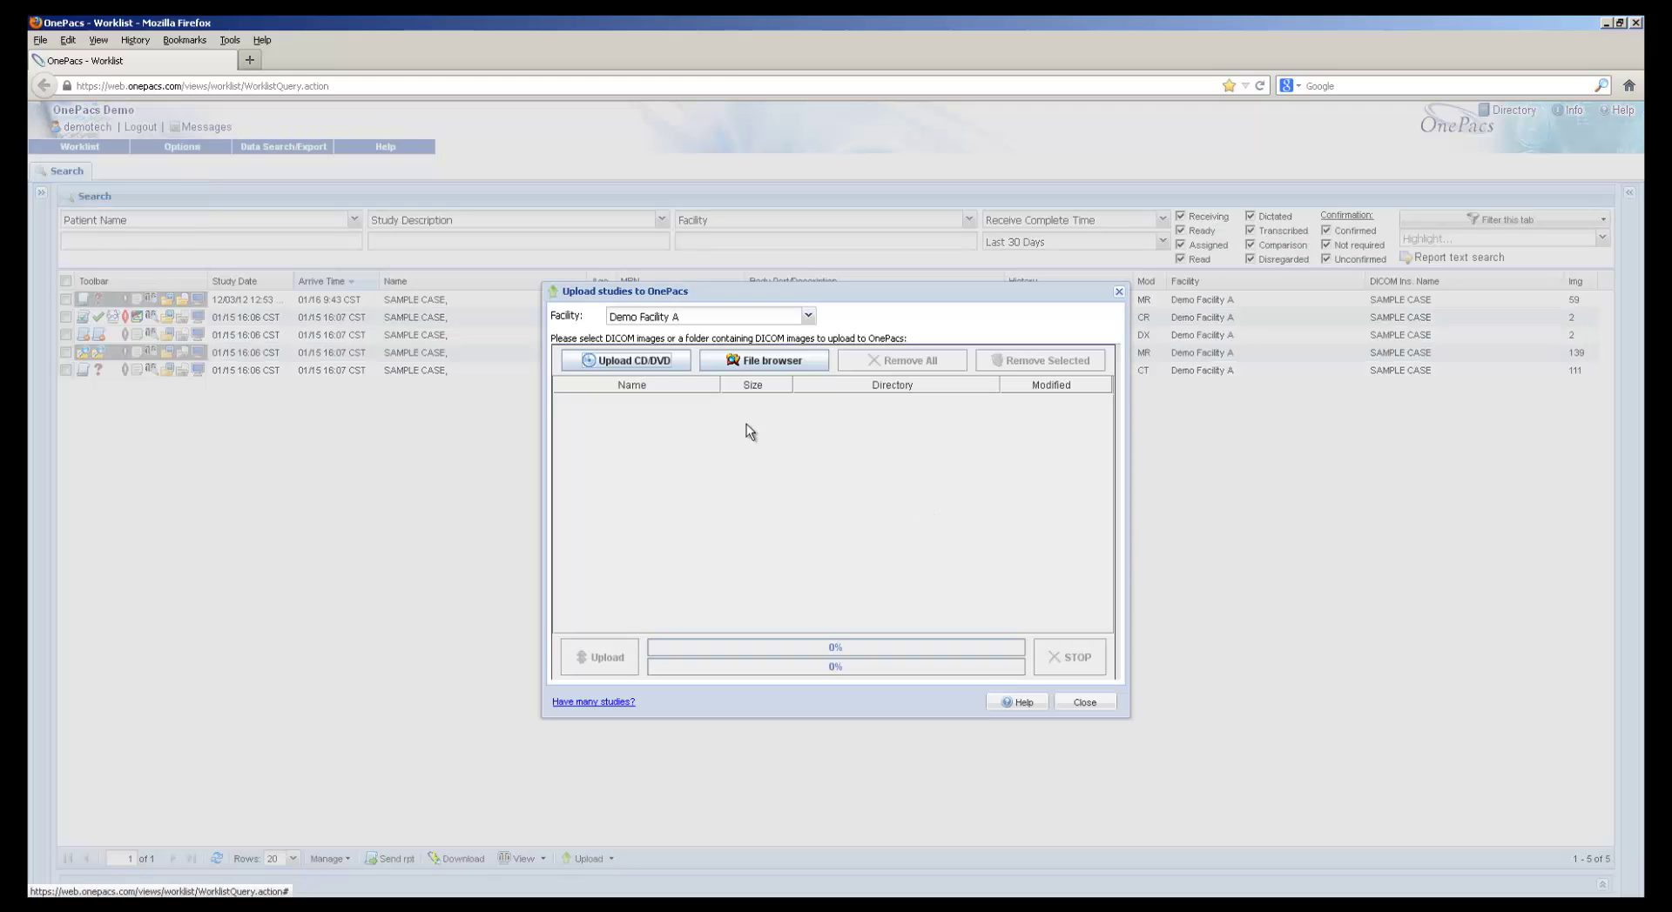
pyautogui.click(644, 363)
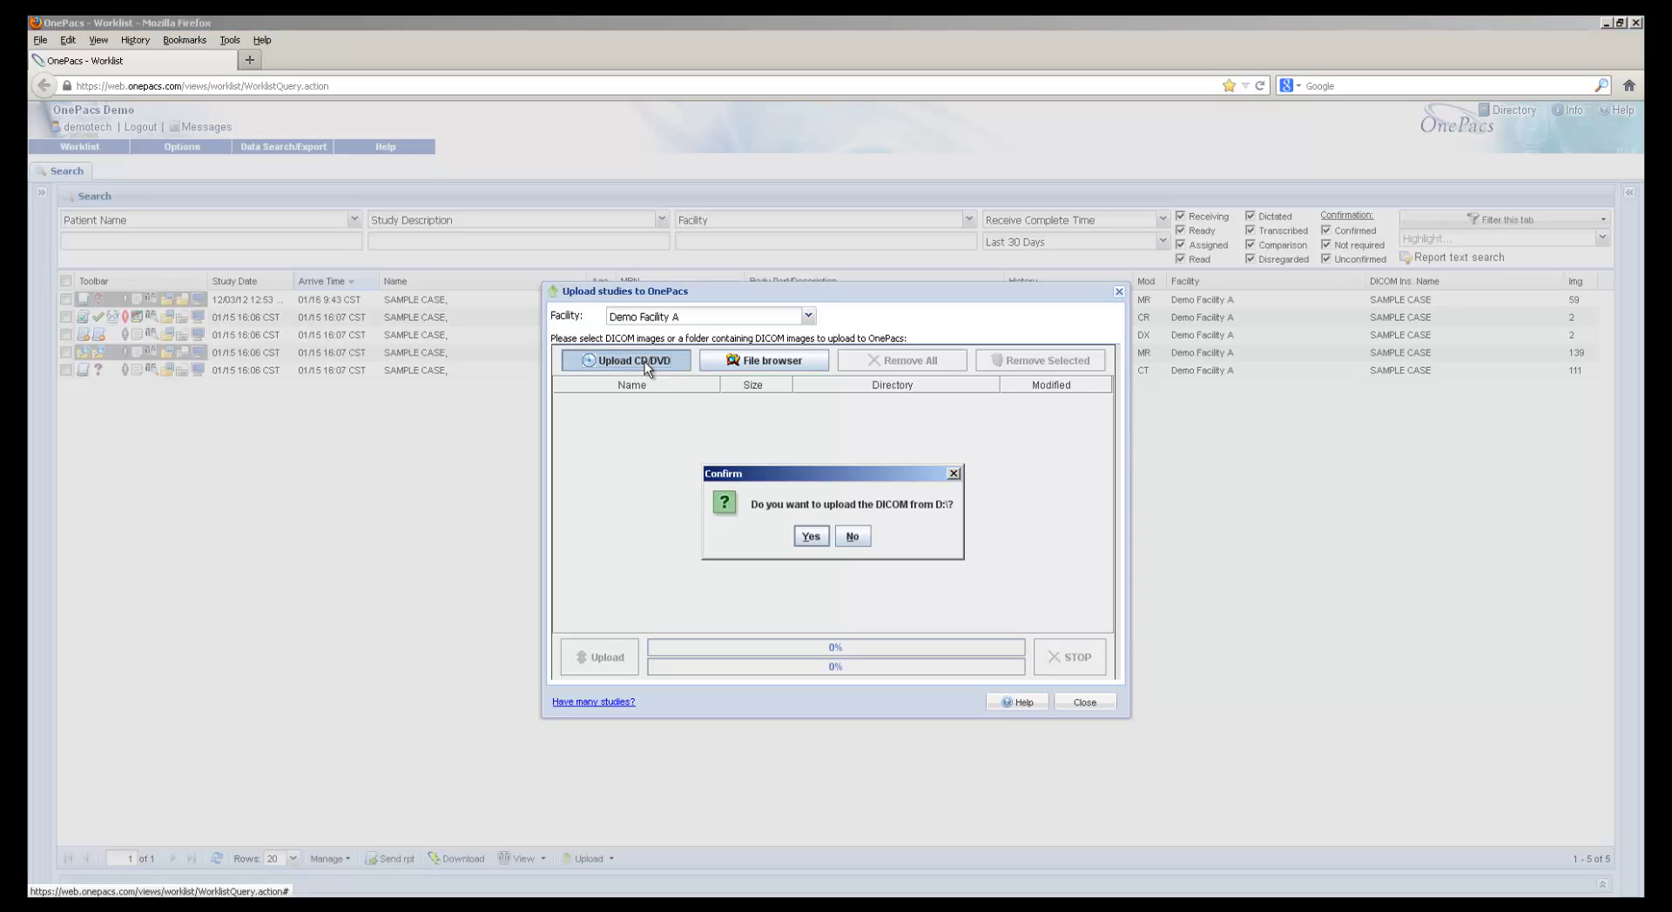
pyautogui.click(809, 537)
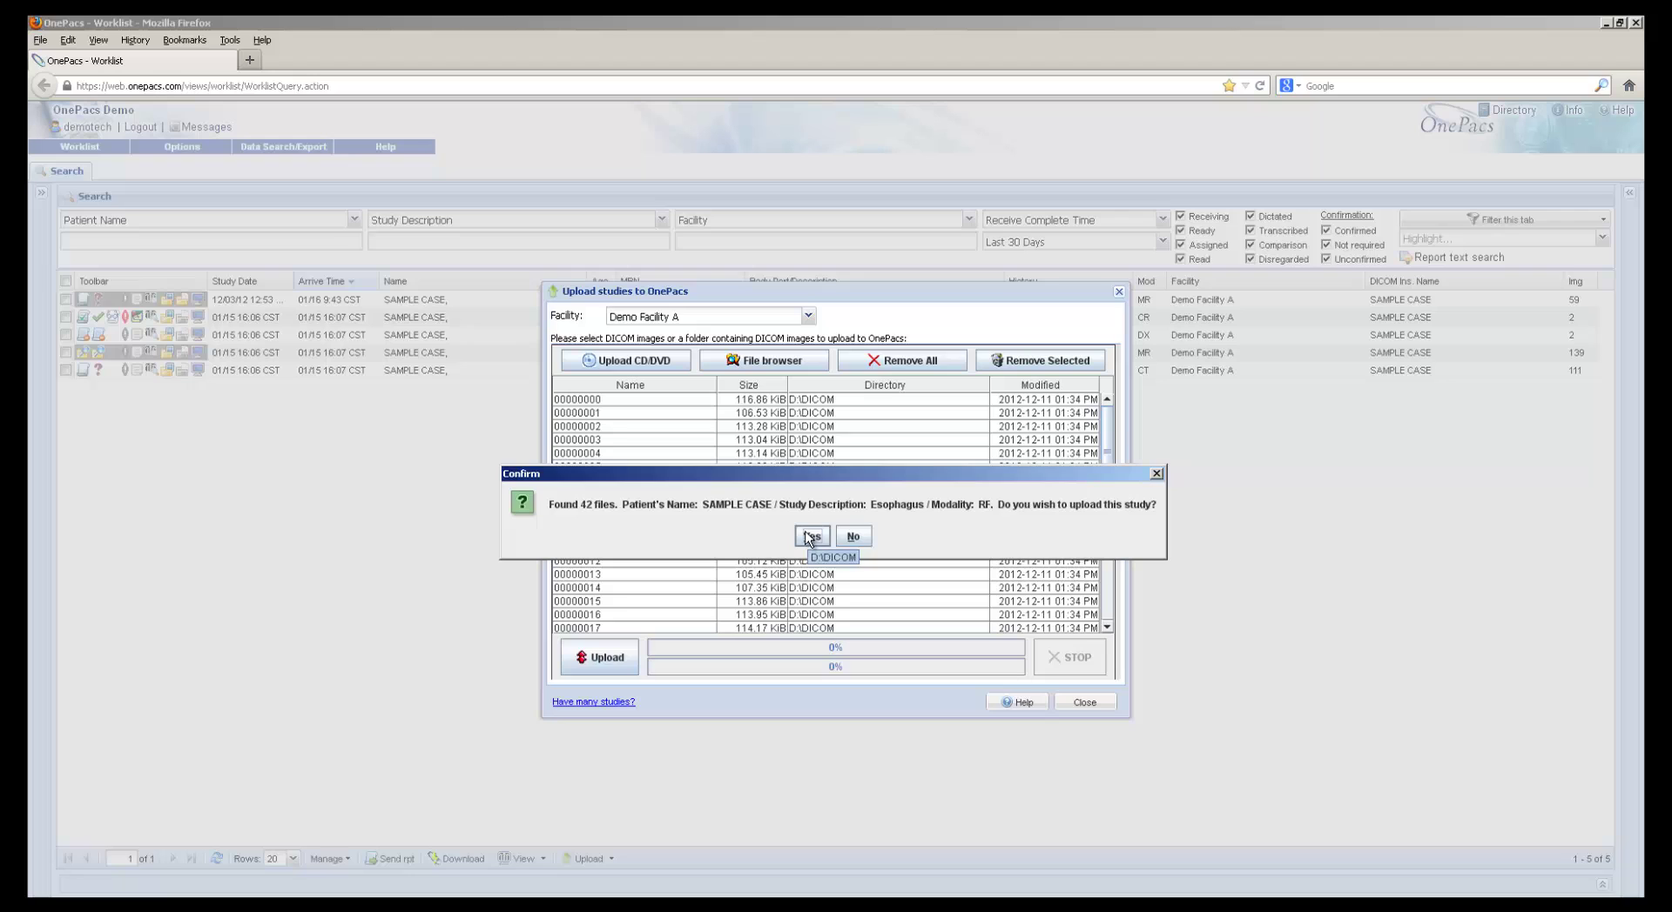
pyautogui.click(809, 536)
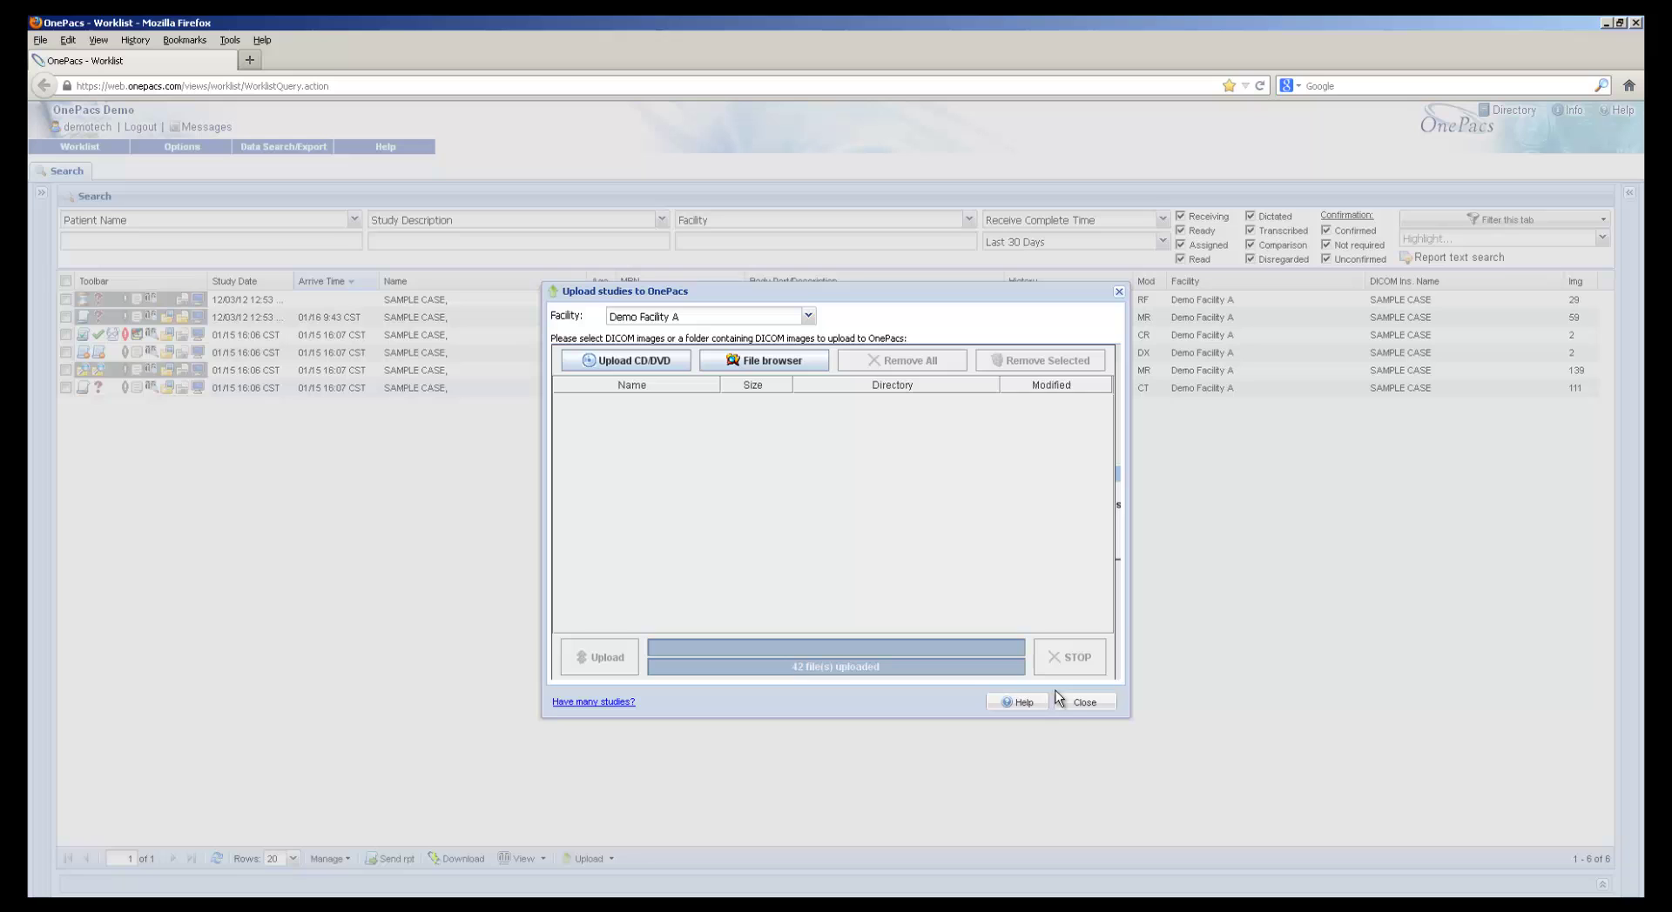
# Close the finished upload window and check the Toolbar column's status icon tooltips
pyautogui.click(1084, 706)
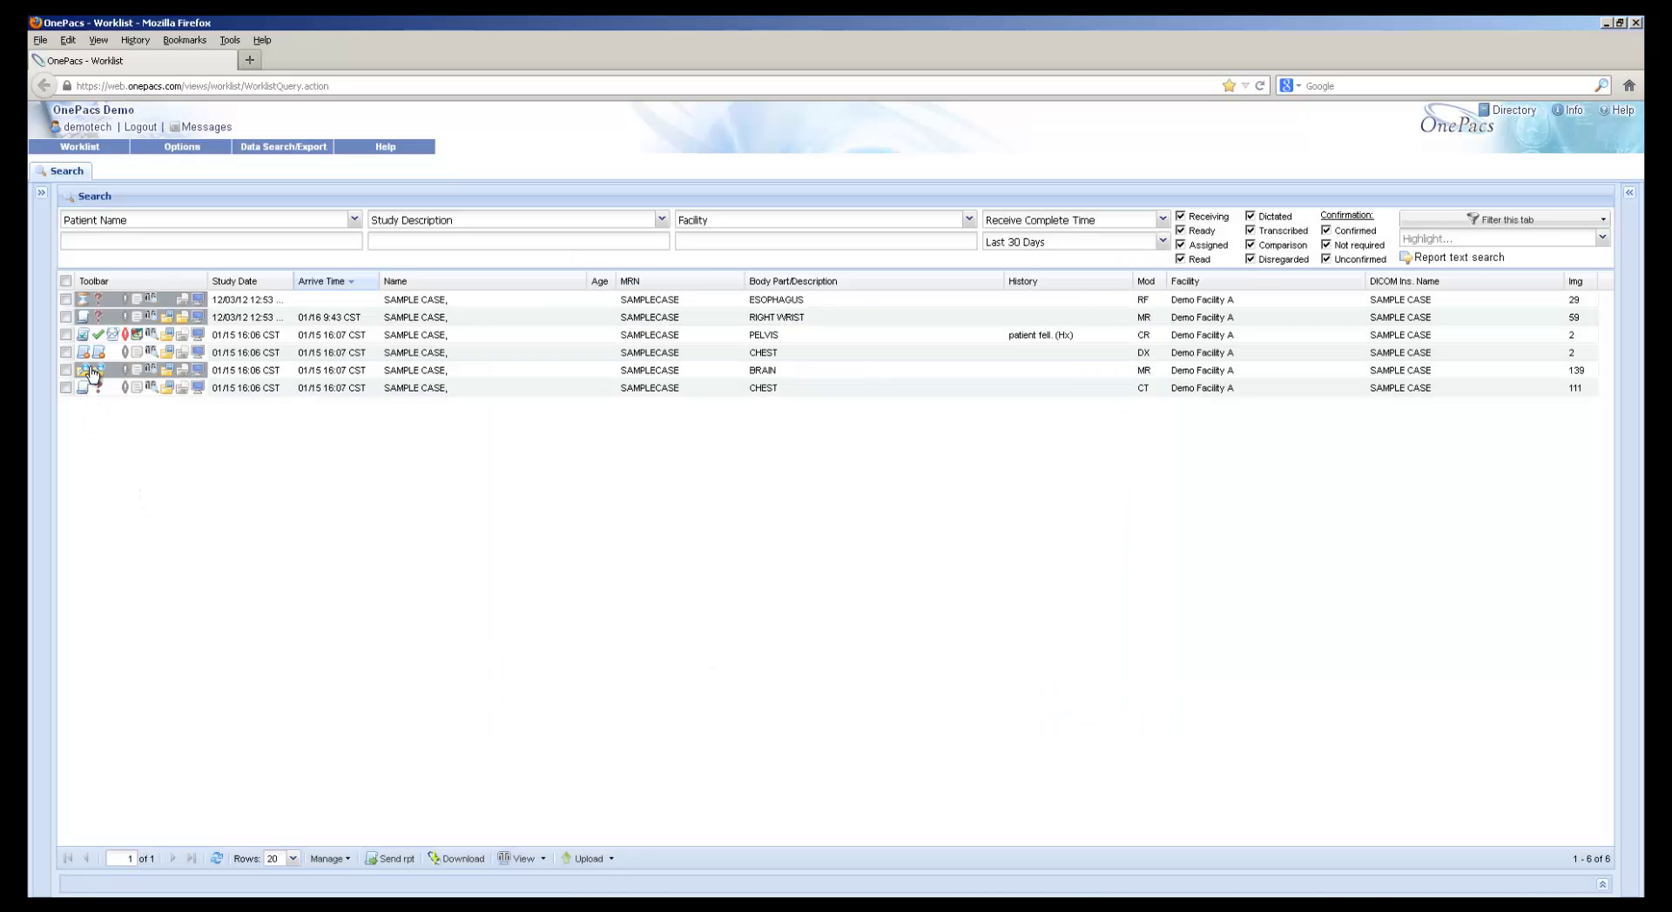
pyautogui.moveTo(84, 303)
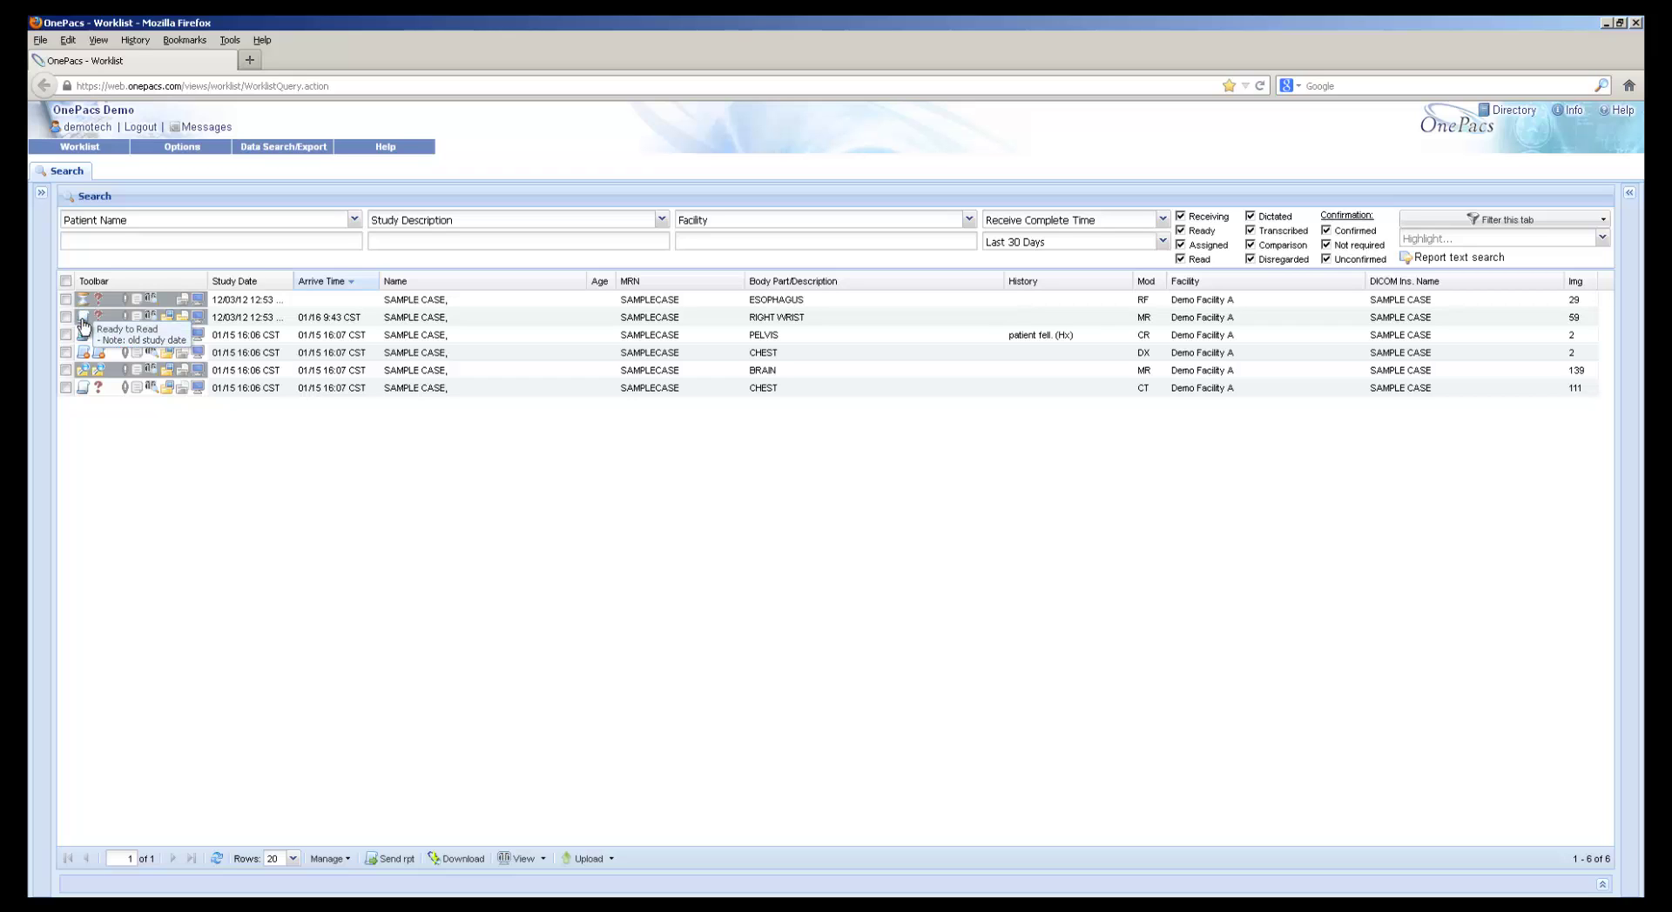
pyautogui.moveTo(84, 353)
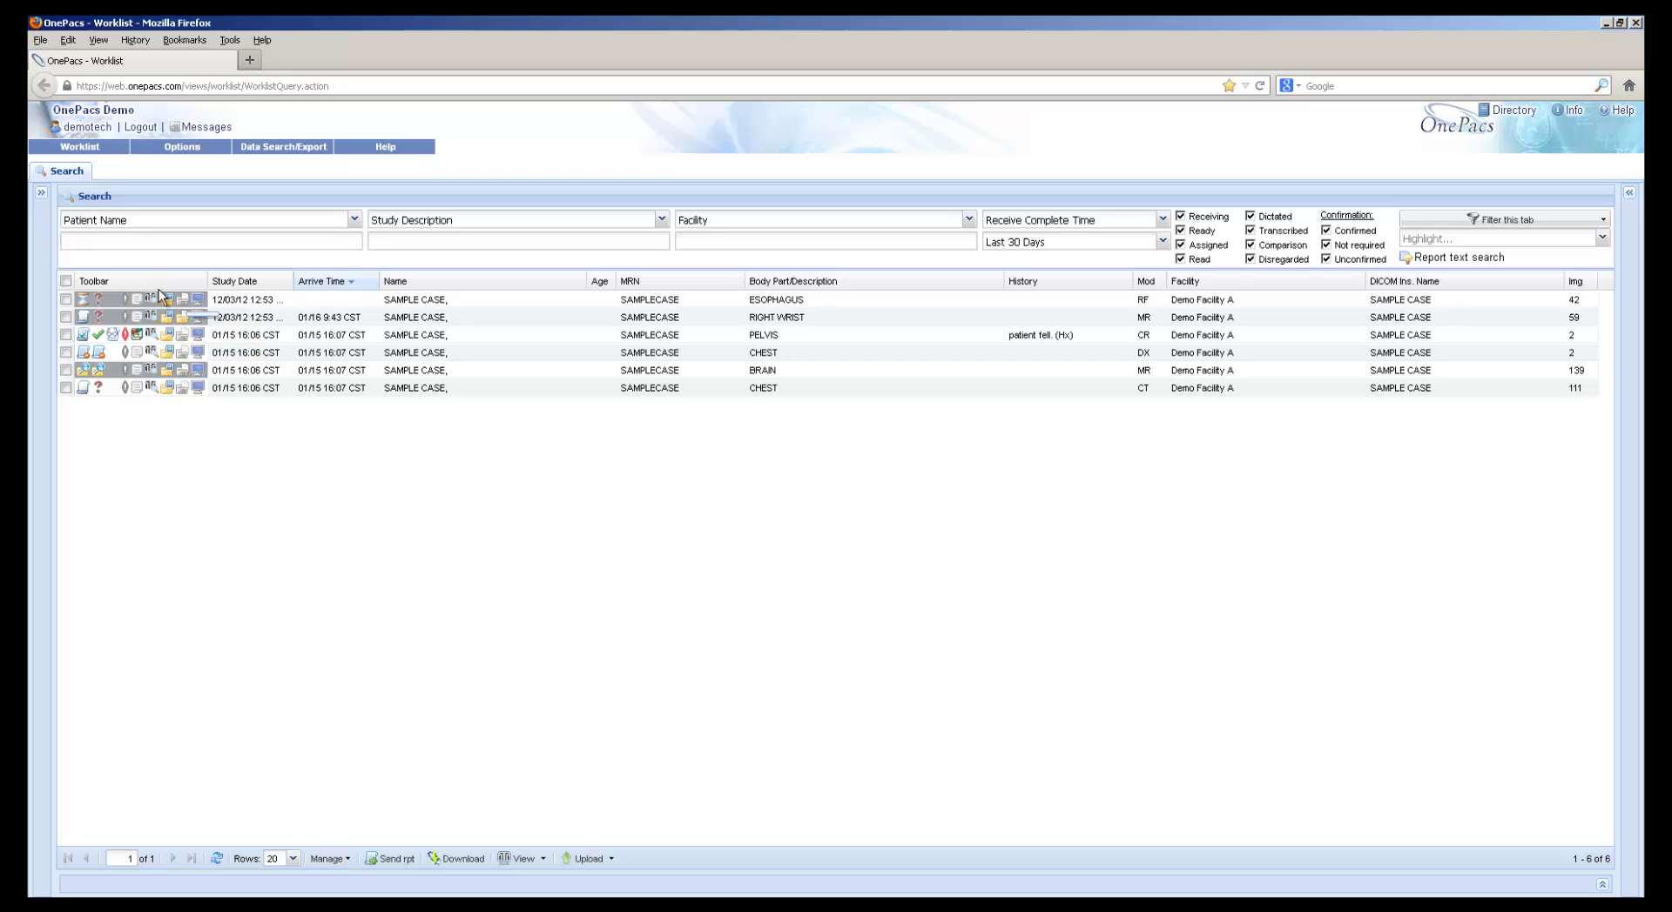
# Switch the worklist time range to All Days and clear the anon patient-name filter
pyautogui.click(131, 234)
pyautogui.click(997, 242)
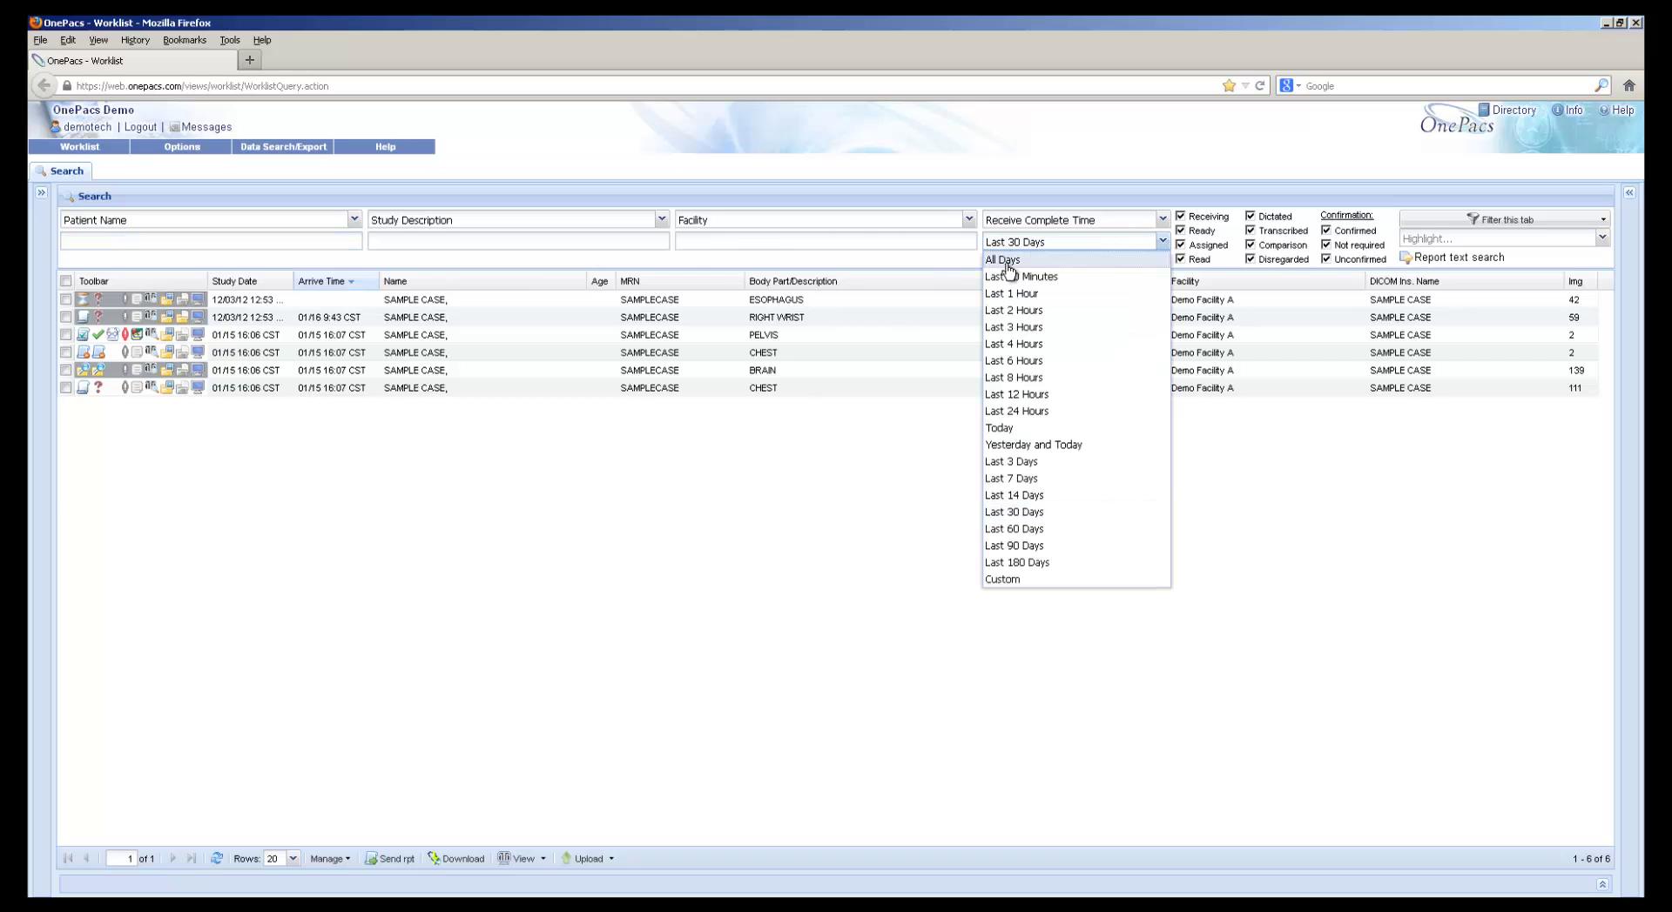
pyautogui.click(1006, 262)
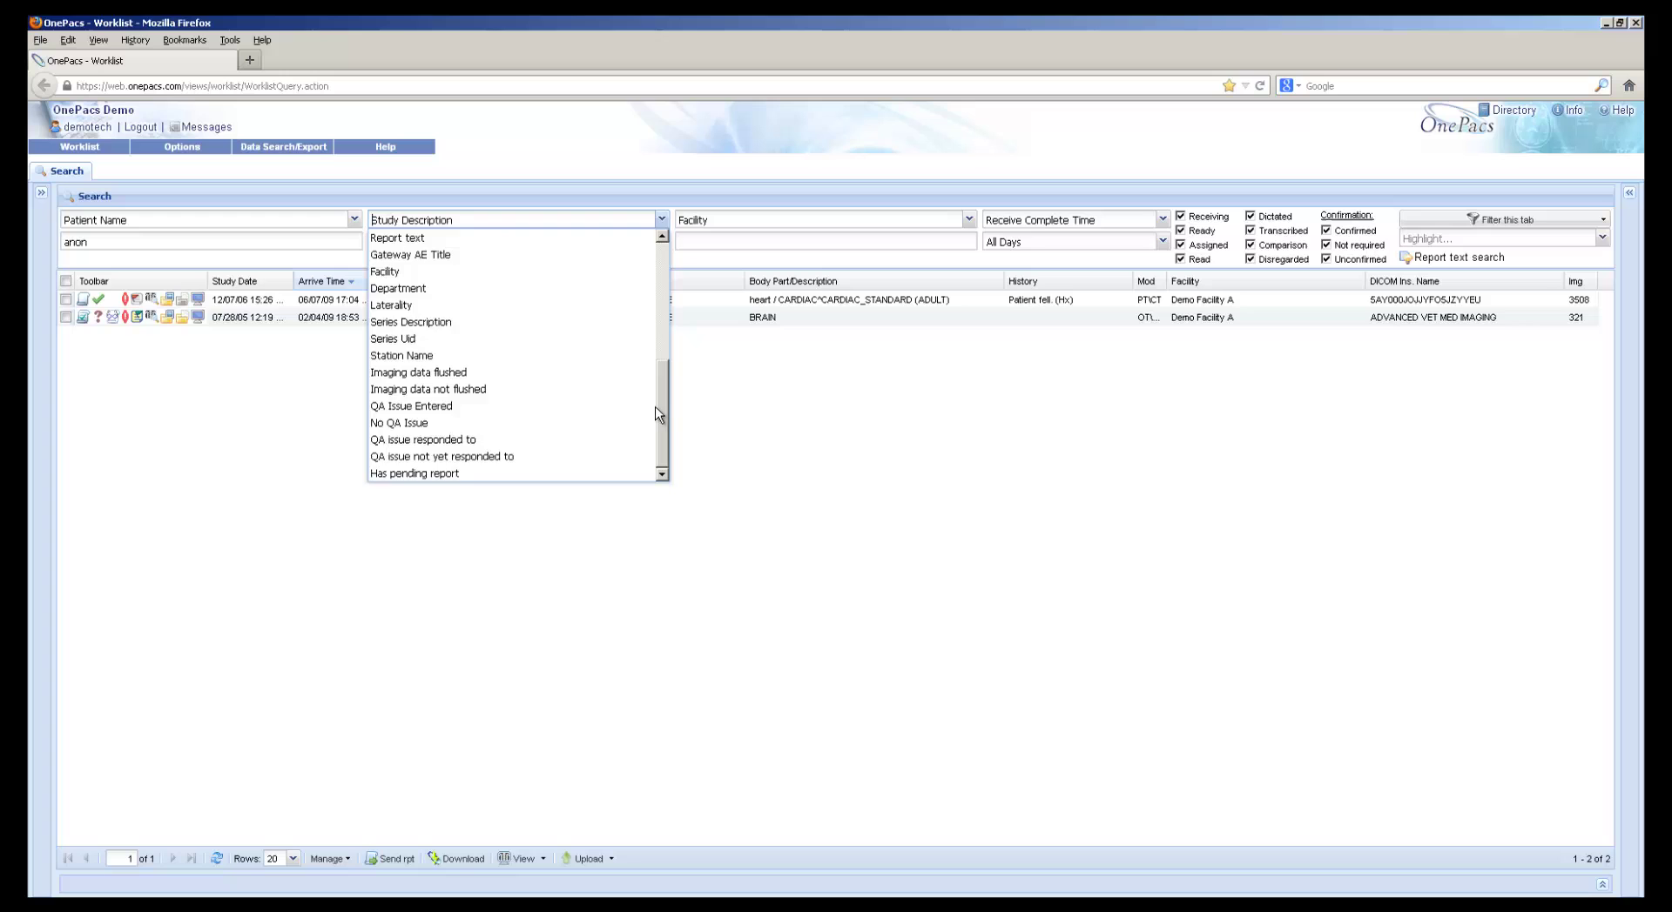
pyautogui.click(752, 410)
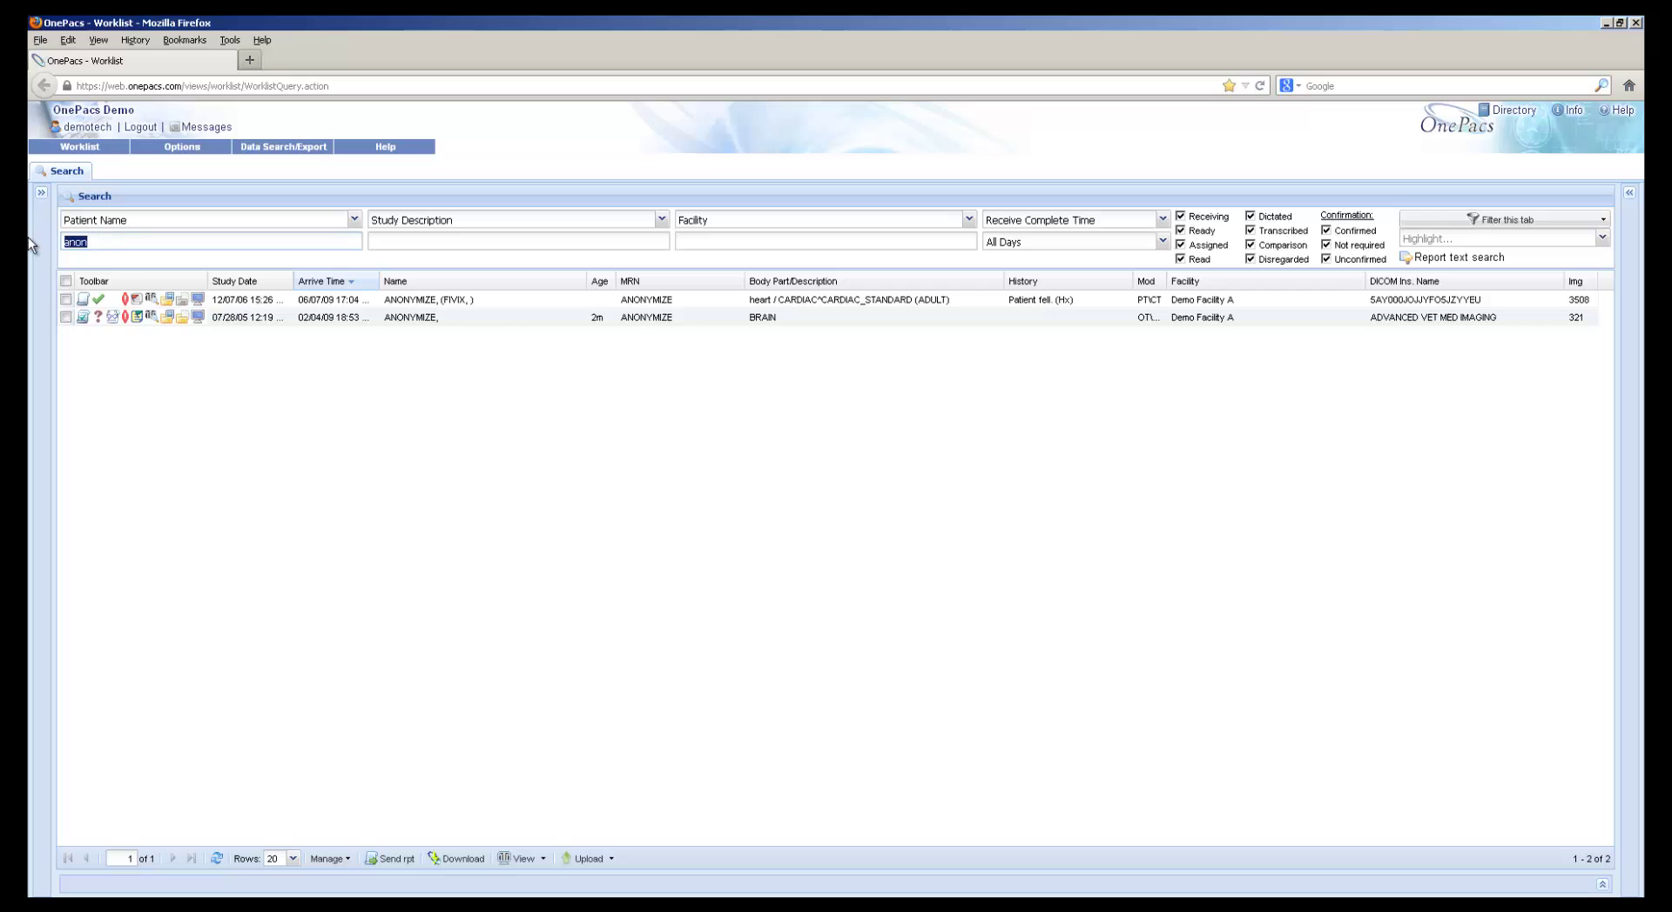
pyautogui.press('BackSpace')
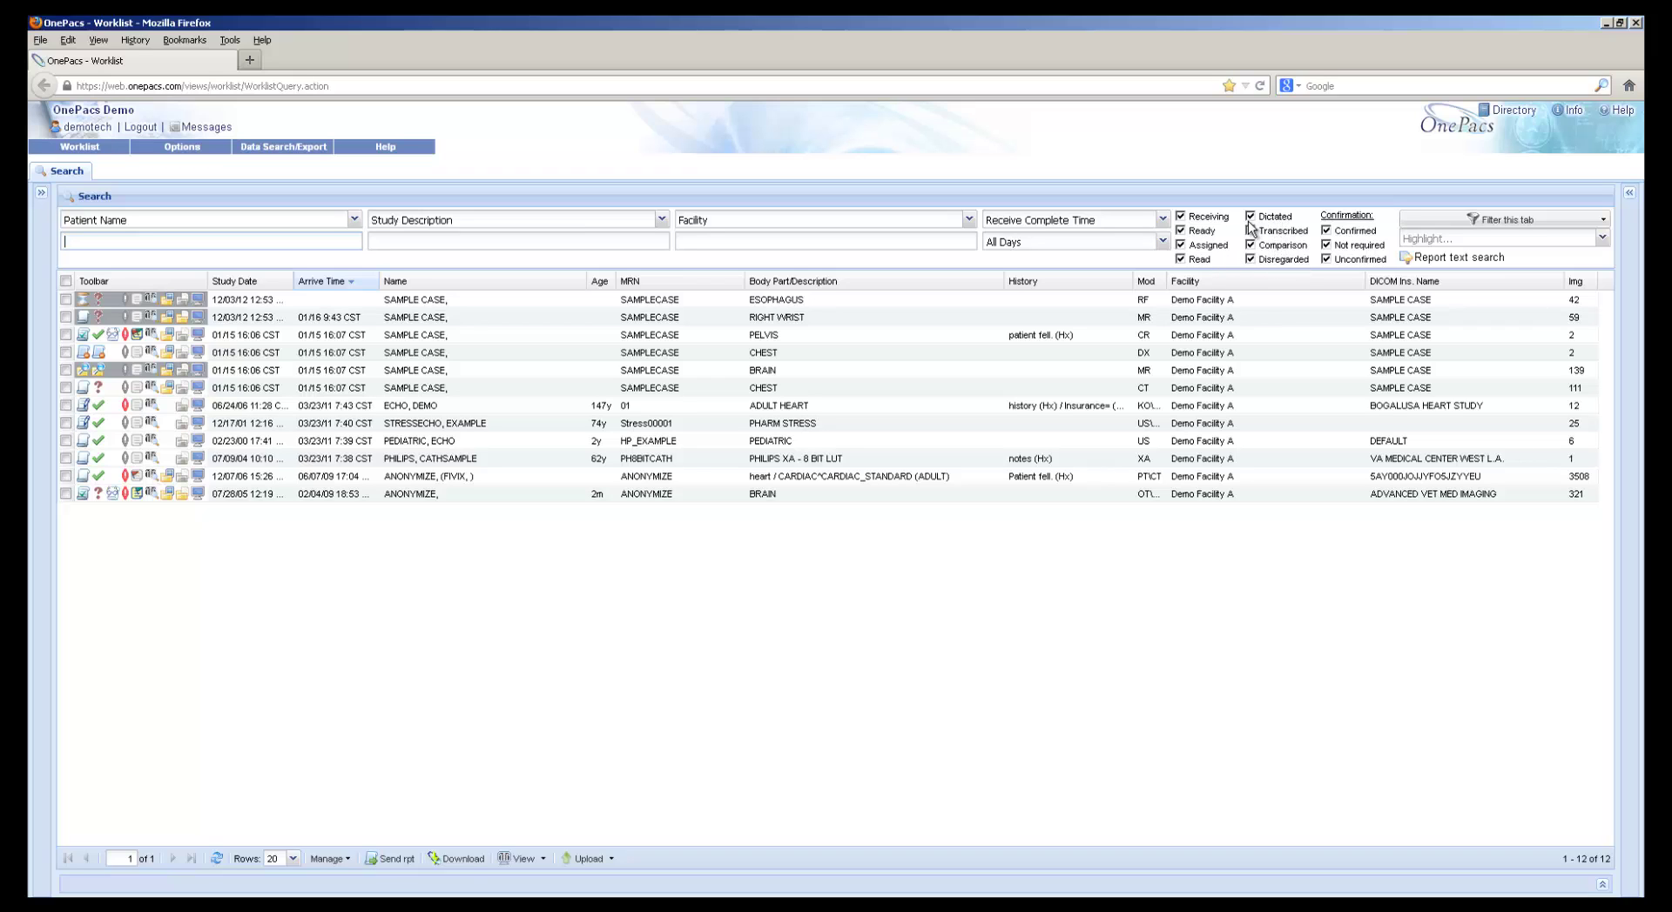
# Hide Receiving, Ready, Assigned, Disregarded, Comparison, Transcribed and Dictated studies from the worklist
pyautogui.click(1210, 217)
pyautogui.click(1203, 231)
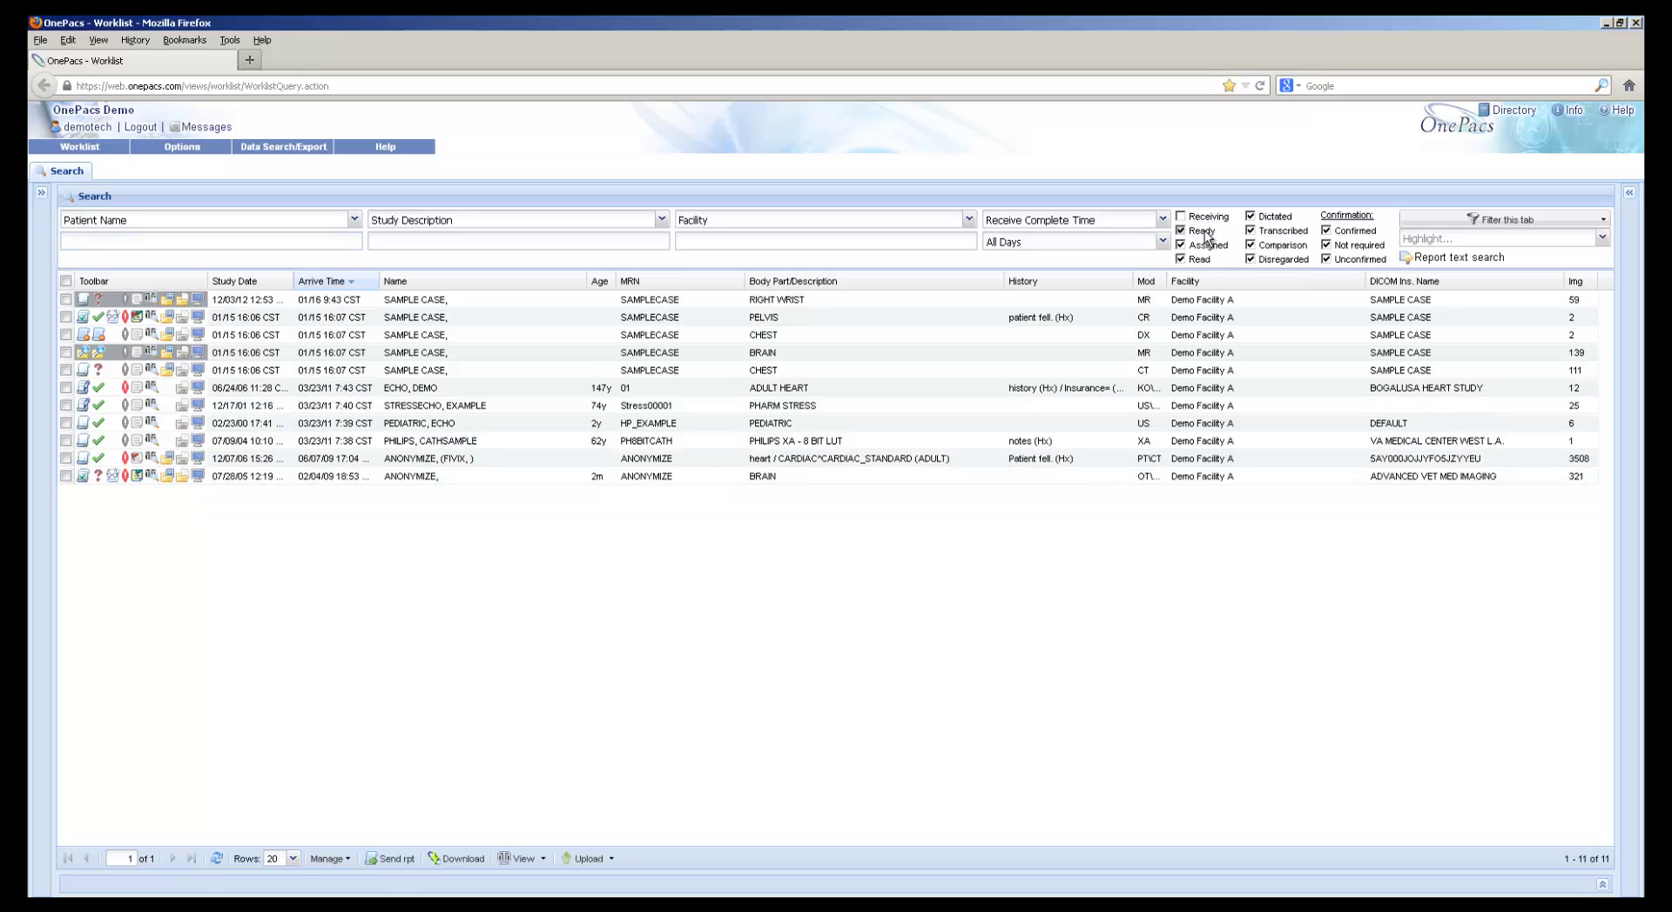
pyautogui.click(1206, 246)
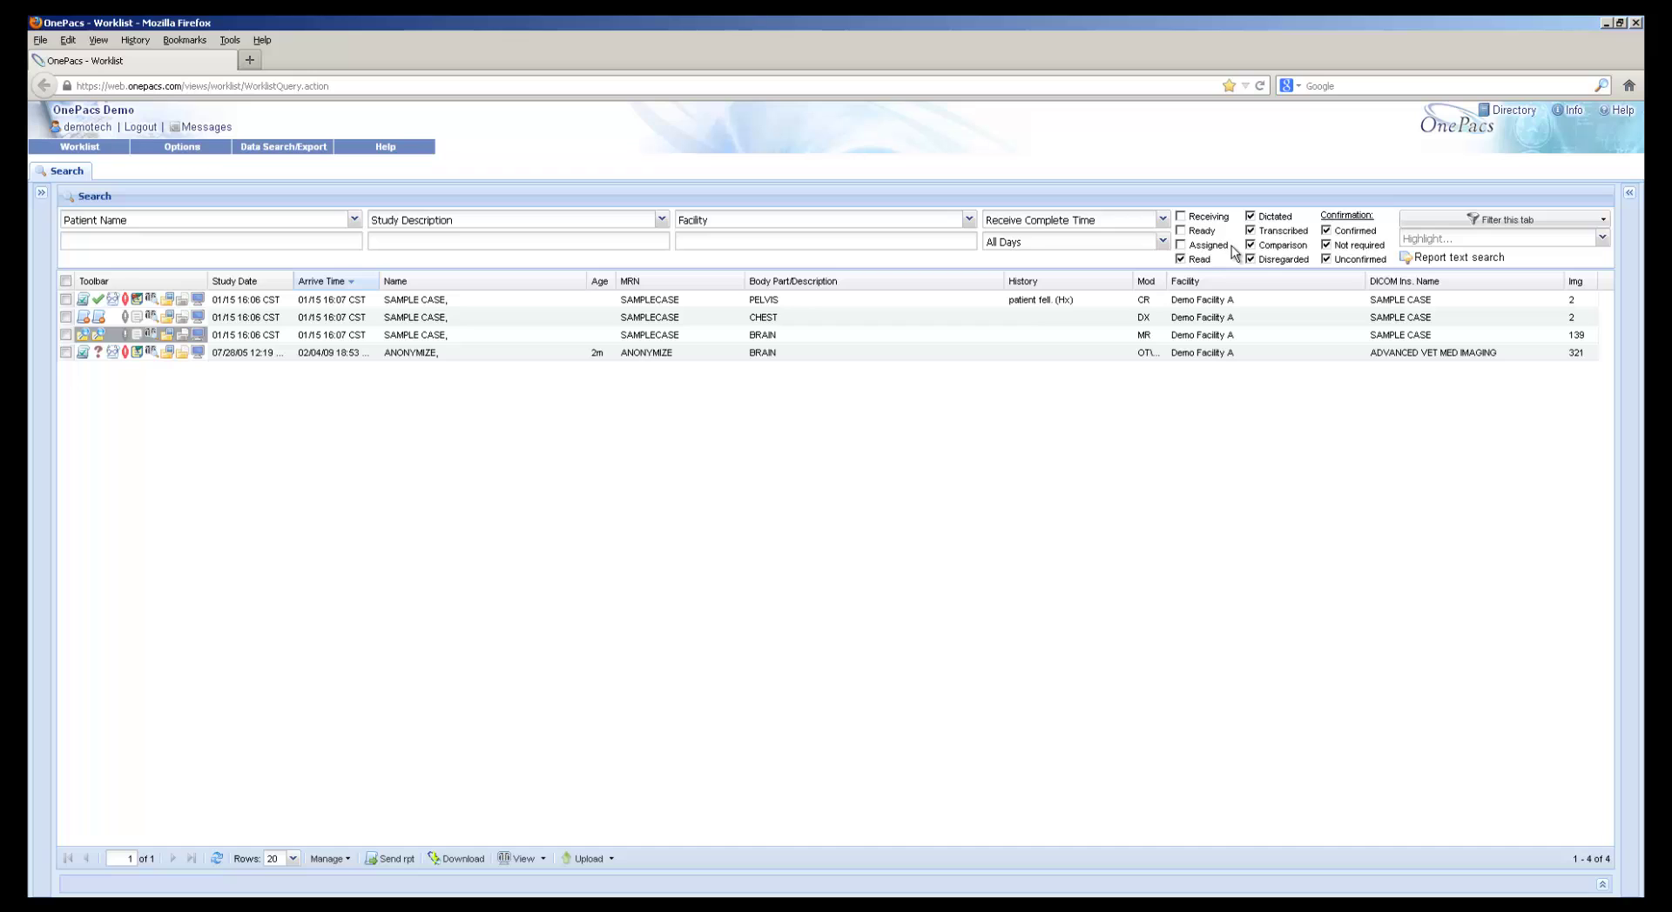
pyautogui.click(1273, 258)
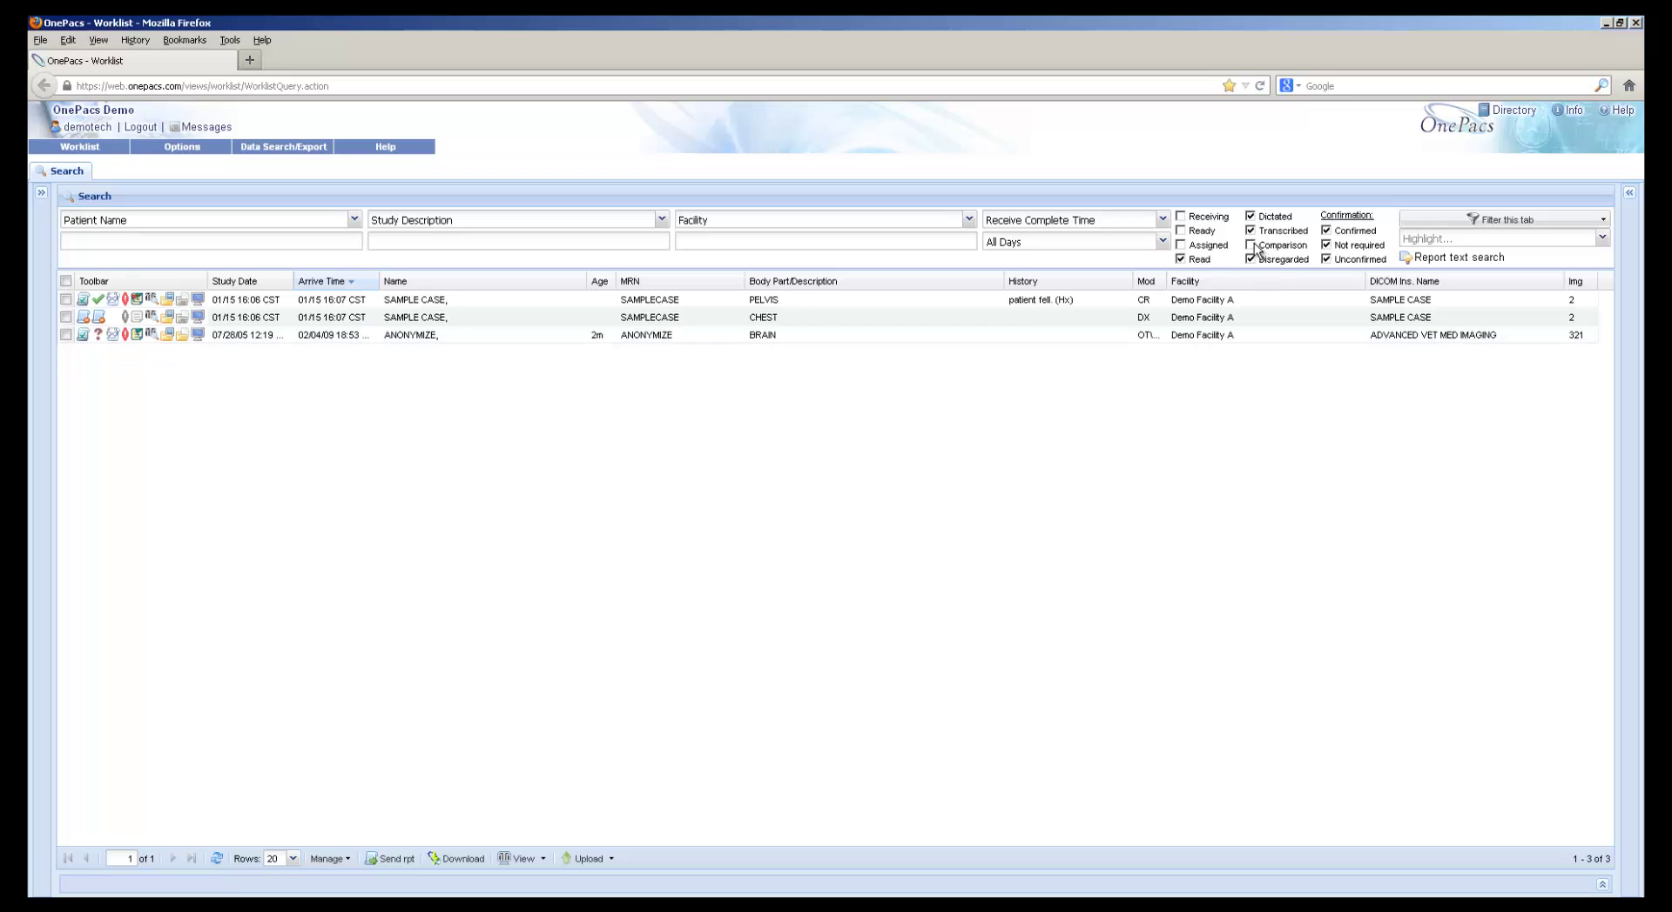
pyautogui.click(1251, 245)
pyautogui.click(1251, 230)
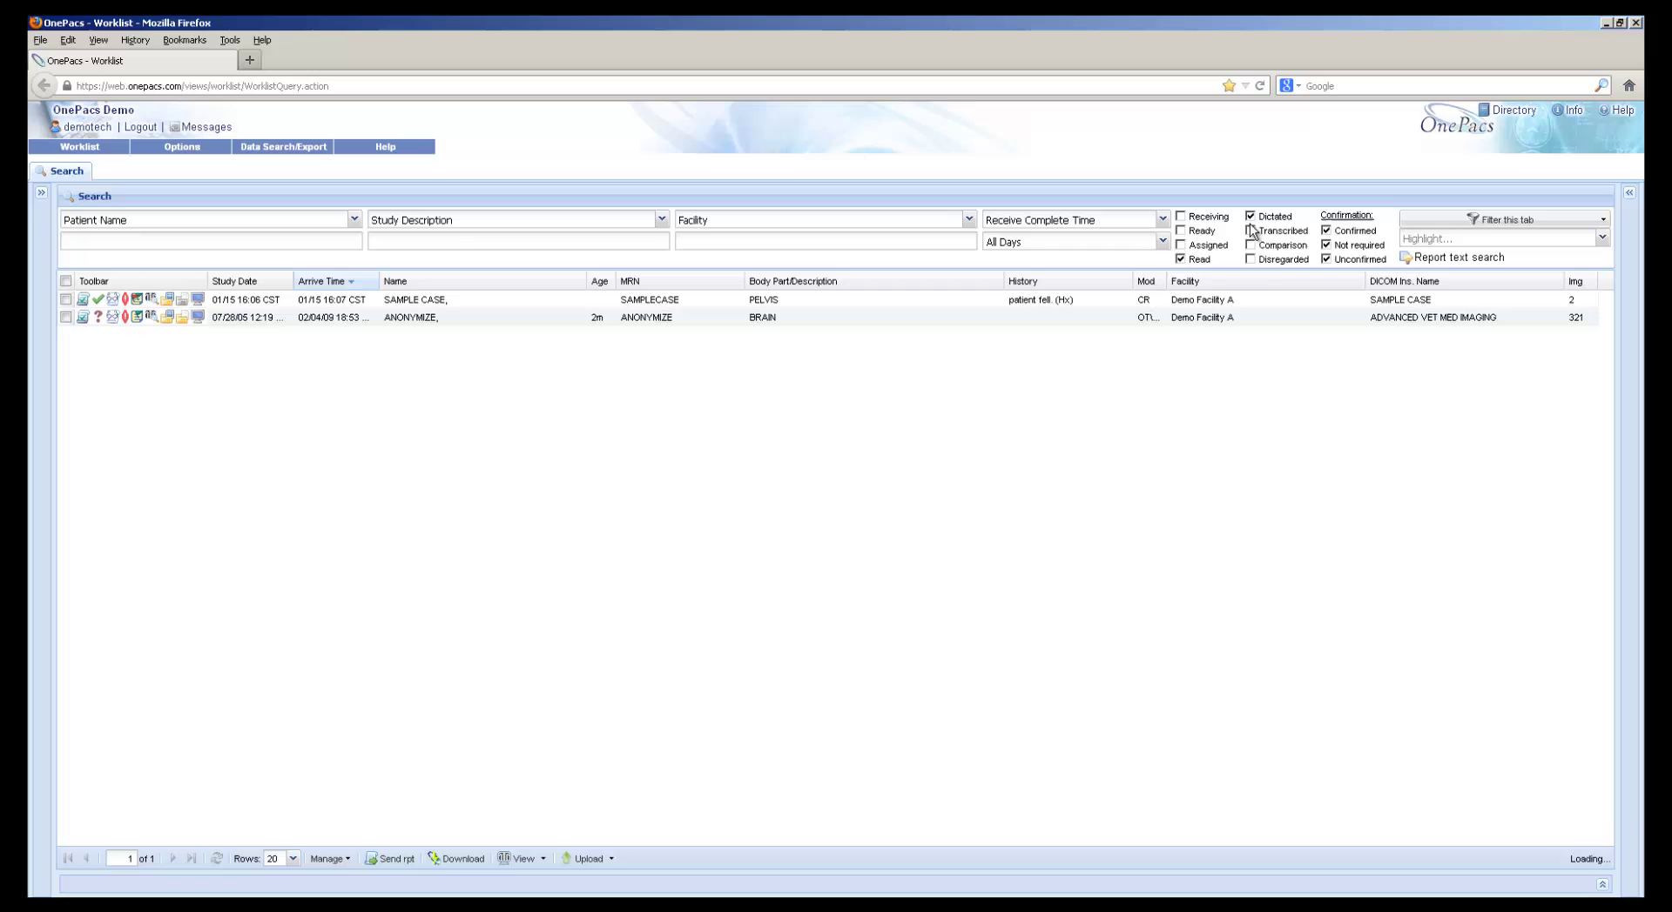
pyautogui.click(1251, 216)
# Show Receiving, Ready, Assigned, Dictated, Transcribed, Comparison and Disregarded studies again
pyautogui.click(1182, 216)
pyautogui.click(1183, 231)
pyautogui.click(1181, 245)
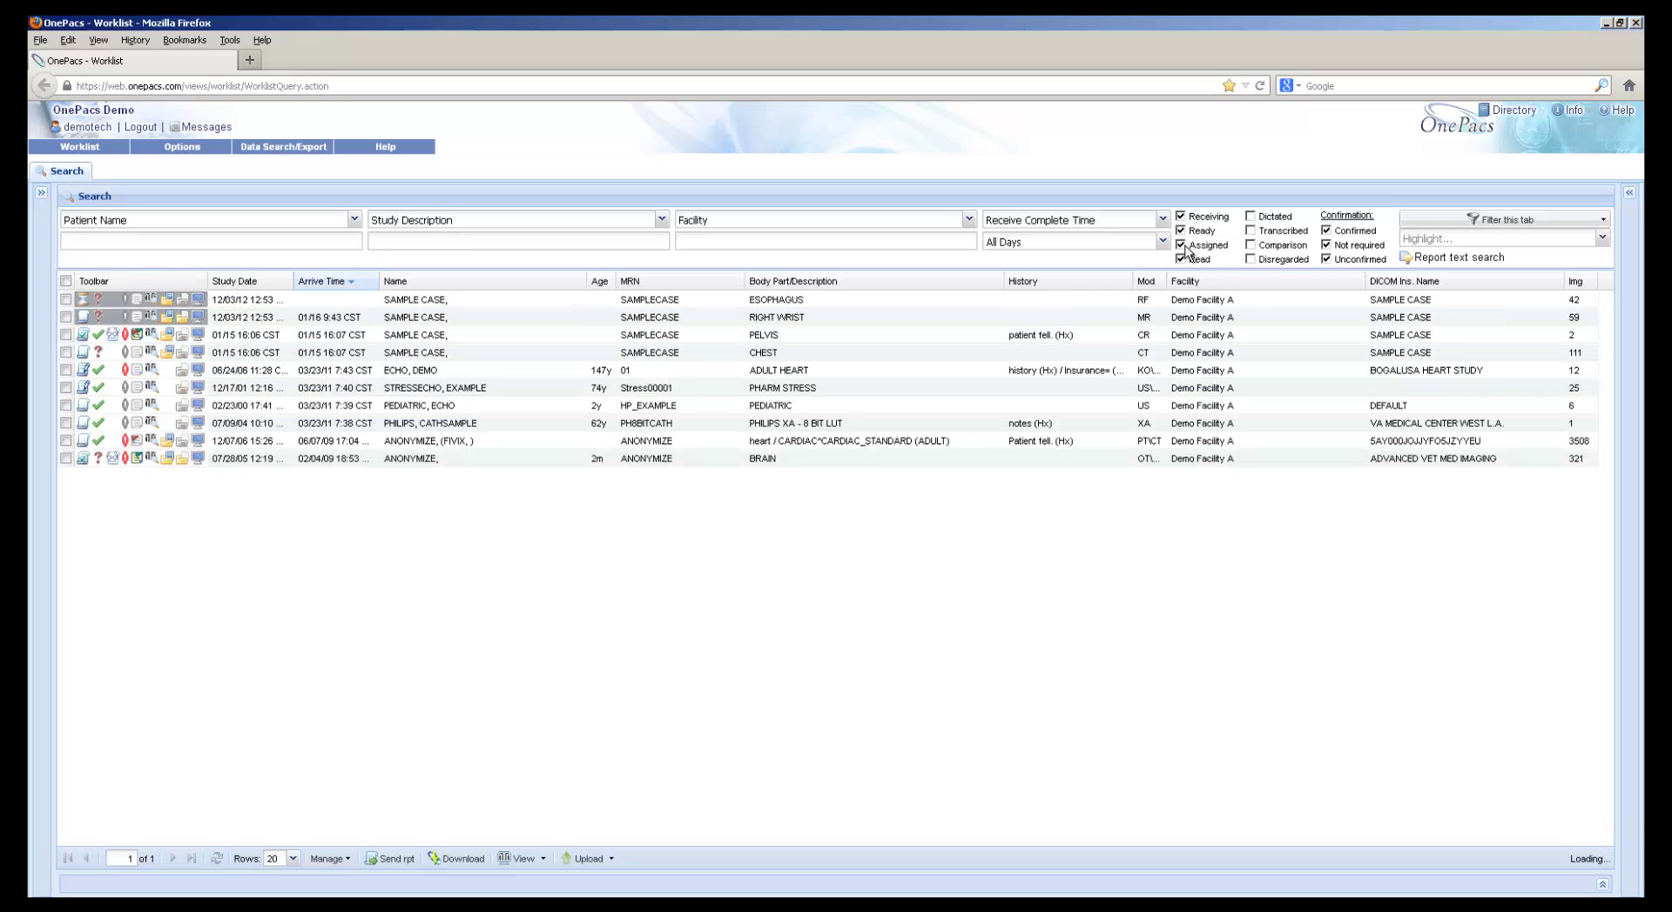
pyautogui.click(1251, 216)
pyautogui.click(1251, 230)
pyautogui.click(1251, 244)
pyautogui.click(1251, 258)
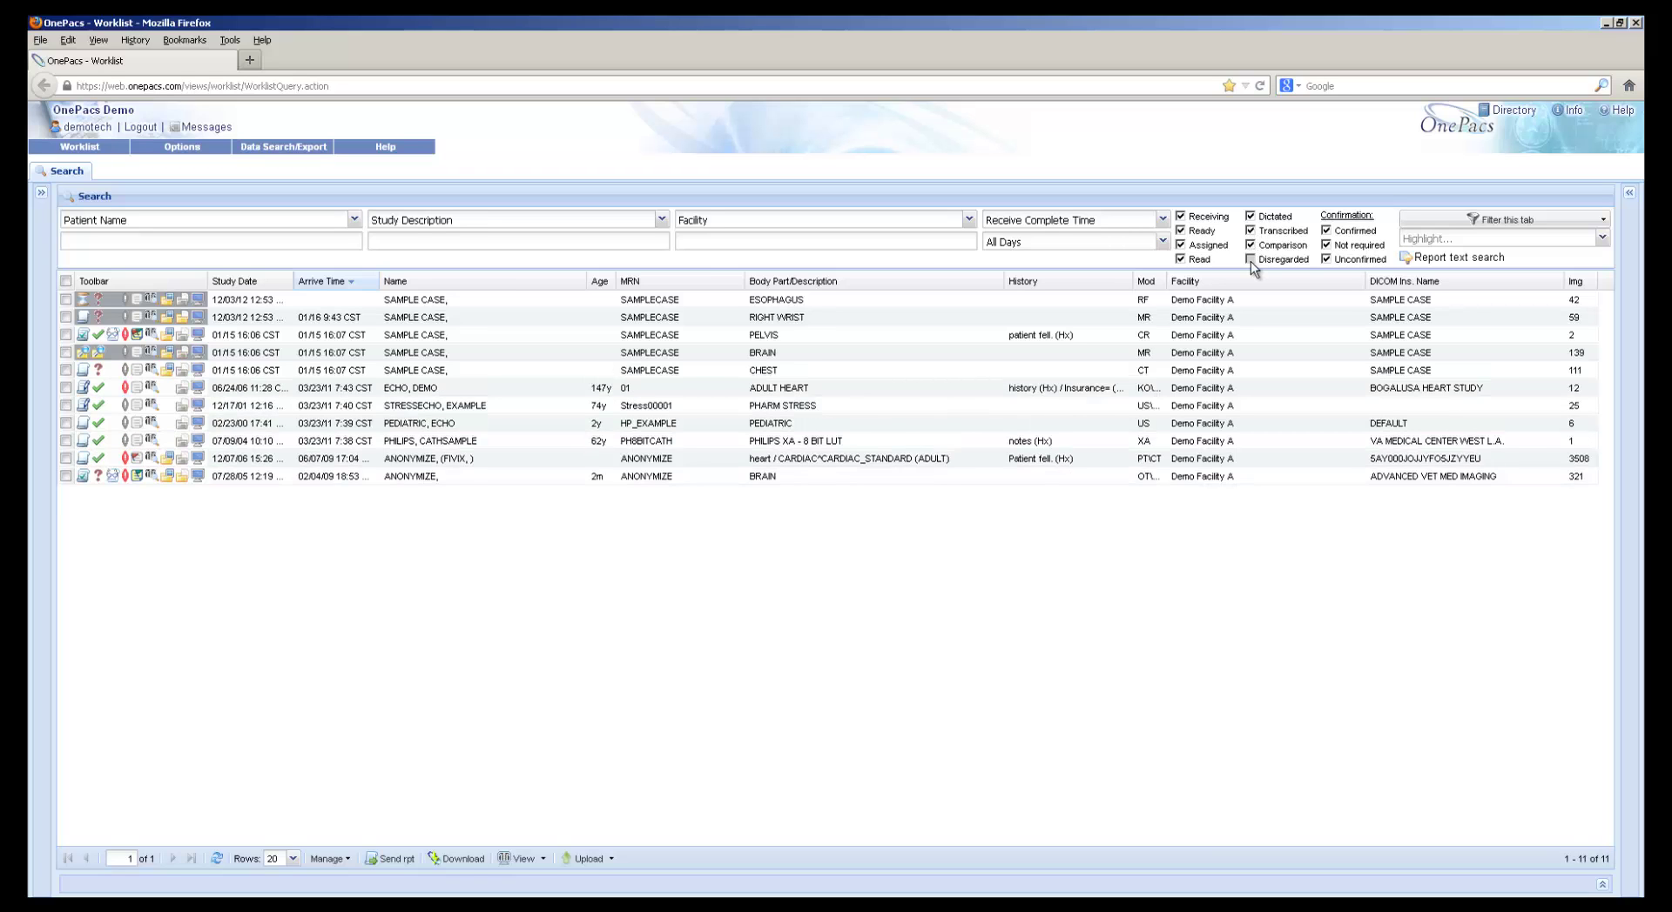
# Hide confirmed and not-required studies, then show confirmed studies again
pyautogui.click(1326, 231)
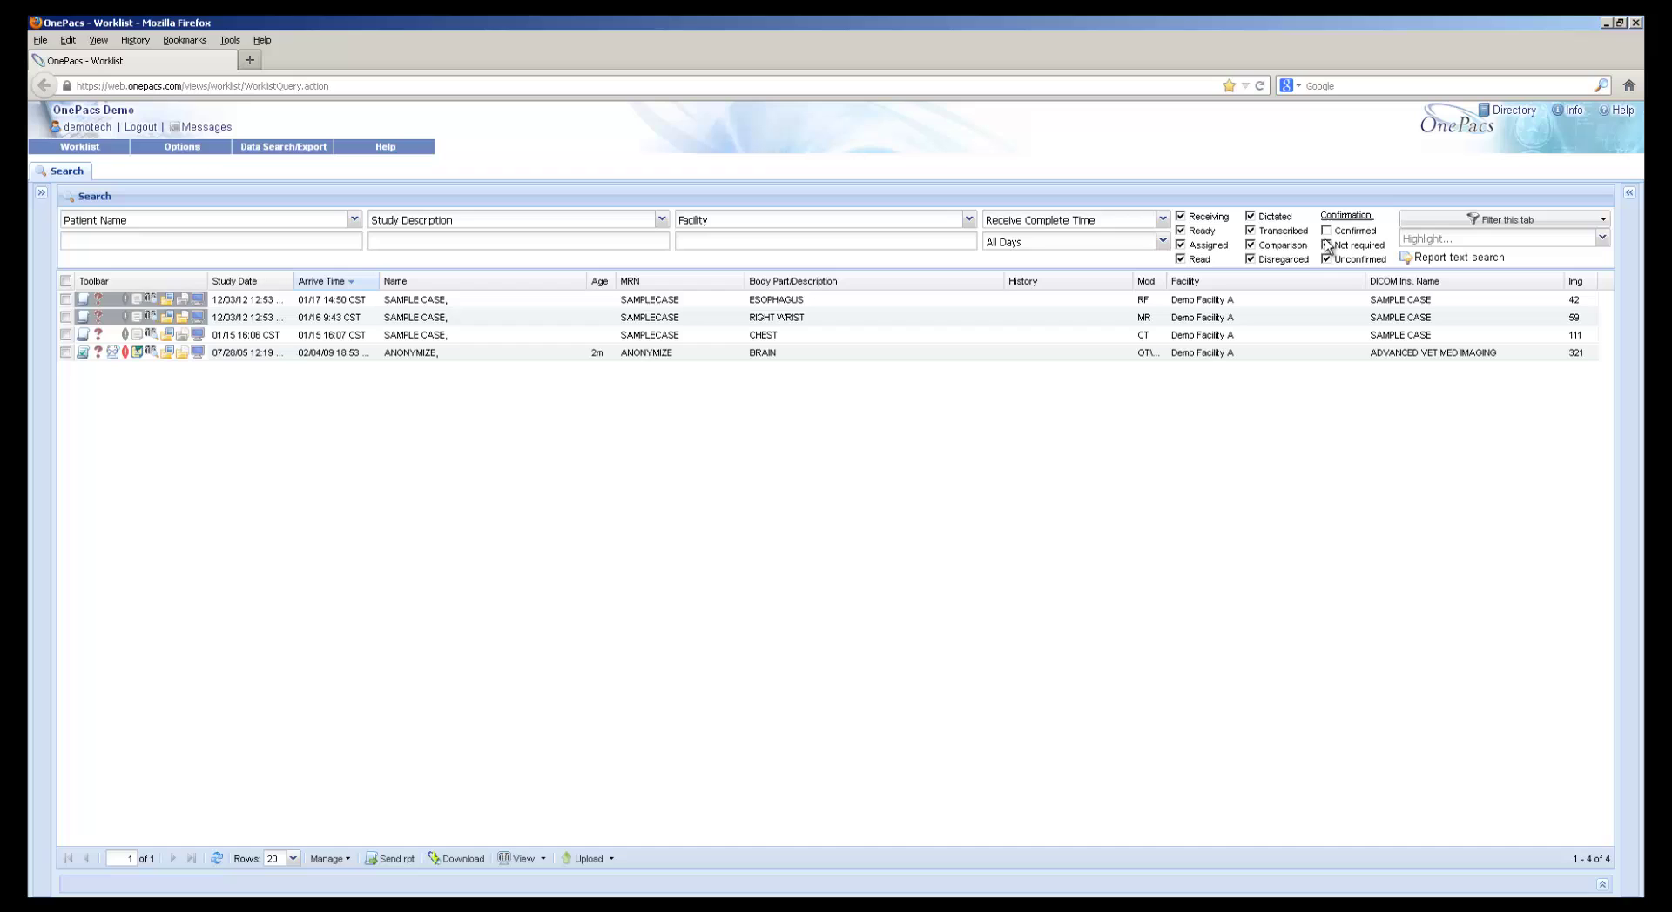
pyautogui.click(1326, 245)
pyautogui.click(1326, 230)
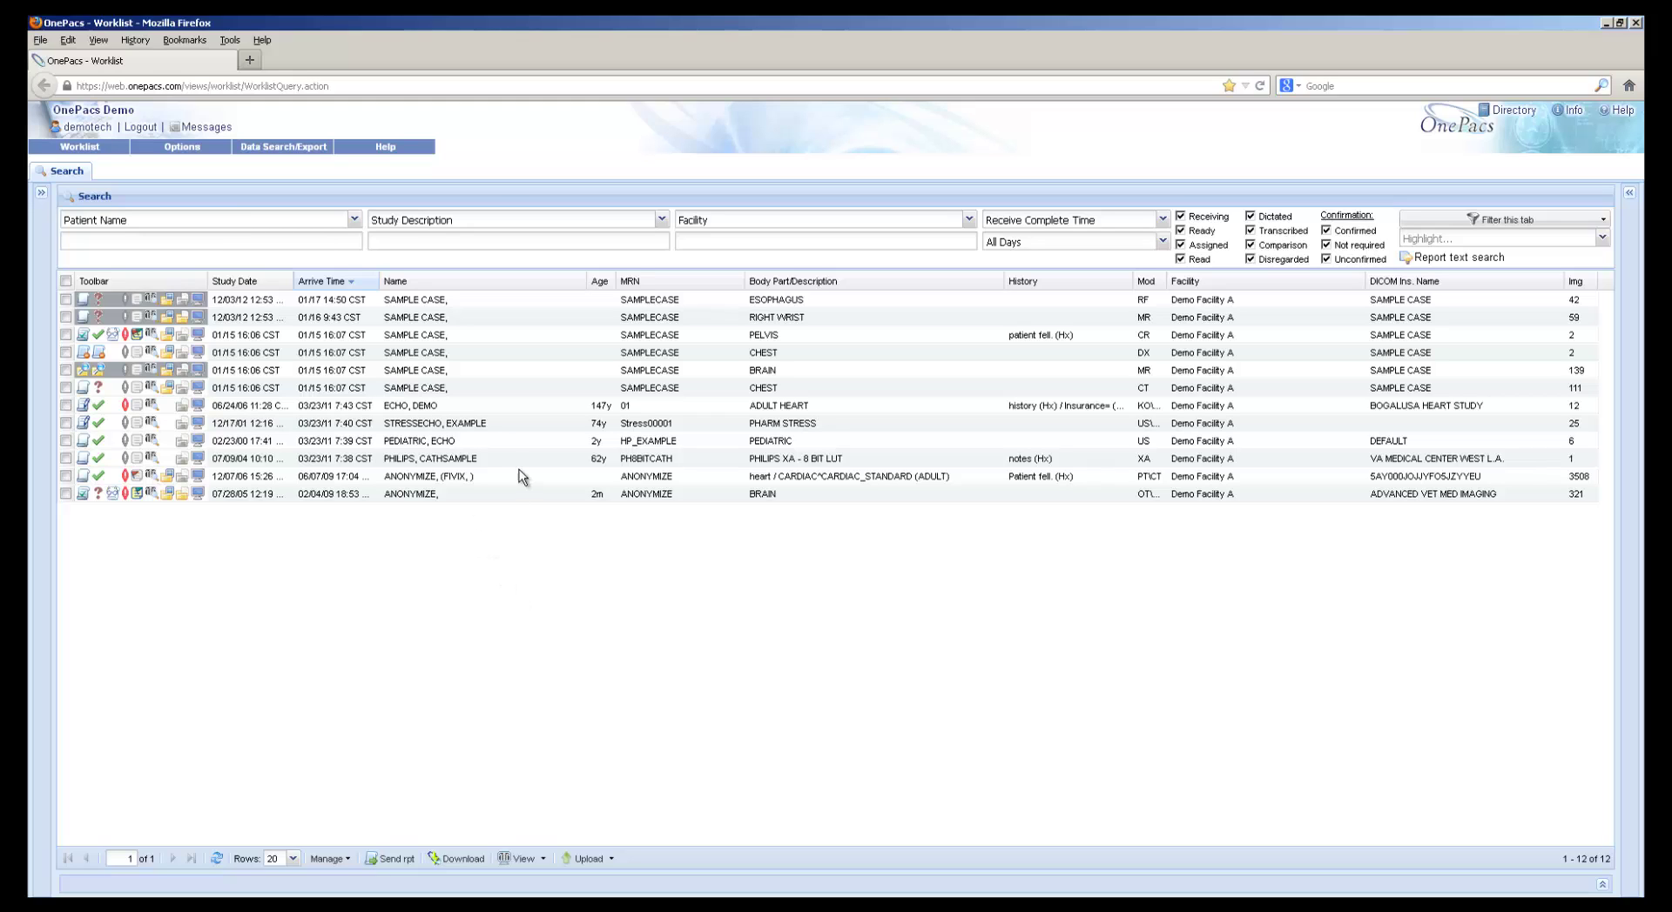
pyautogui.click(199, 302)
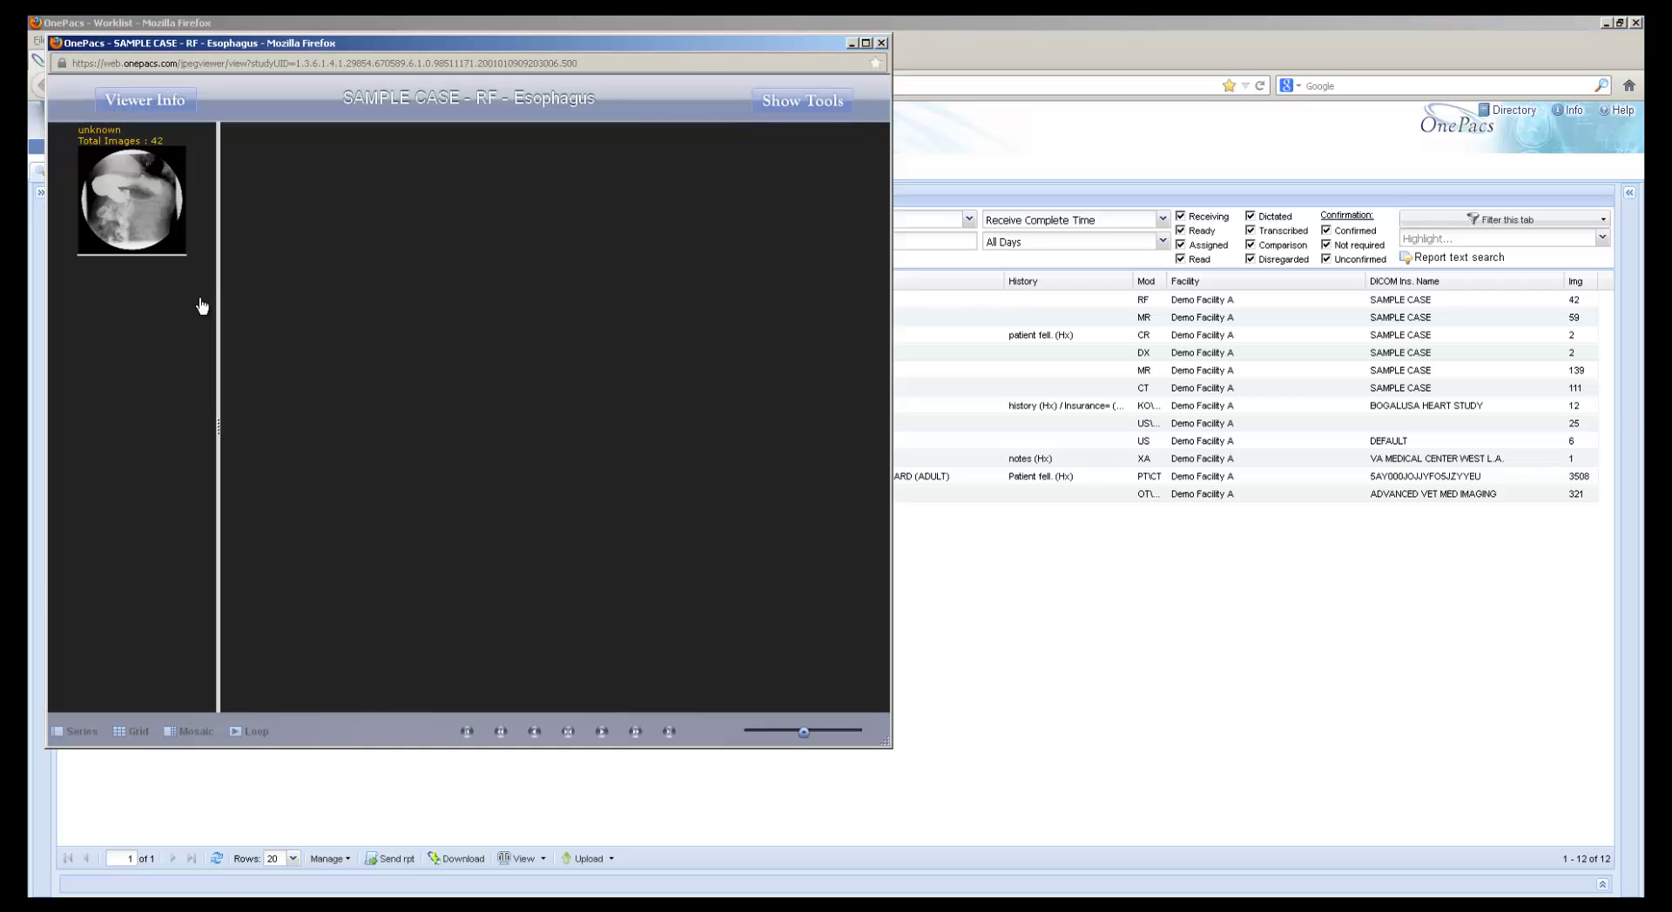
pyautogui.click(166, 222)
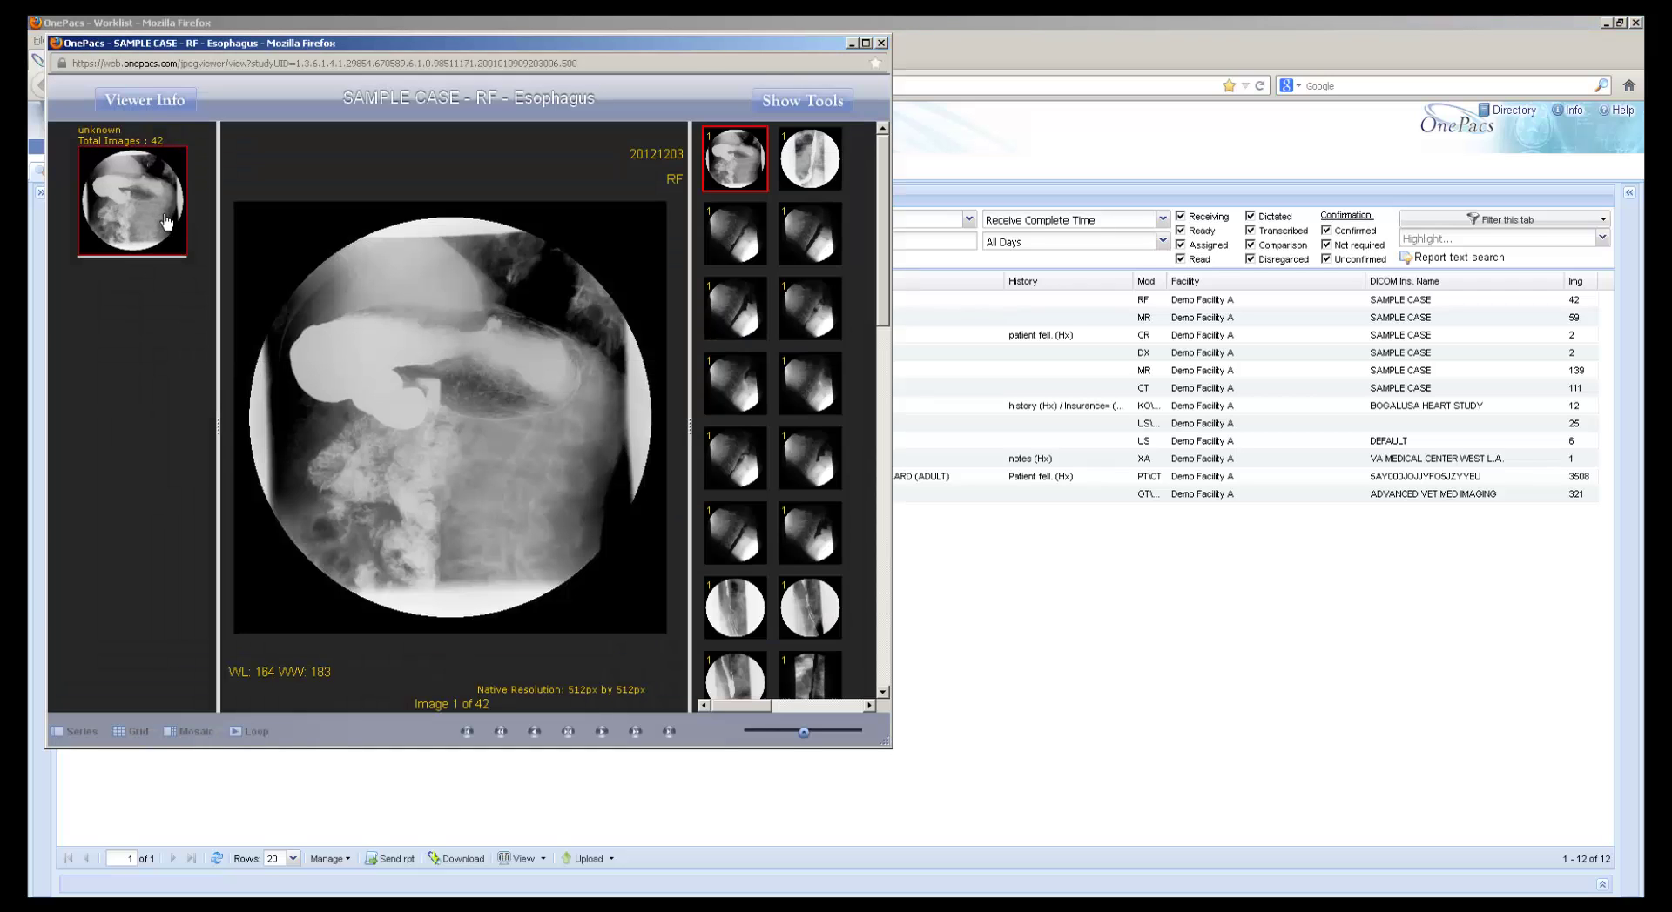
pyautogui.scroll(-9, 474, 248)
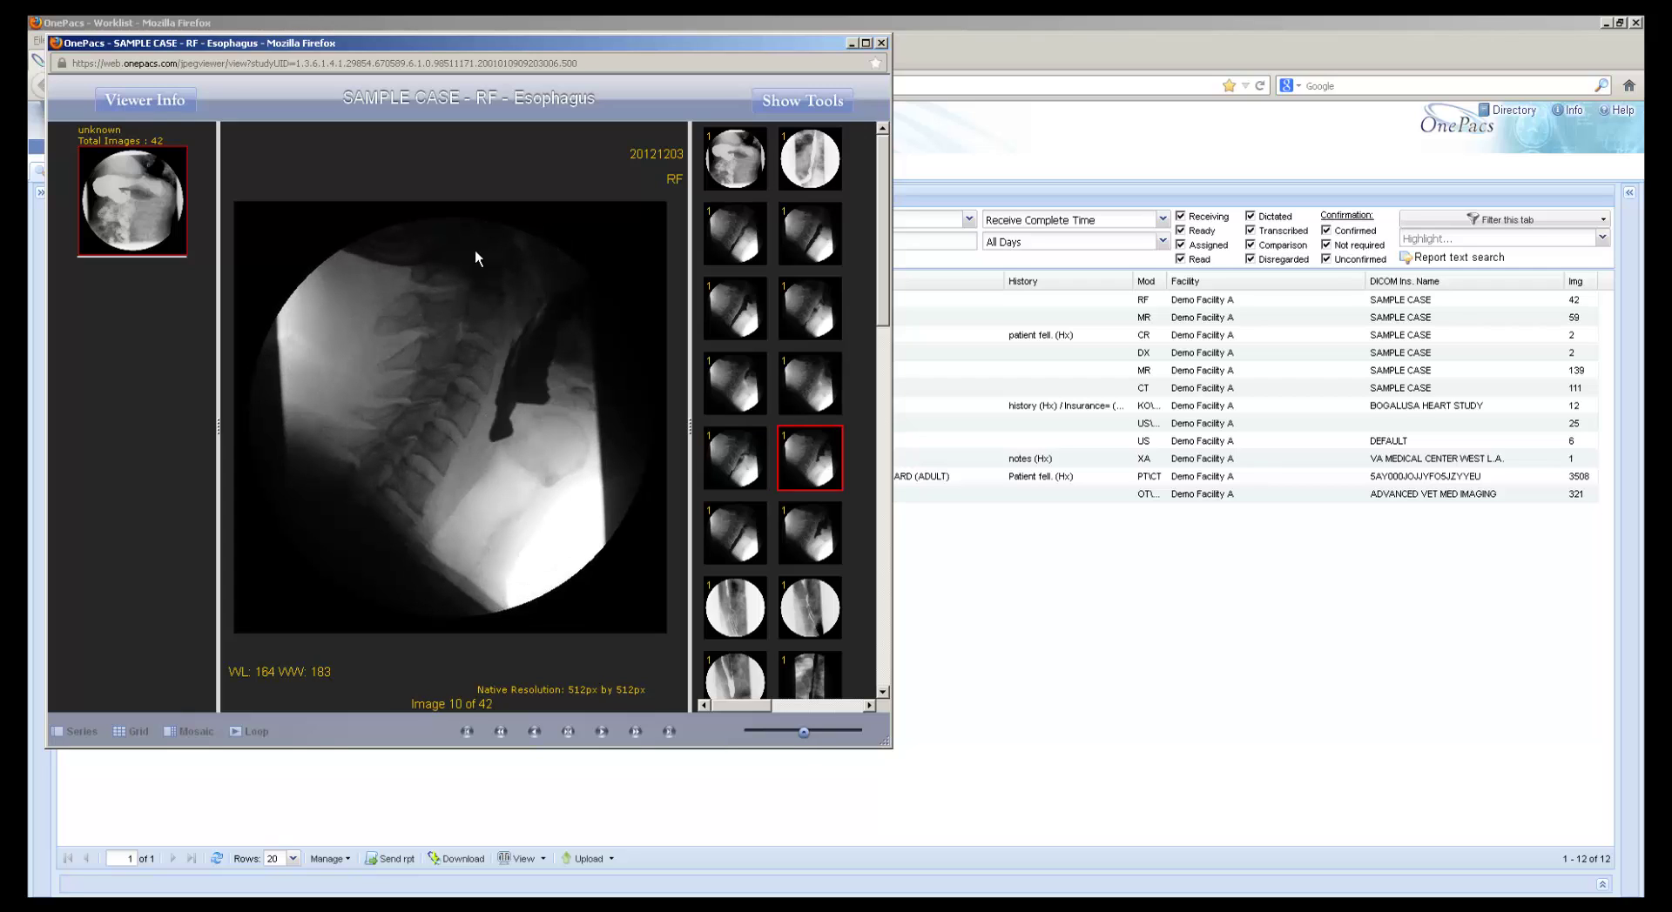
pyautogui.click(882, 43)
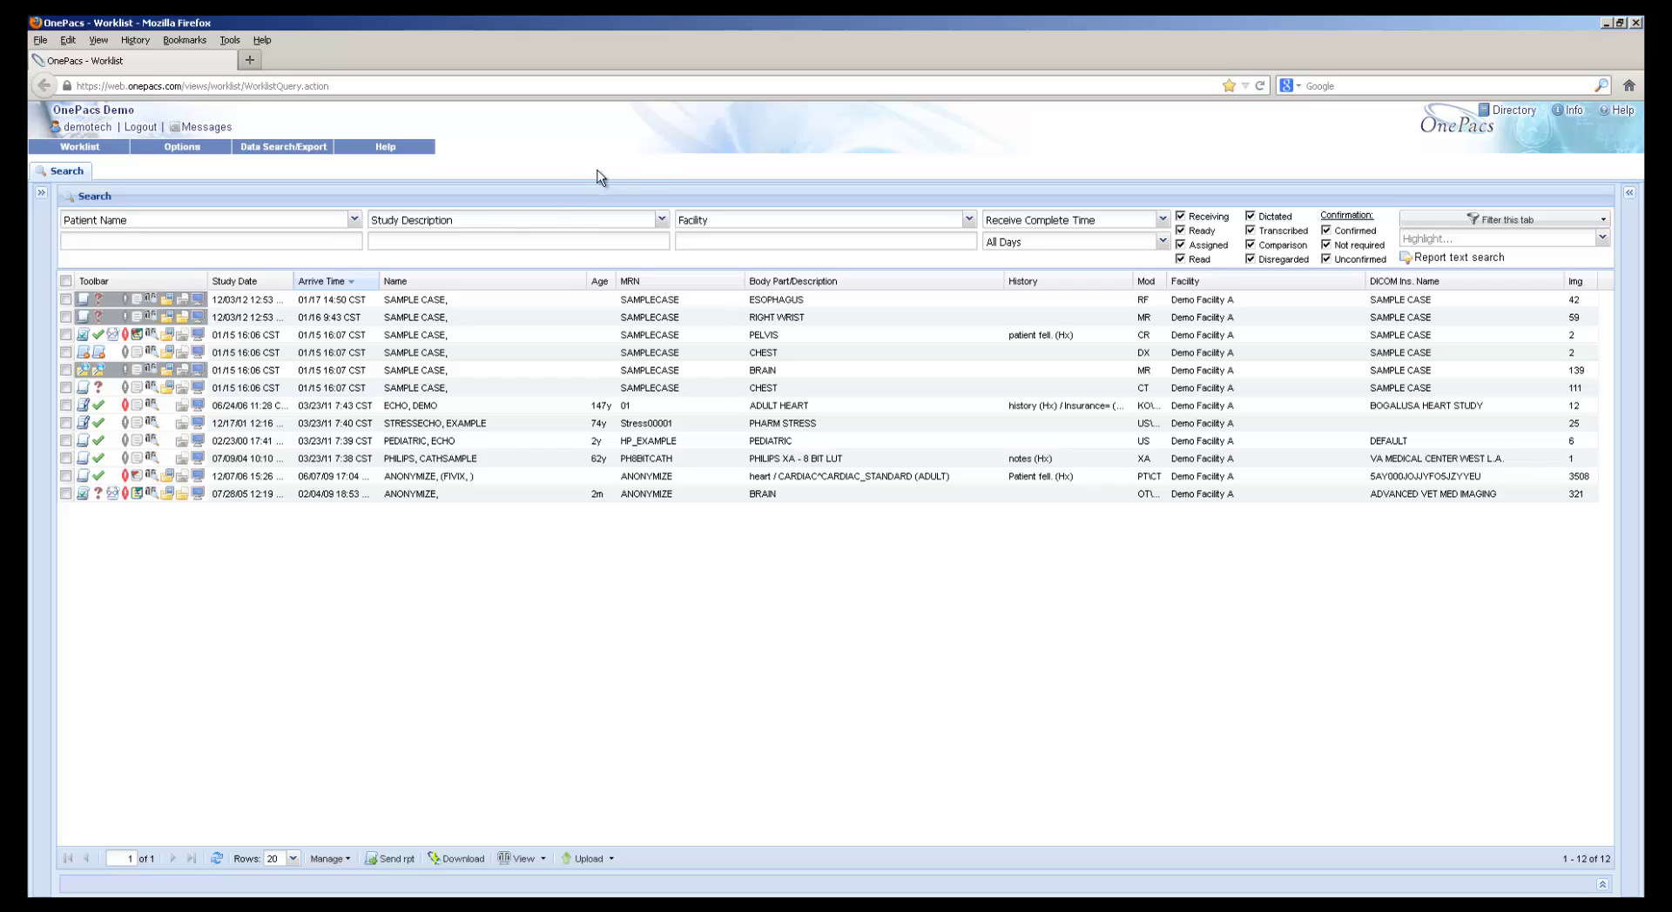
pyautogui.click(115, 336)
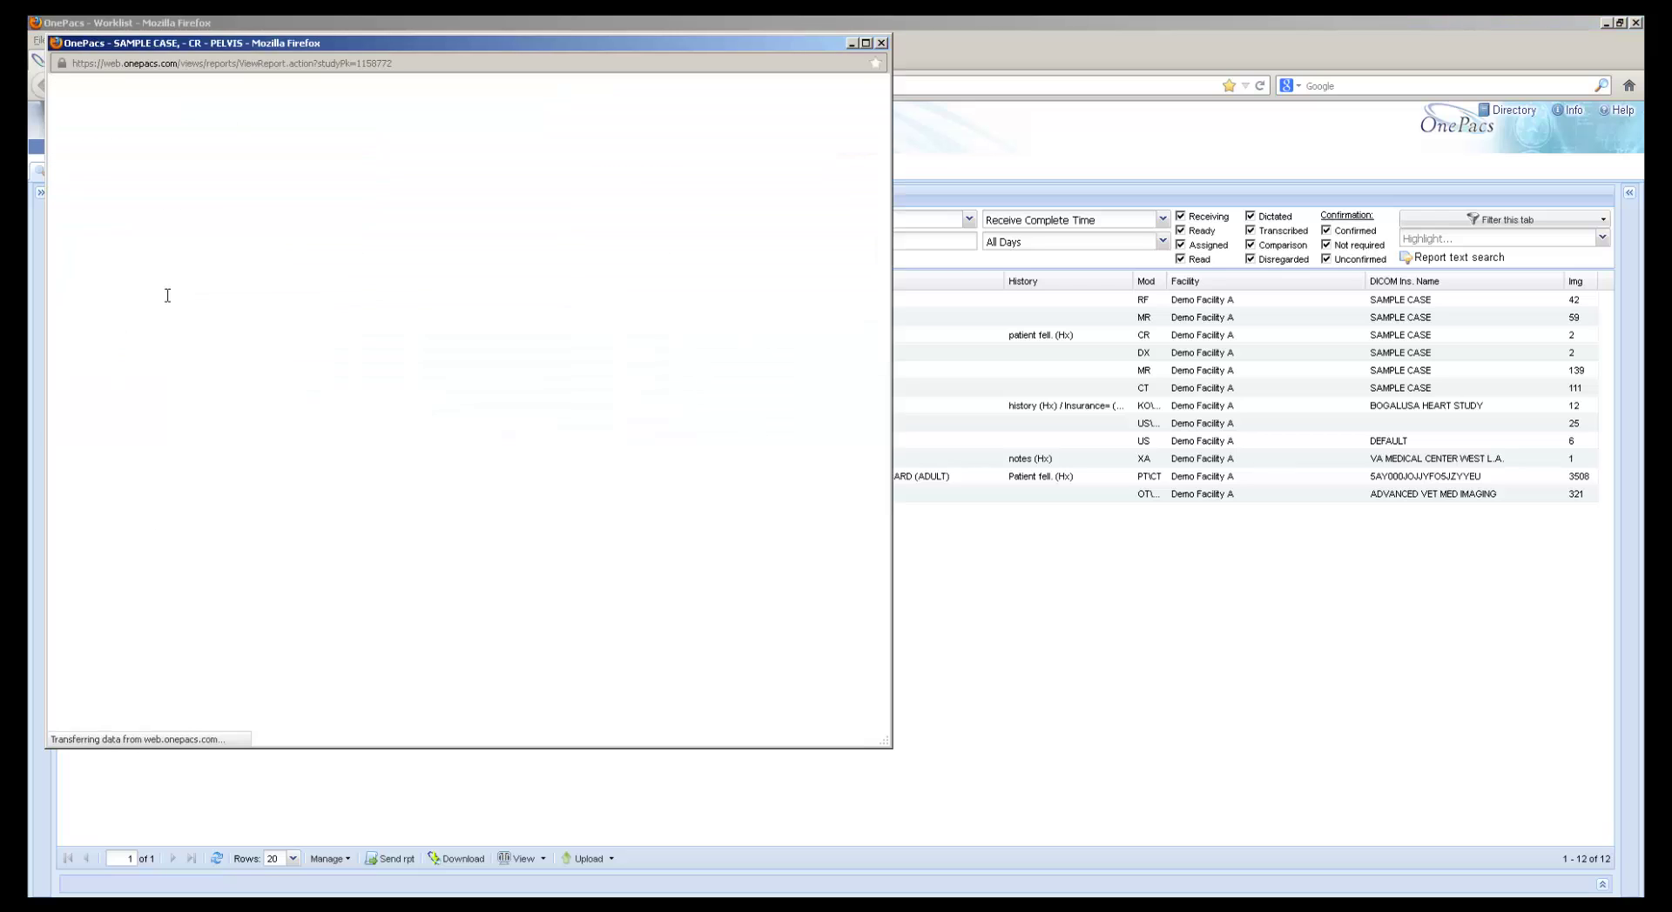
pyautogui.scroll(-3, 284, 284)
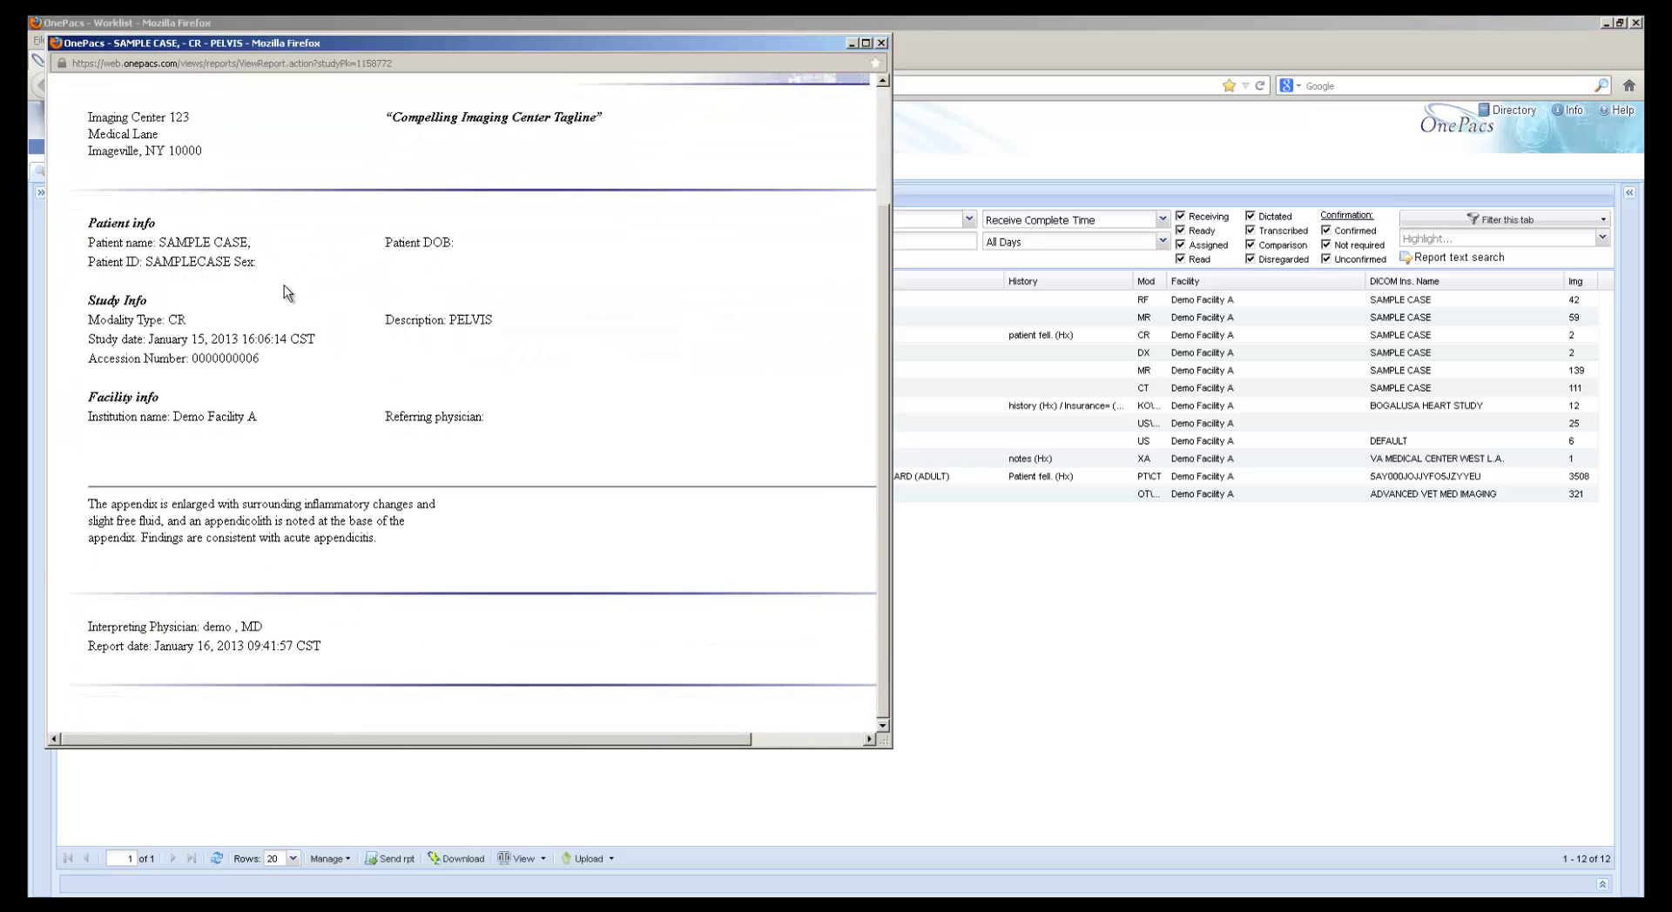
pyautogui.scroll(3, 284, 292)
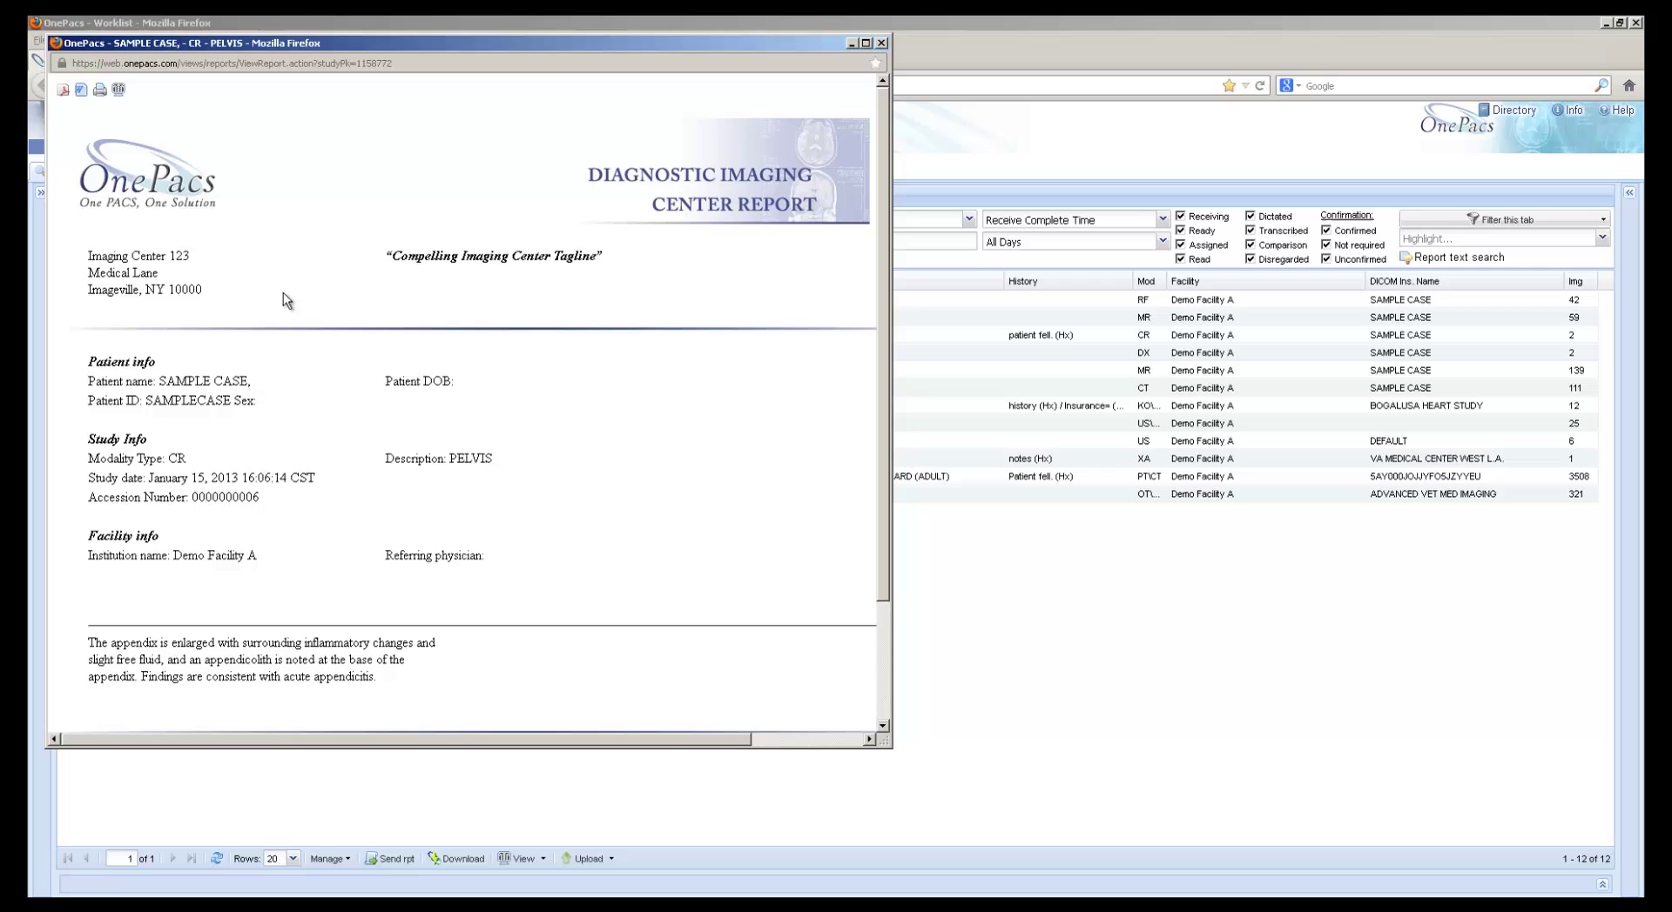
pyautogui.click(881, 43)
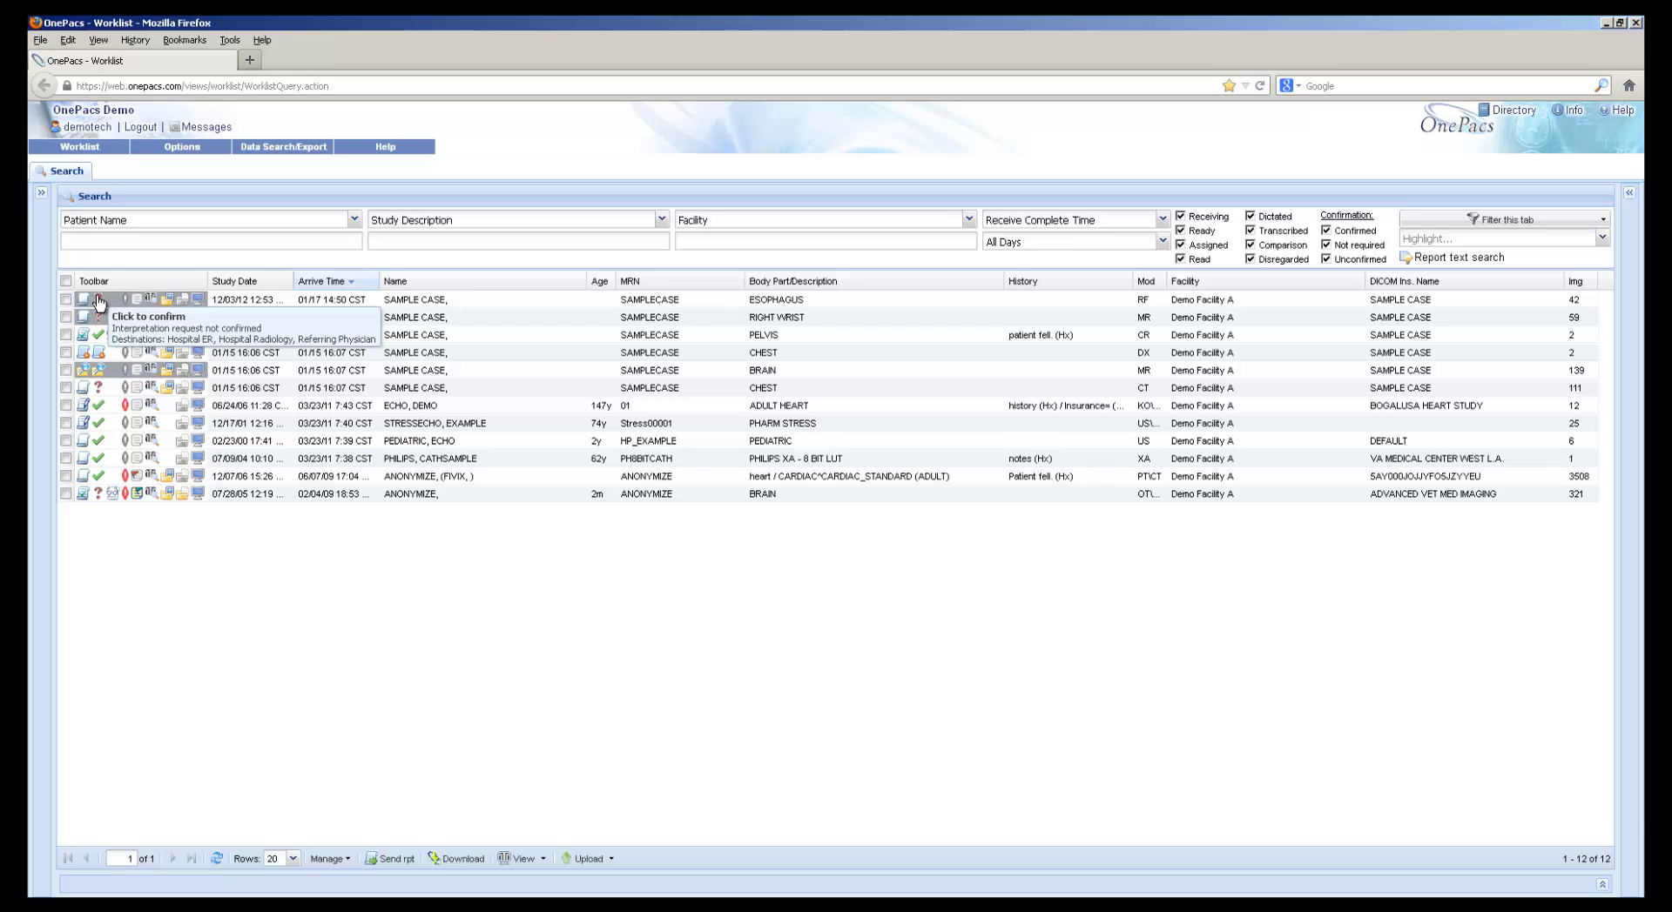
# In the Esophagus study's confirm dialog, clear Stat and untick Hospital ER, Hospital Radiology and referring physician
pyautogui.click(98, 301)
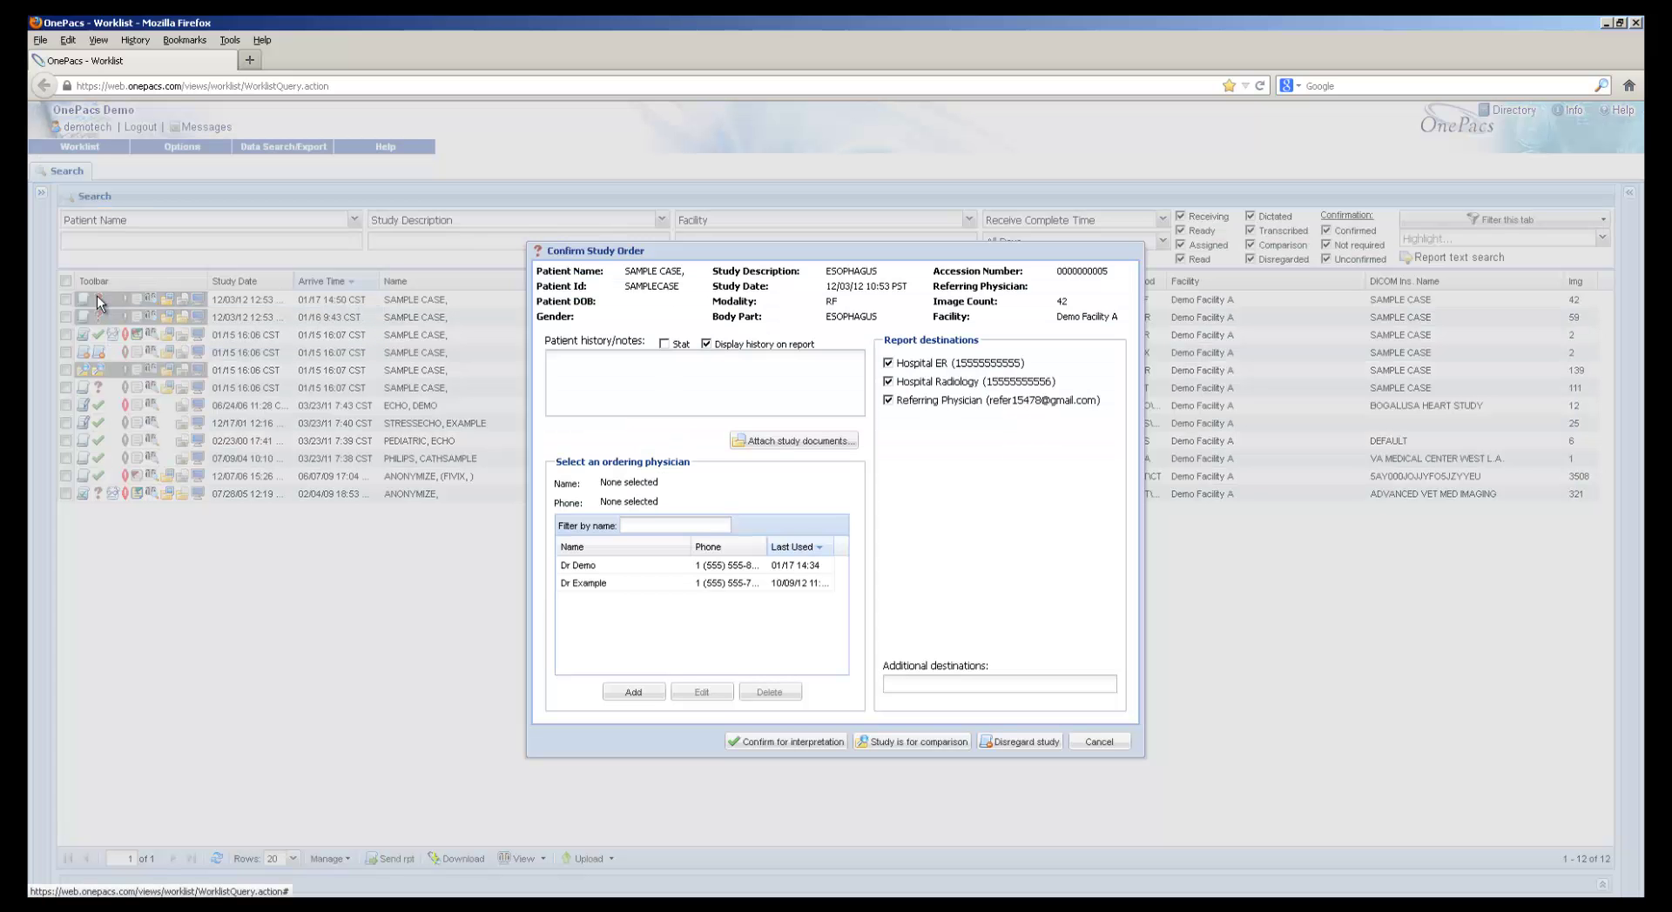
pyautogui.click(665, 345)
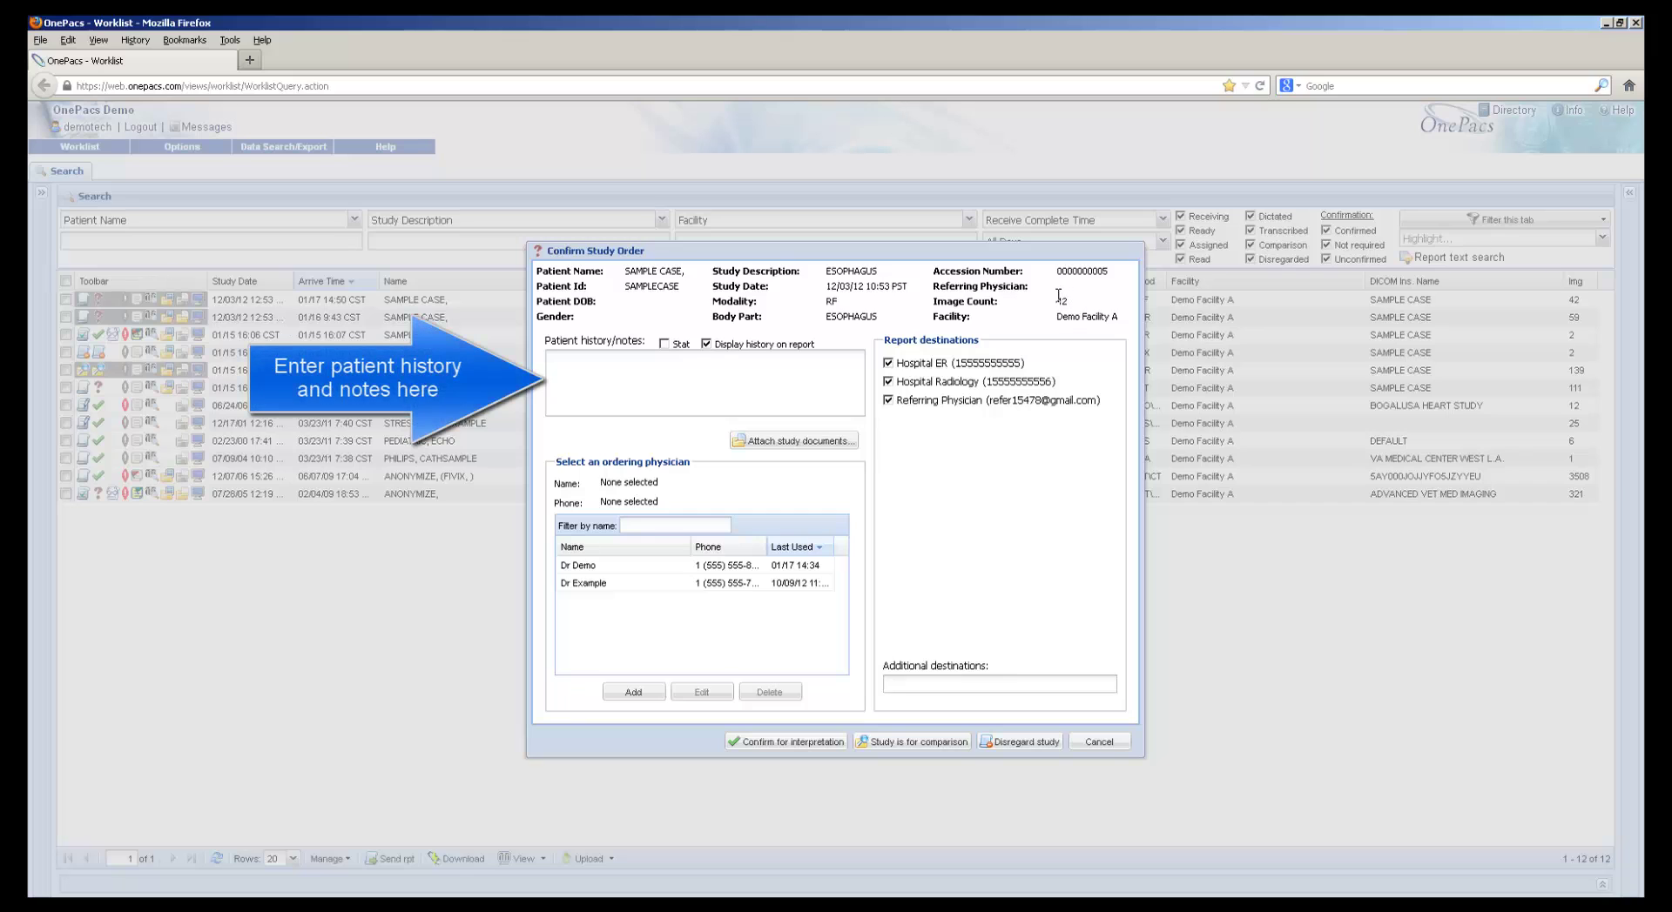
pyautogui.click(888, 362)
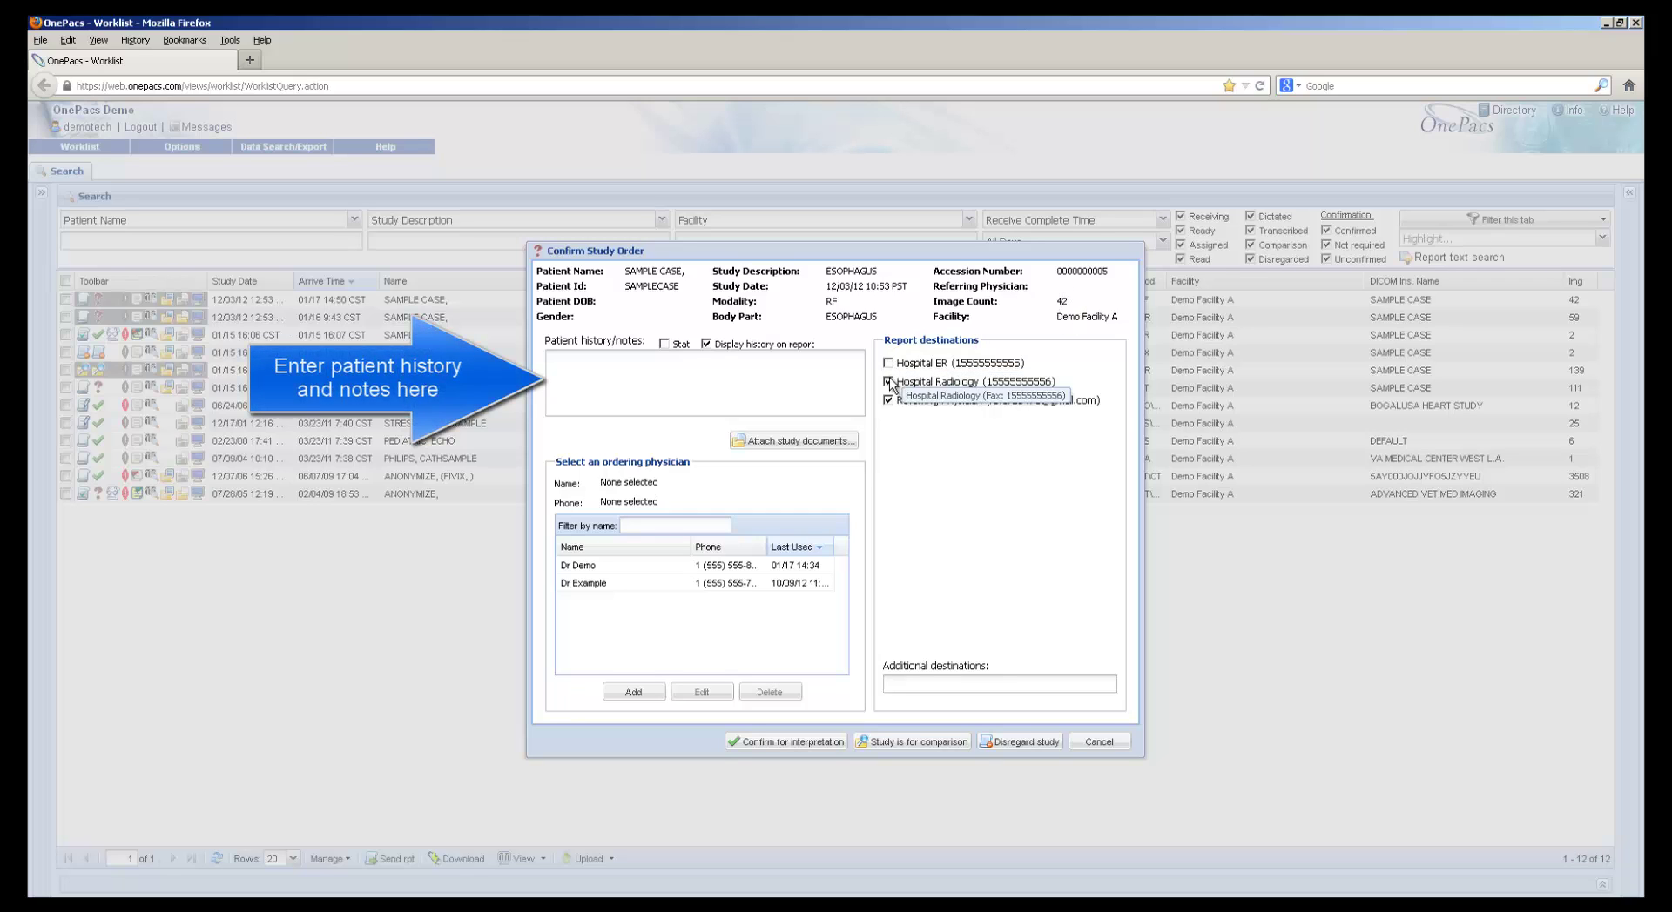
pyautogui.click(888, 381)
pyautogui.click(888, 400)
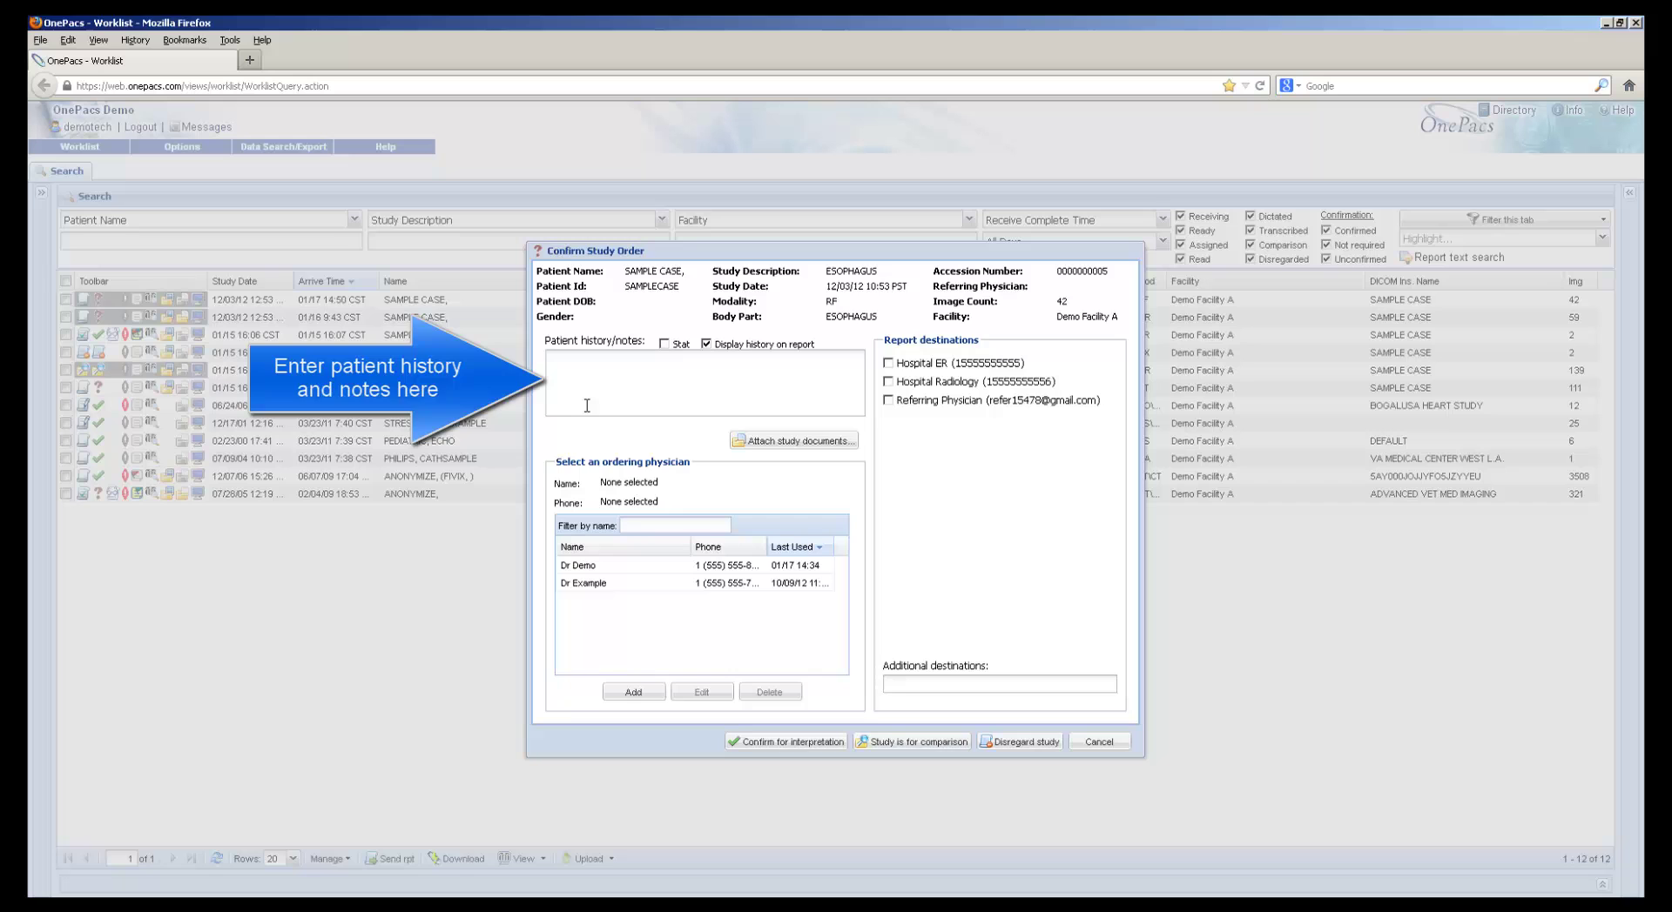
pyautogui.click(760, 442)
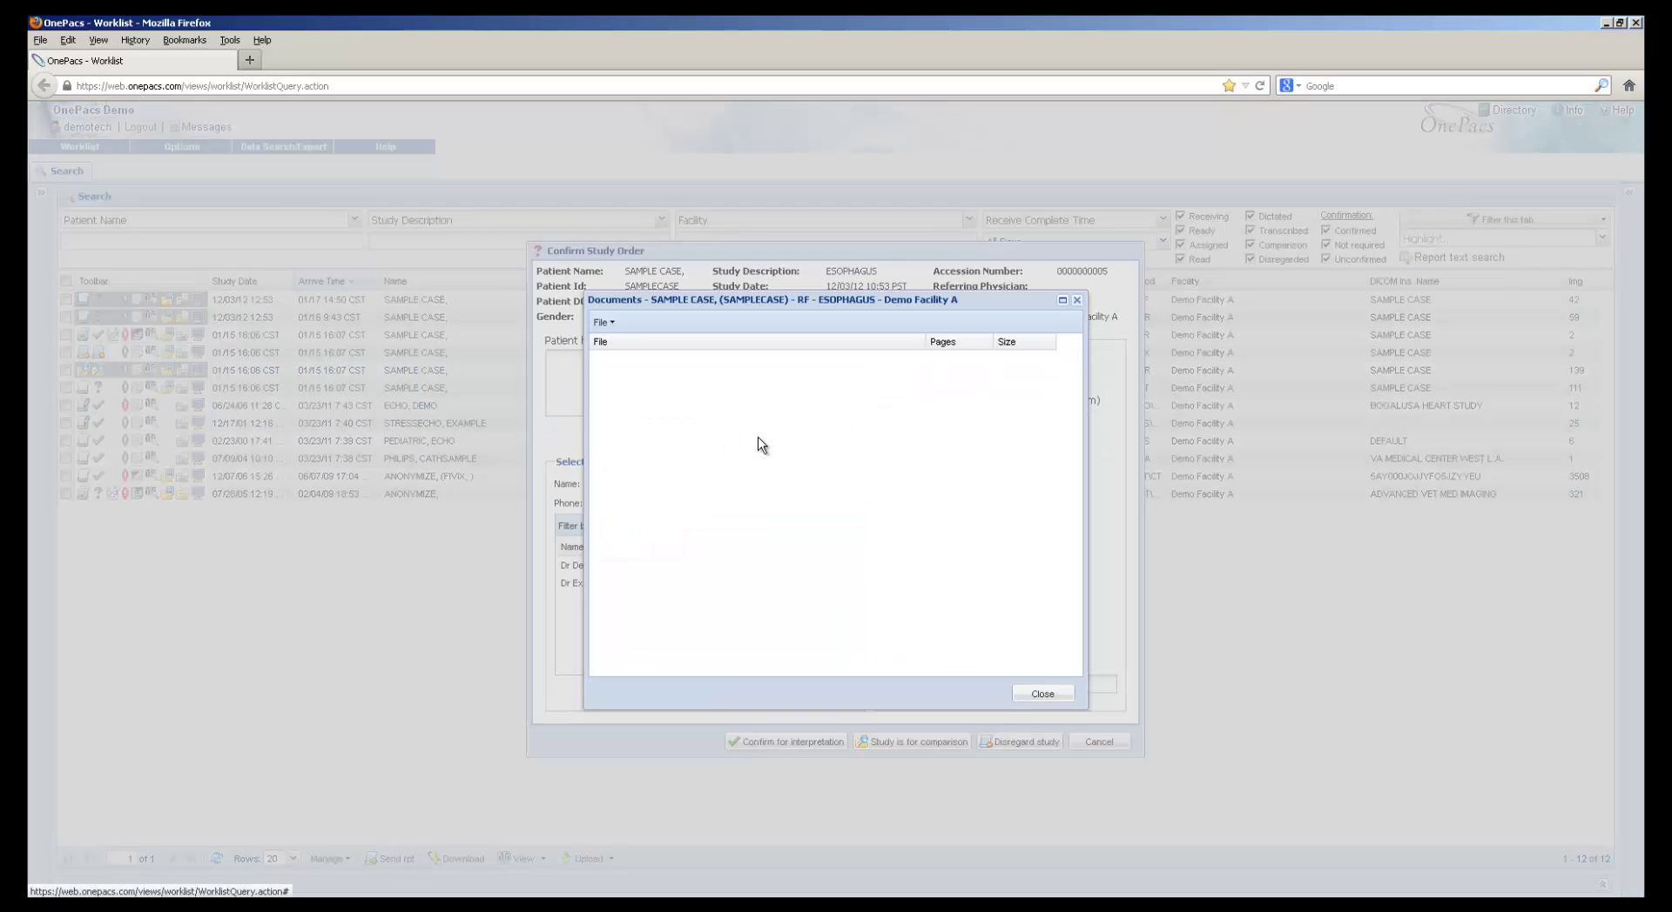
pyautogui.click(604, 327)
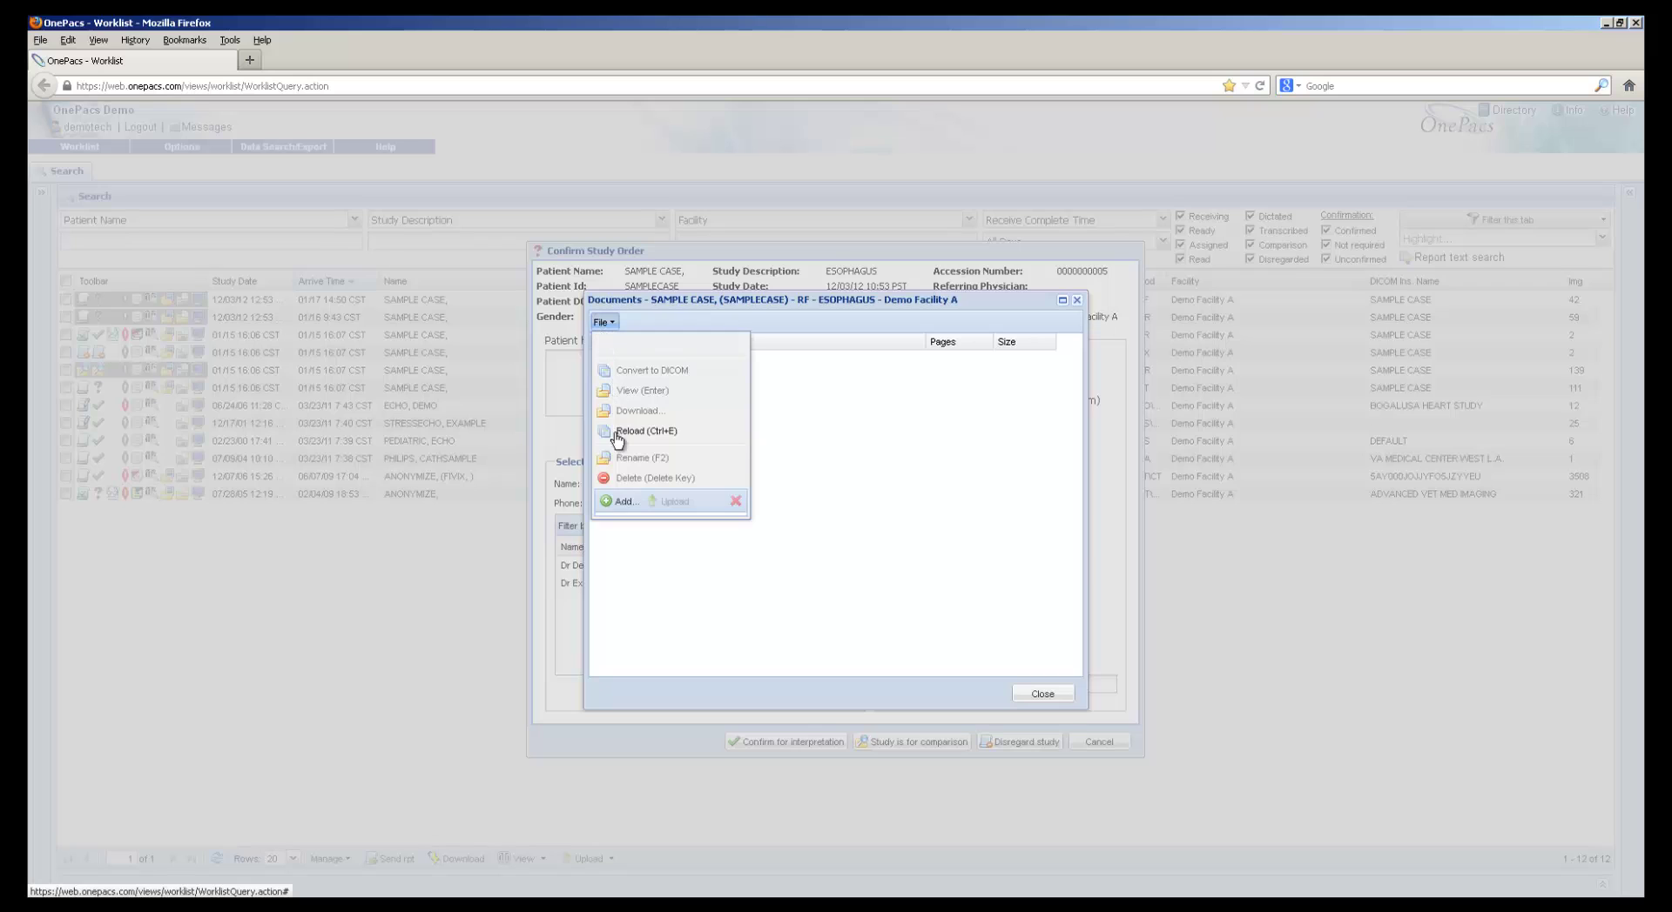
pyautogui.click(624, 501)
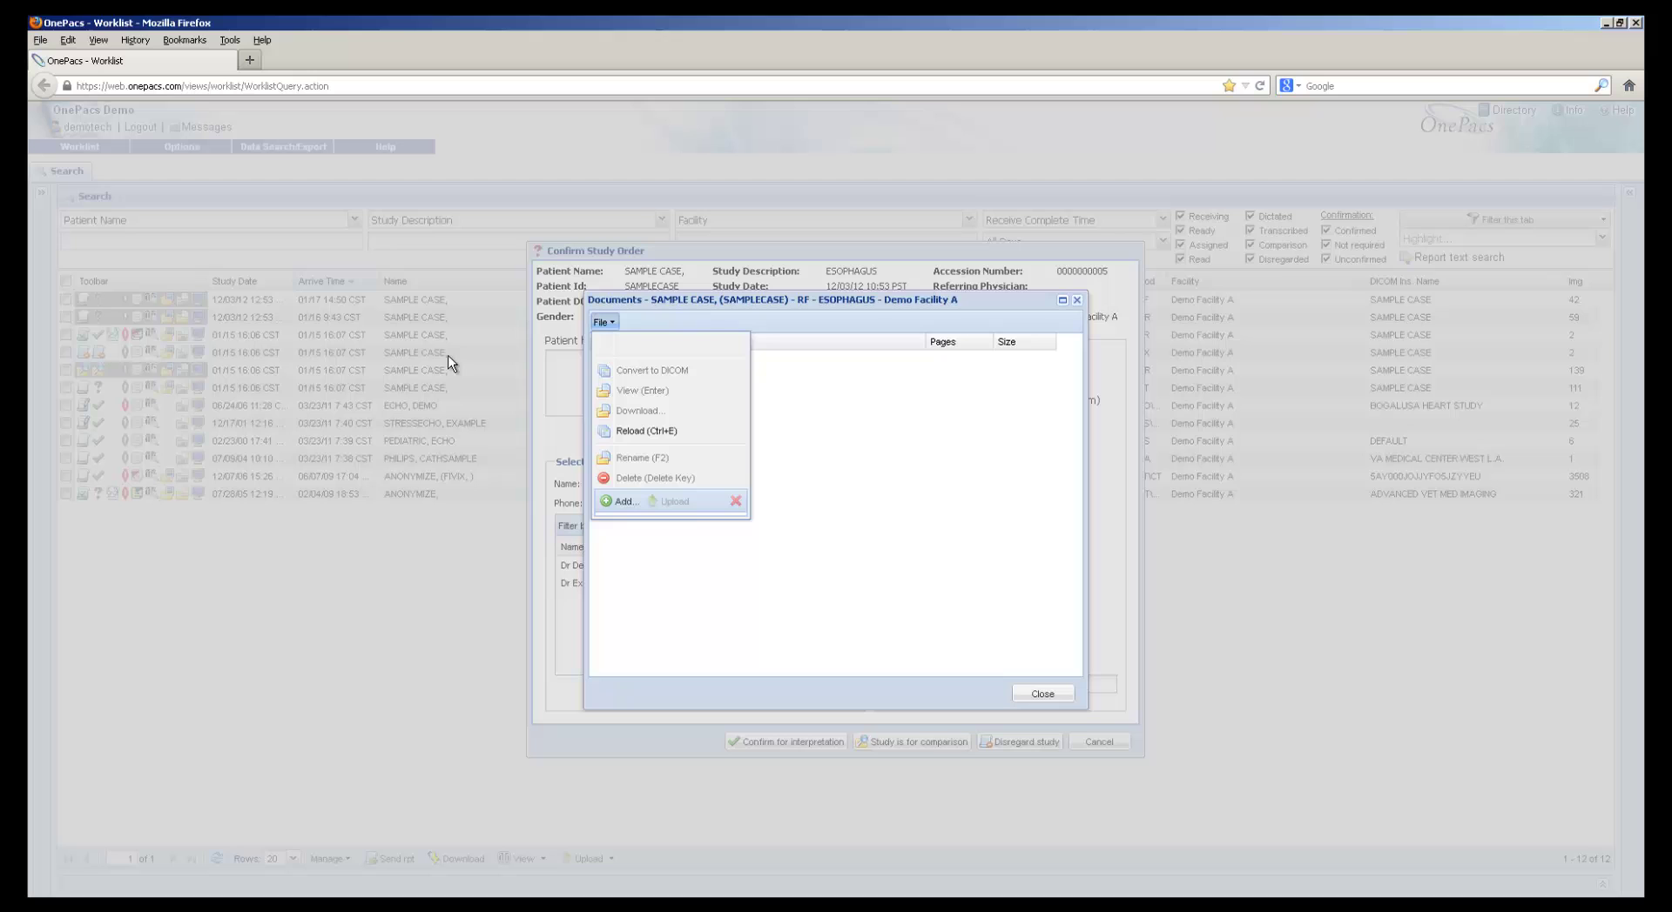
pyautogui.click(448, 360)
pyautogui.click(853, 504)
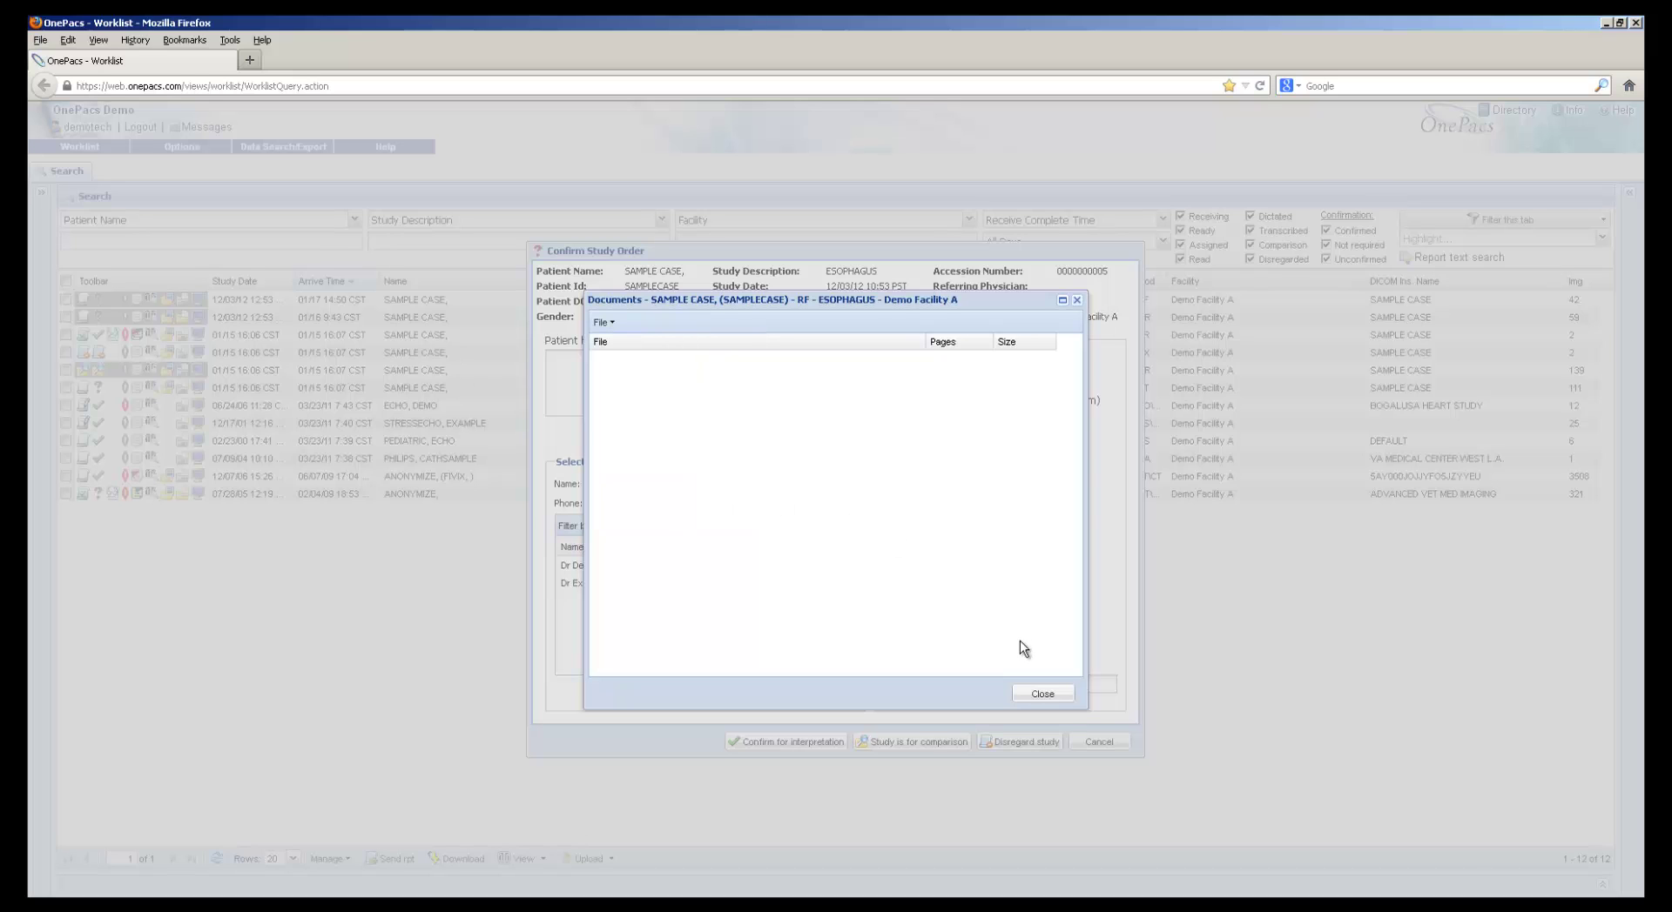
# Close the documents list, choose Dr Example as ordering physician, and confirm for interpretation
pyautogui.click(1042, 693)
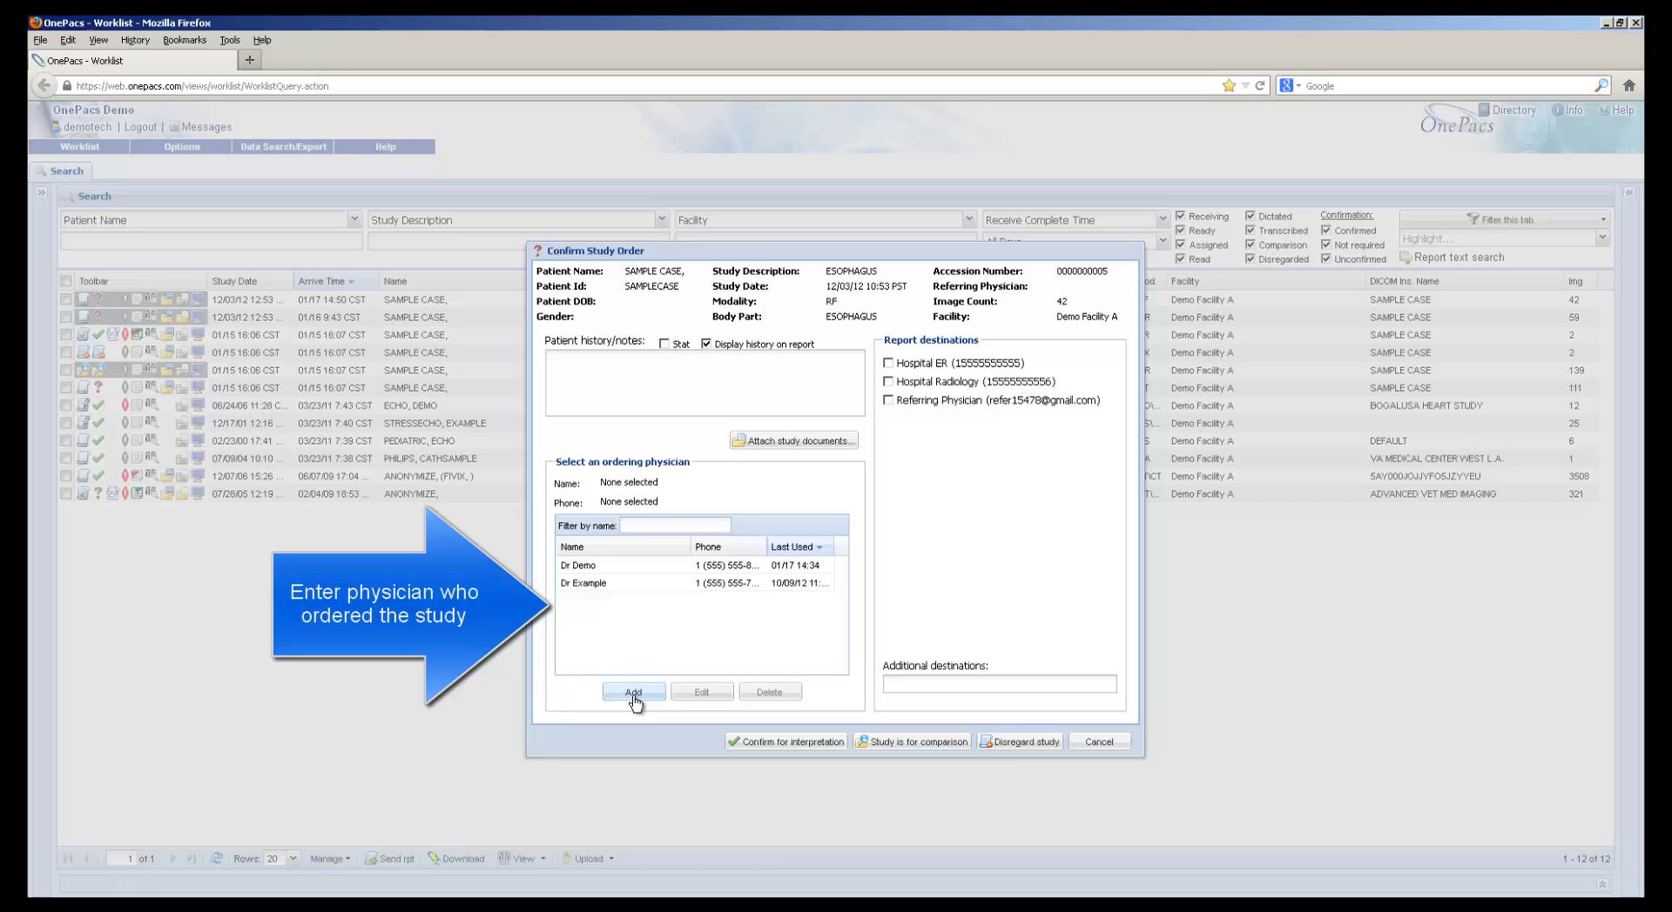
pyautogui.click(585, 583)
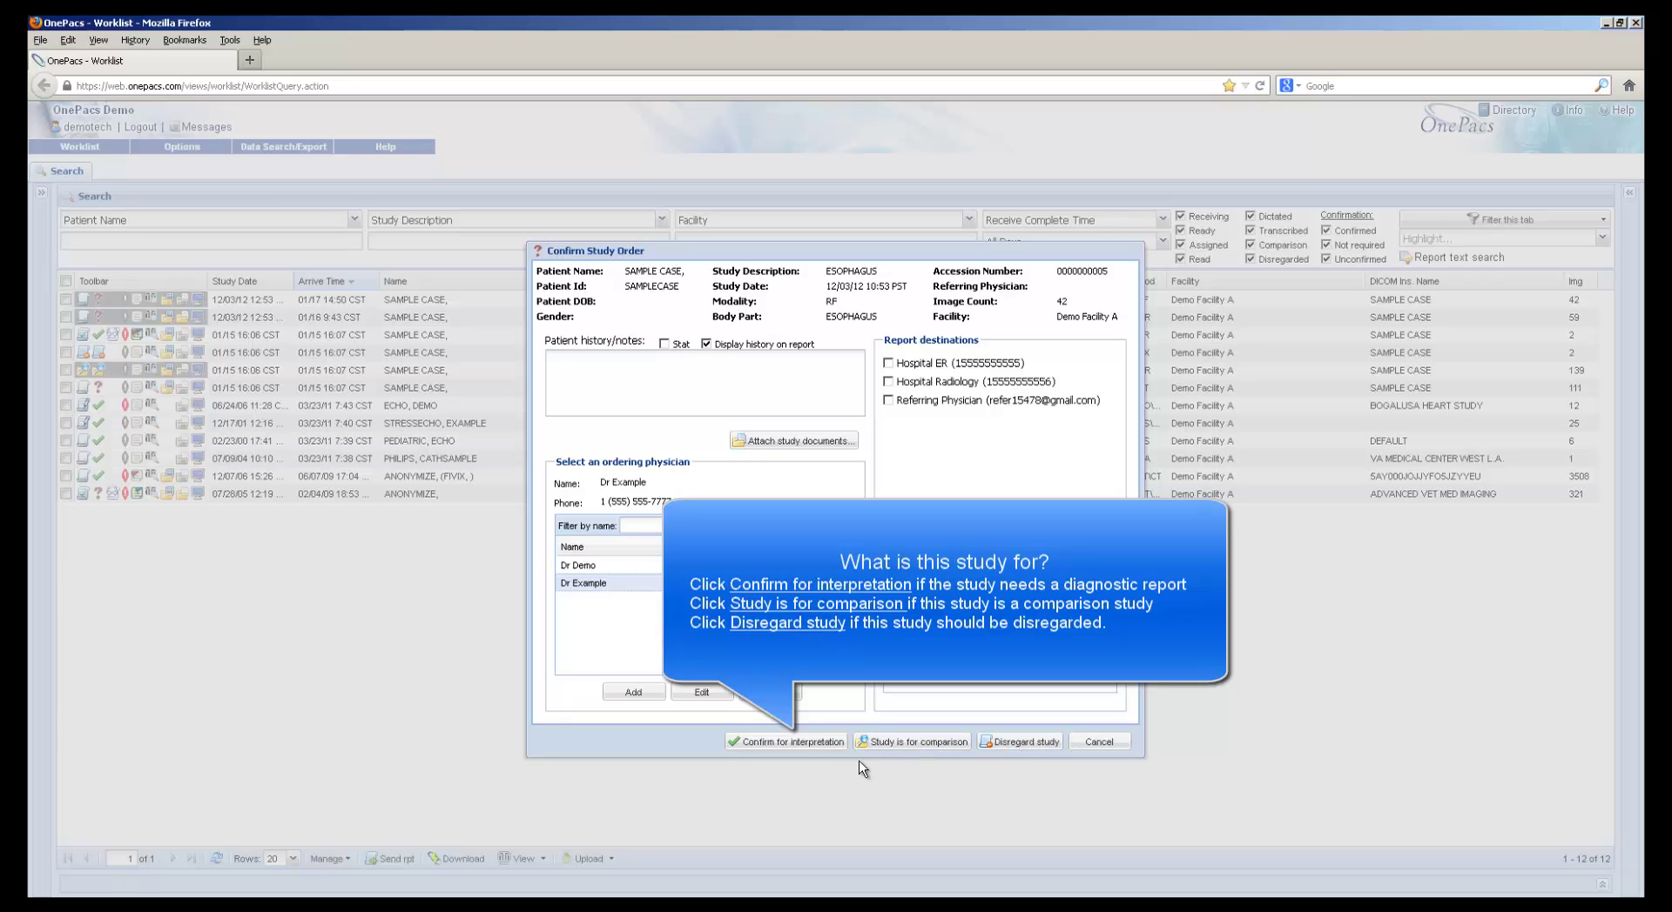
pyautogui.click(781, 746)
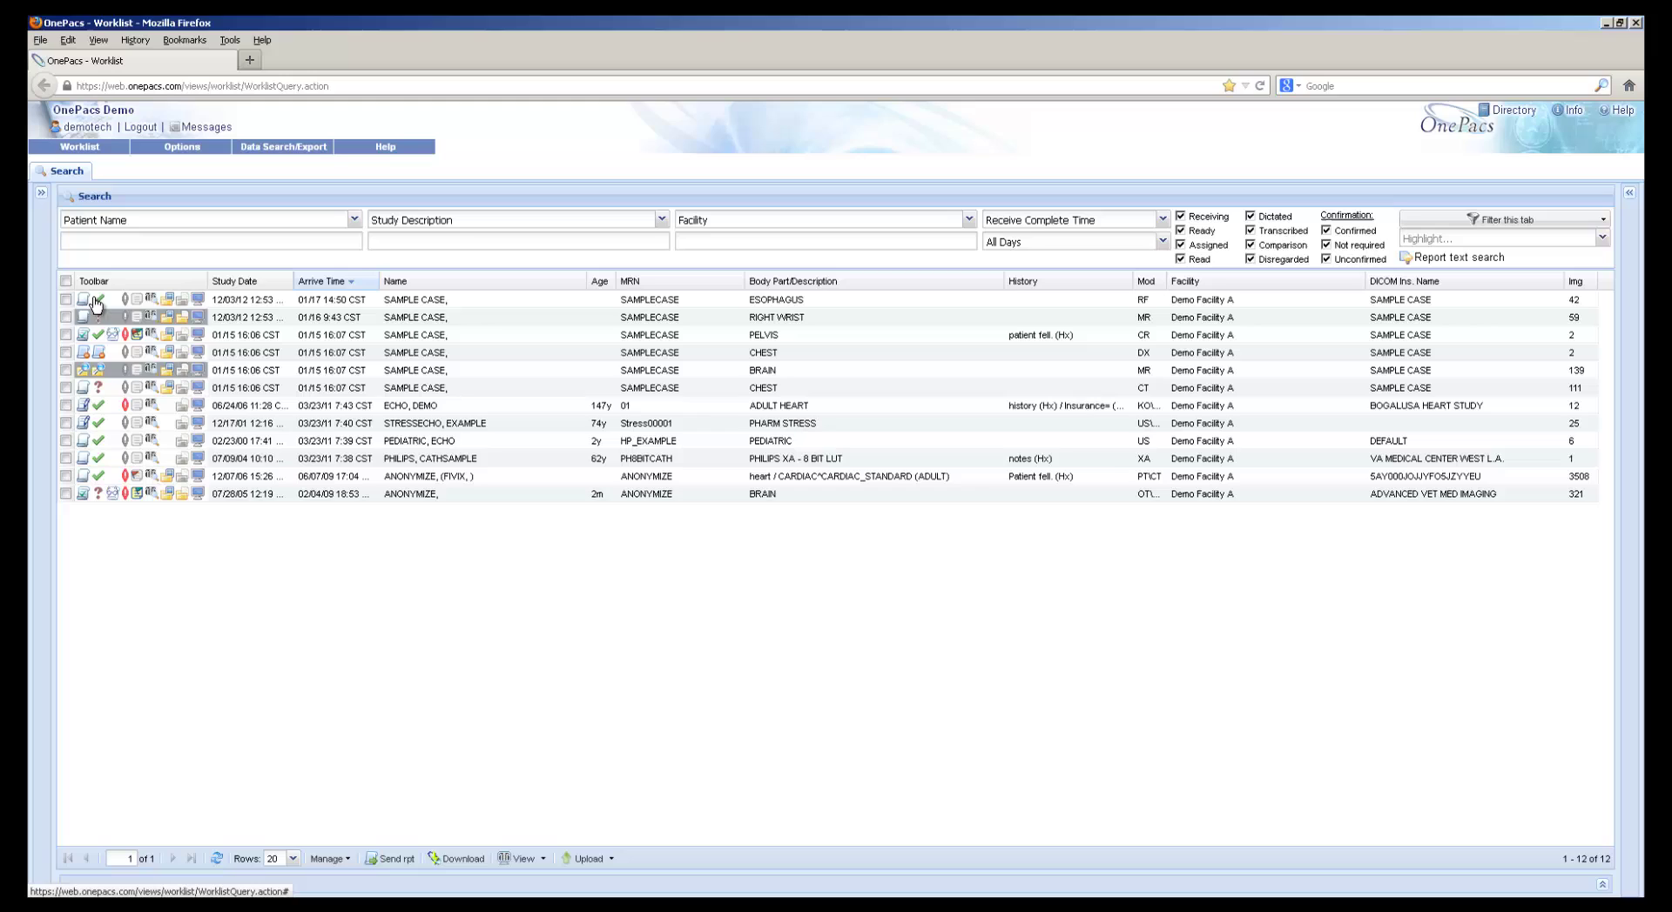
# Refresh the worklist so the Esophagus study shows its signed report ready
pyautogui.moveTo(96, 305)
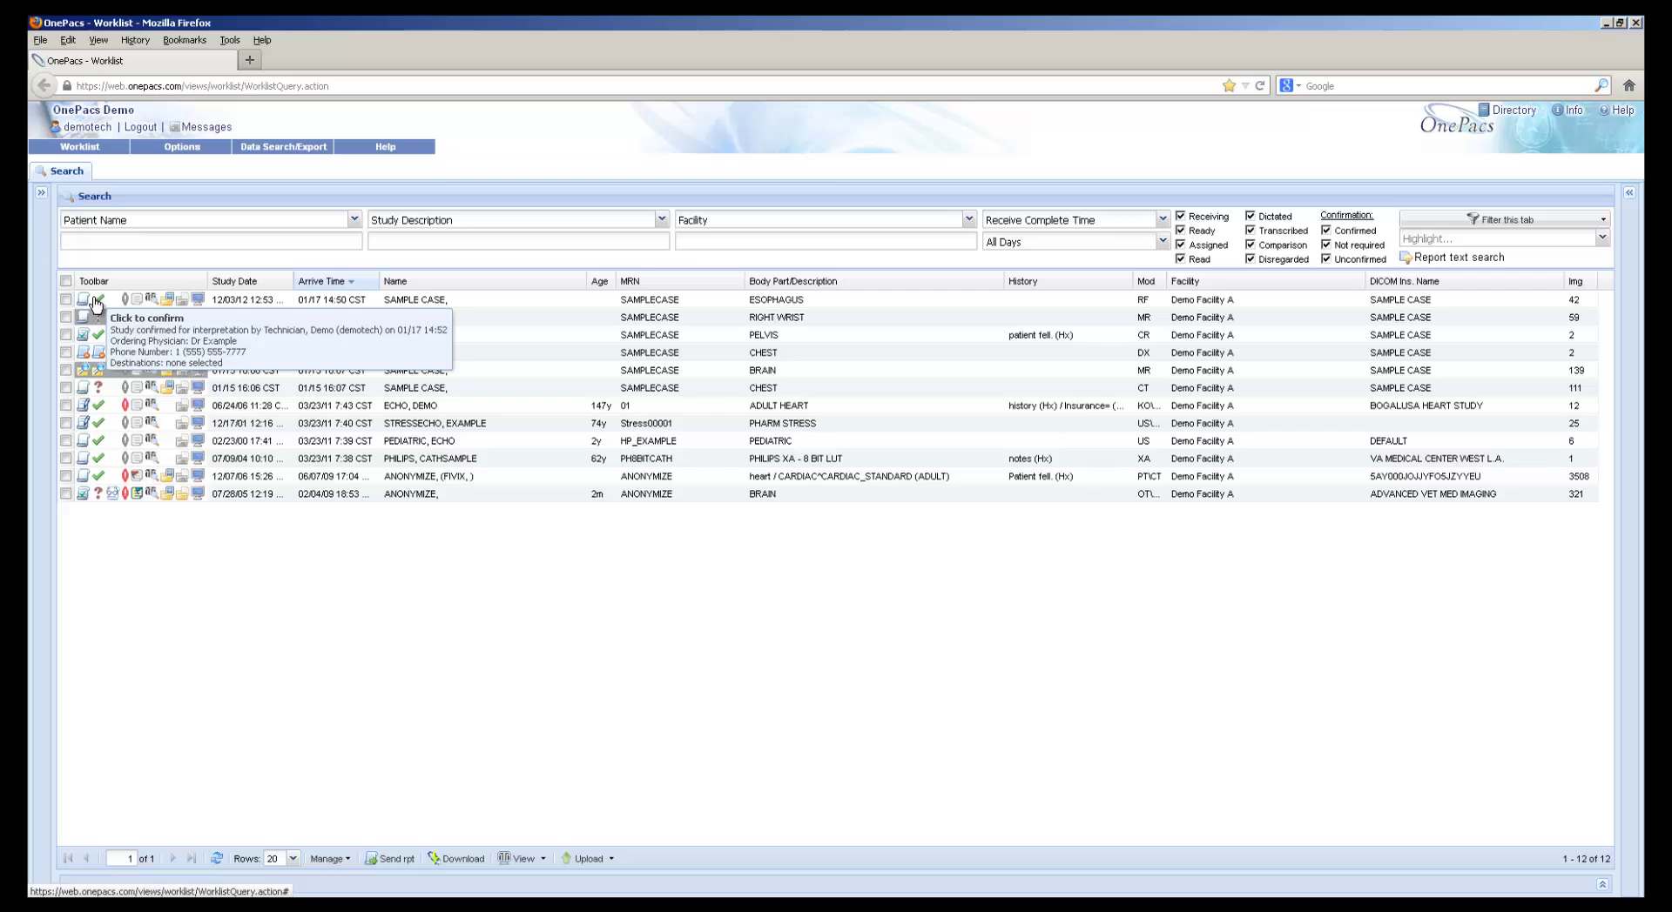
pyautogui.click(217, 859)
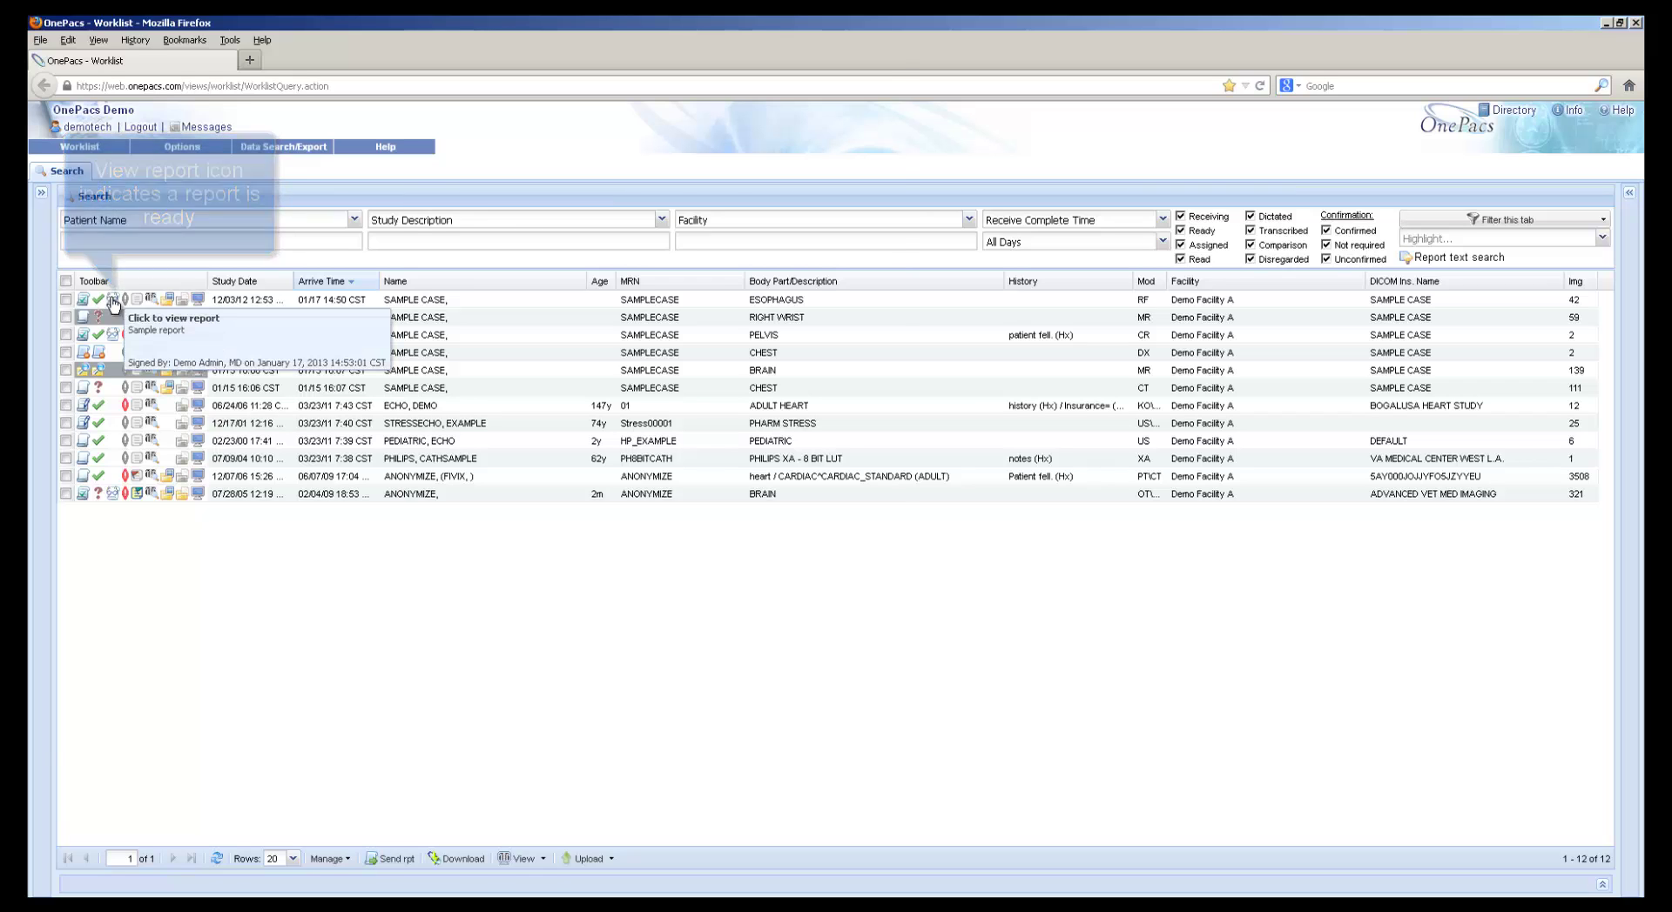
pyautogui.click(113, 301)
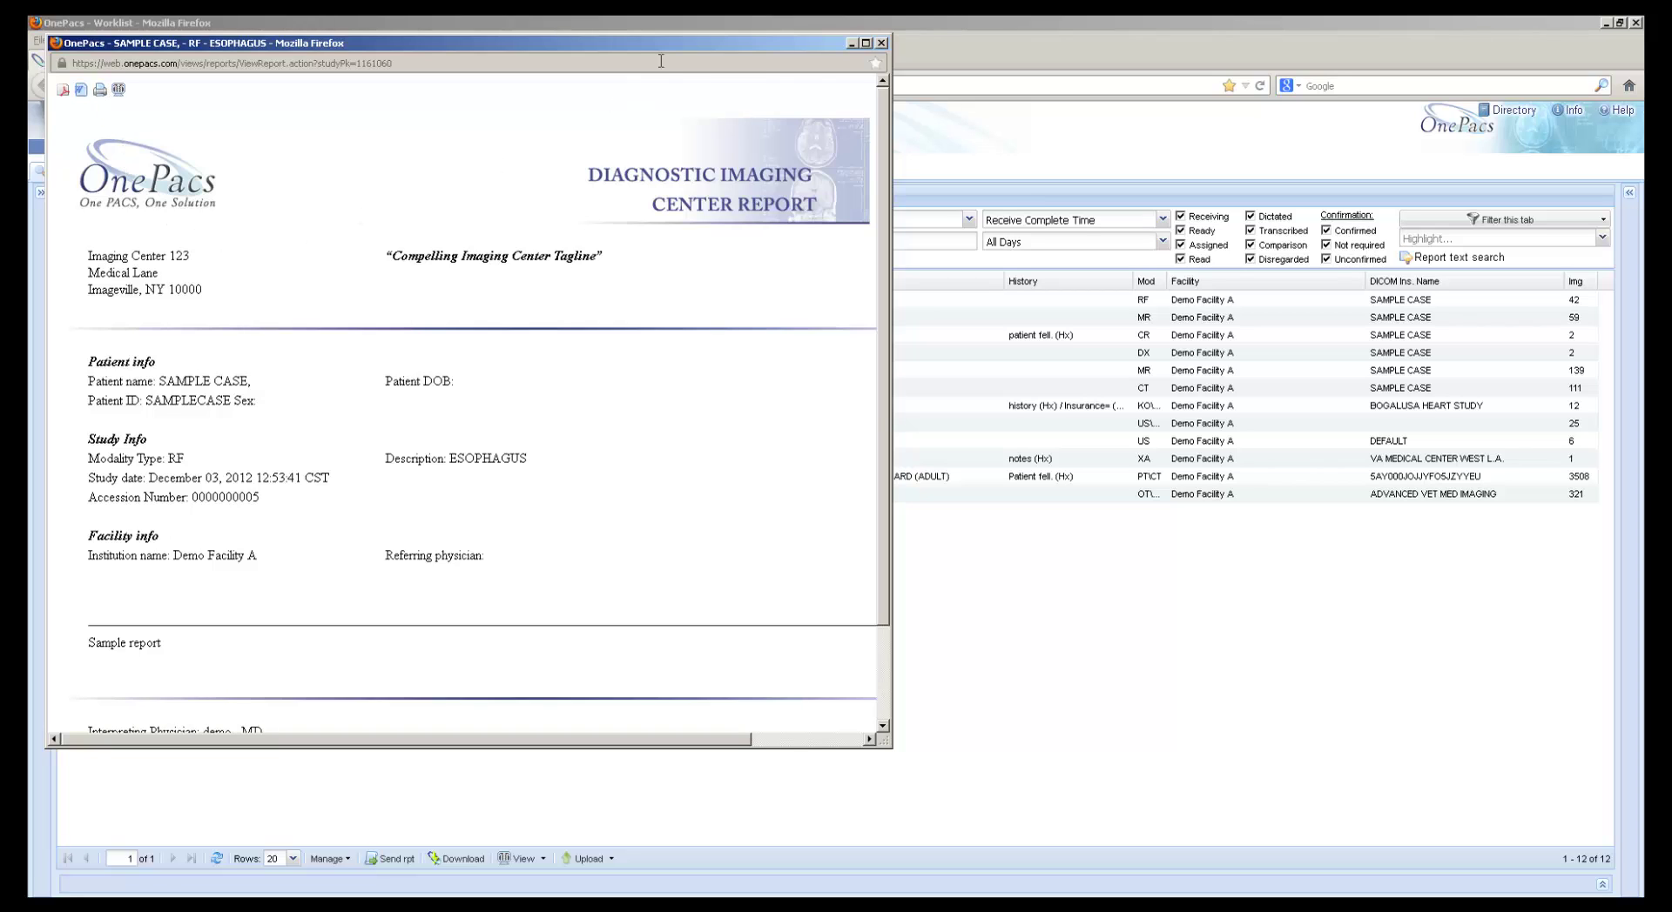
pyautogui.click(881, 42)
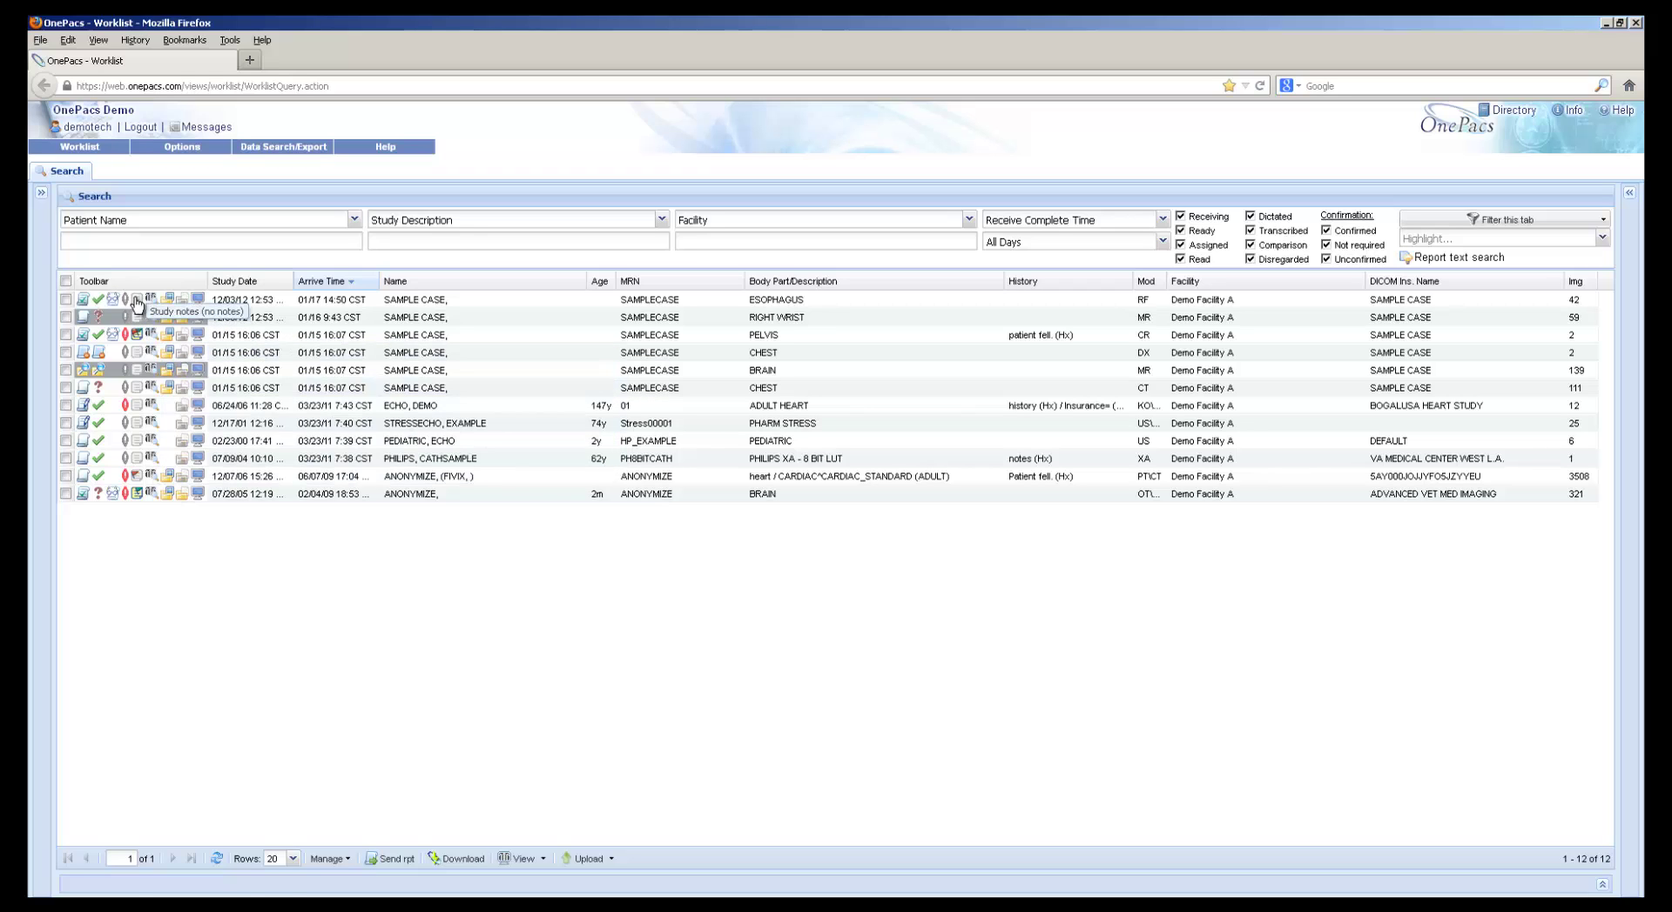
# Red-flag the Esophagus study and save the note 'a study related note.' in the notes manager
pyautogui.click(130, 320)
pyautogui.moveTo(137, 303)
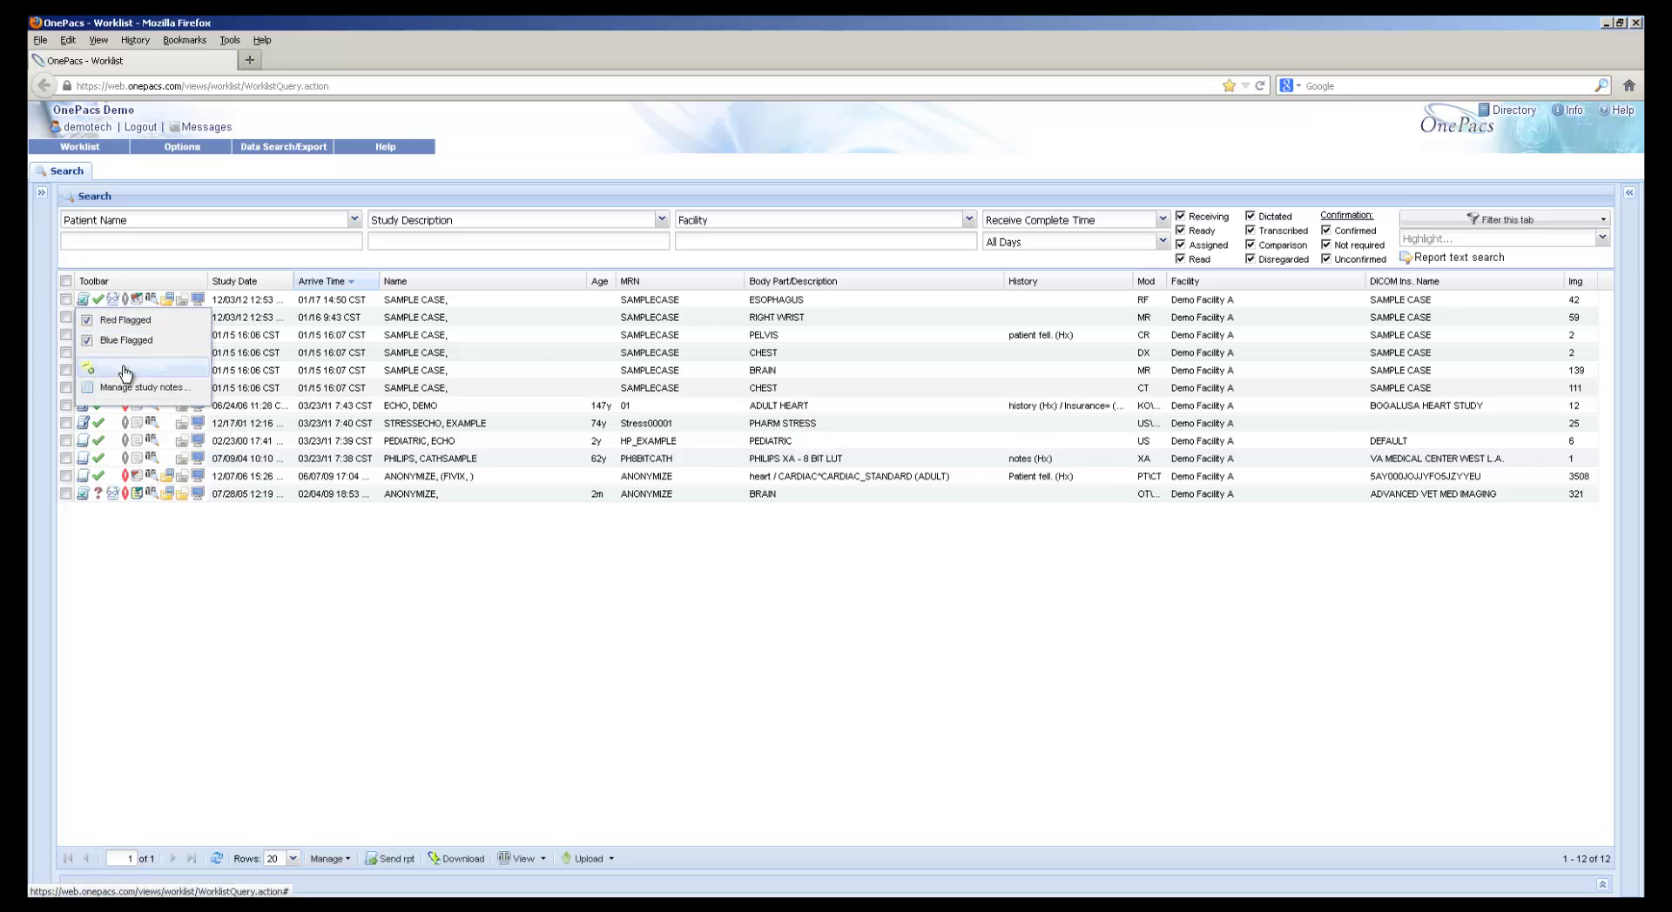
pyautogui.click(123, 367)
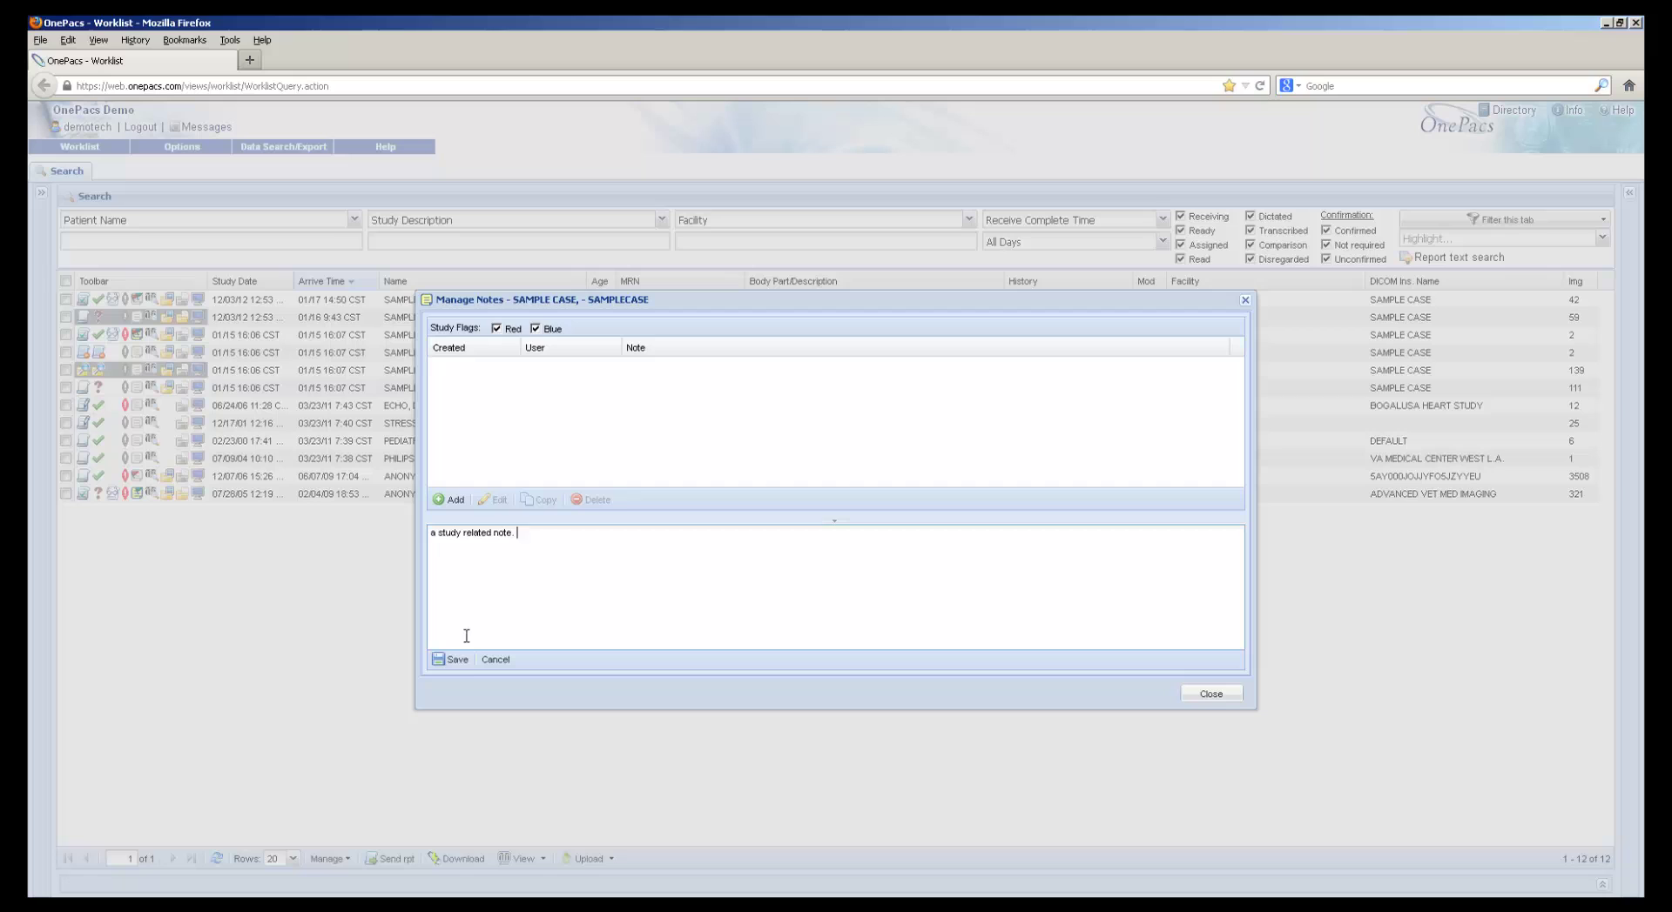
pyautogui.click(452, 662)
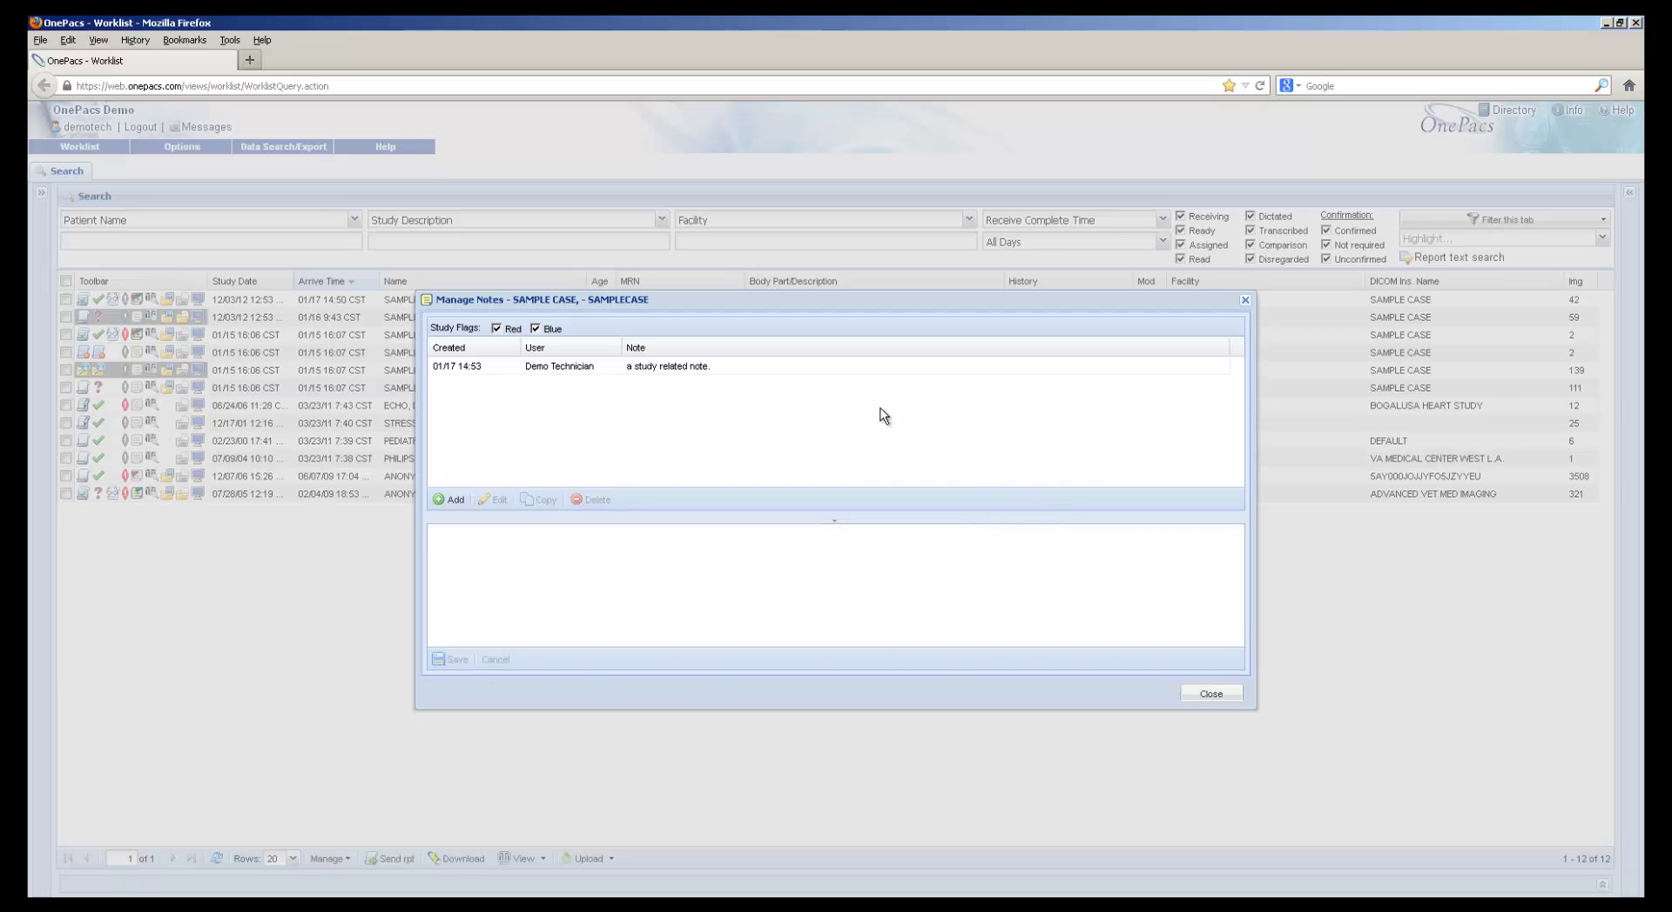
pyautogui.click(802, 370)
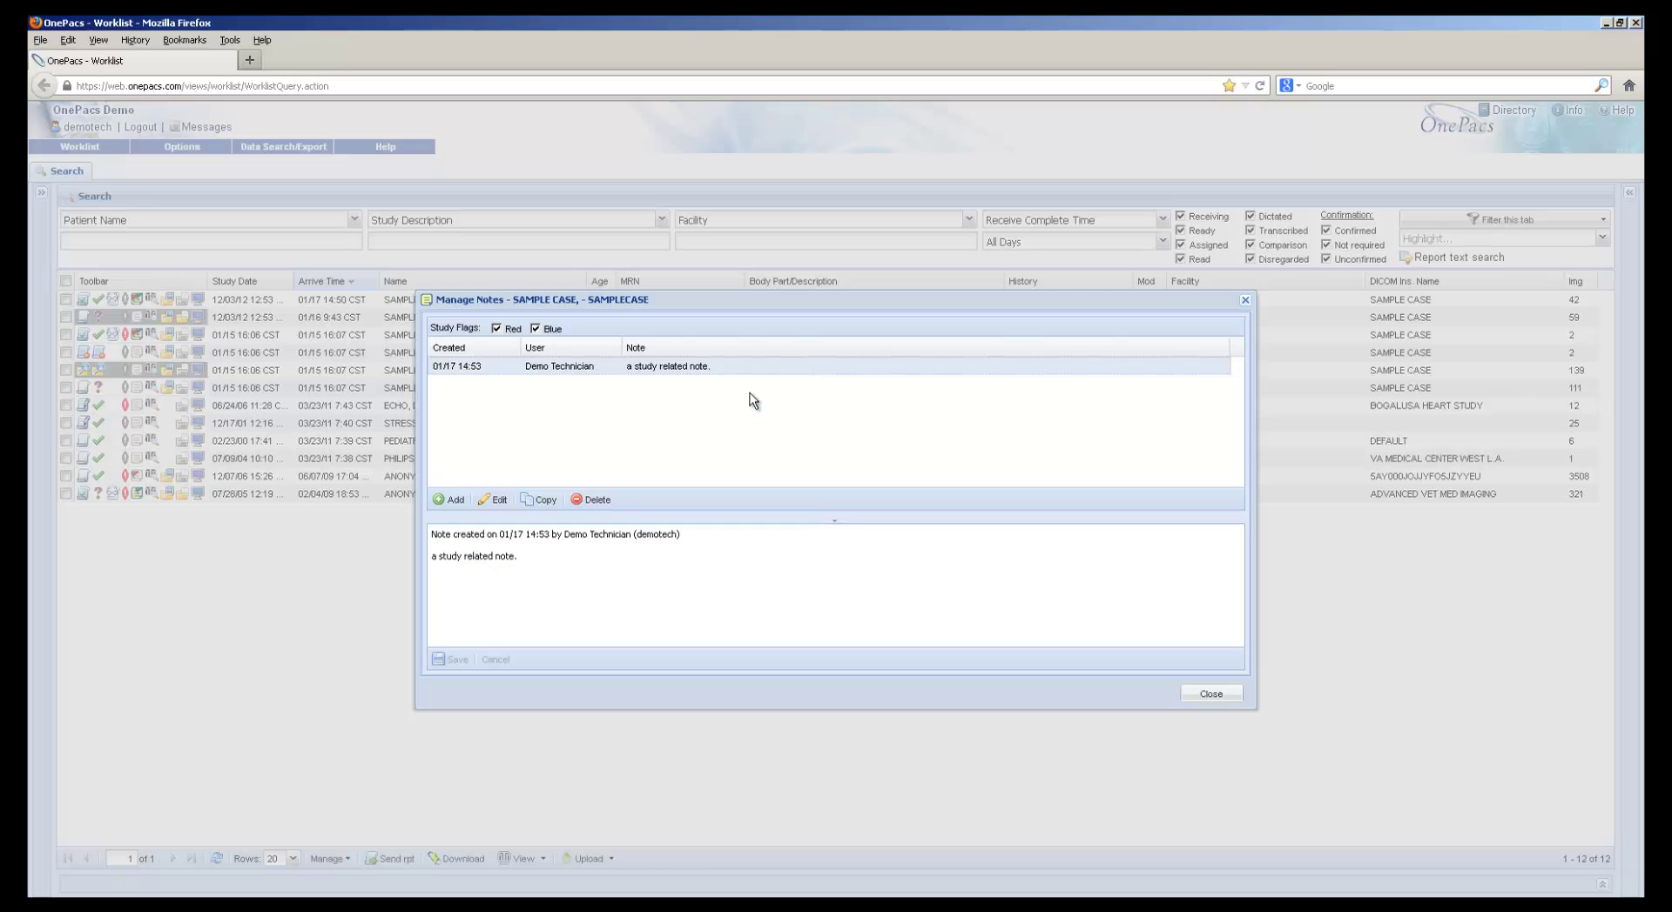
pyautogui.click(1209, 694)
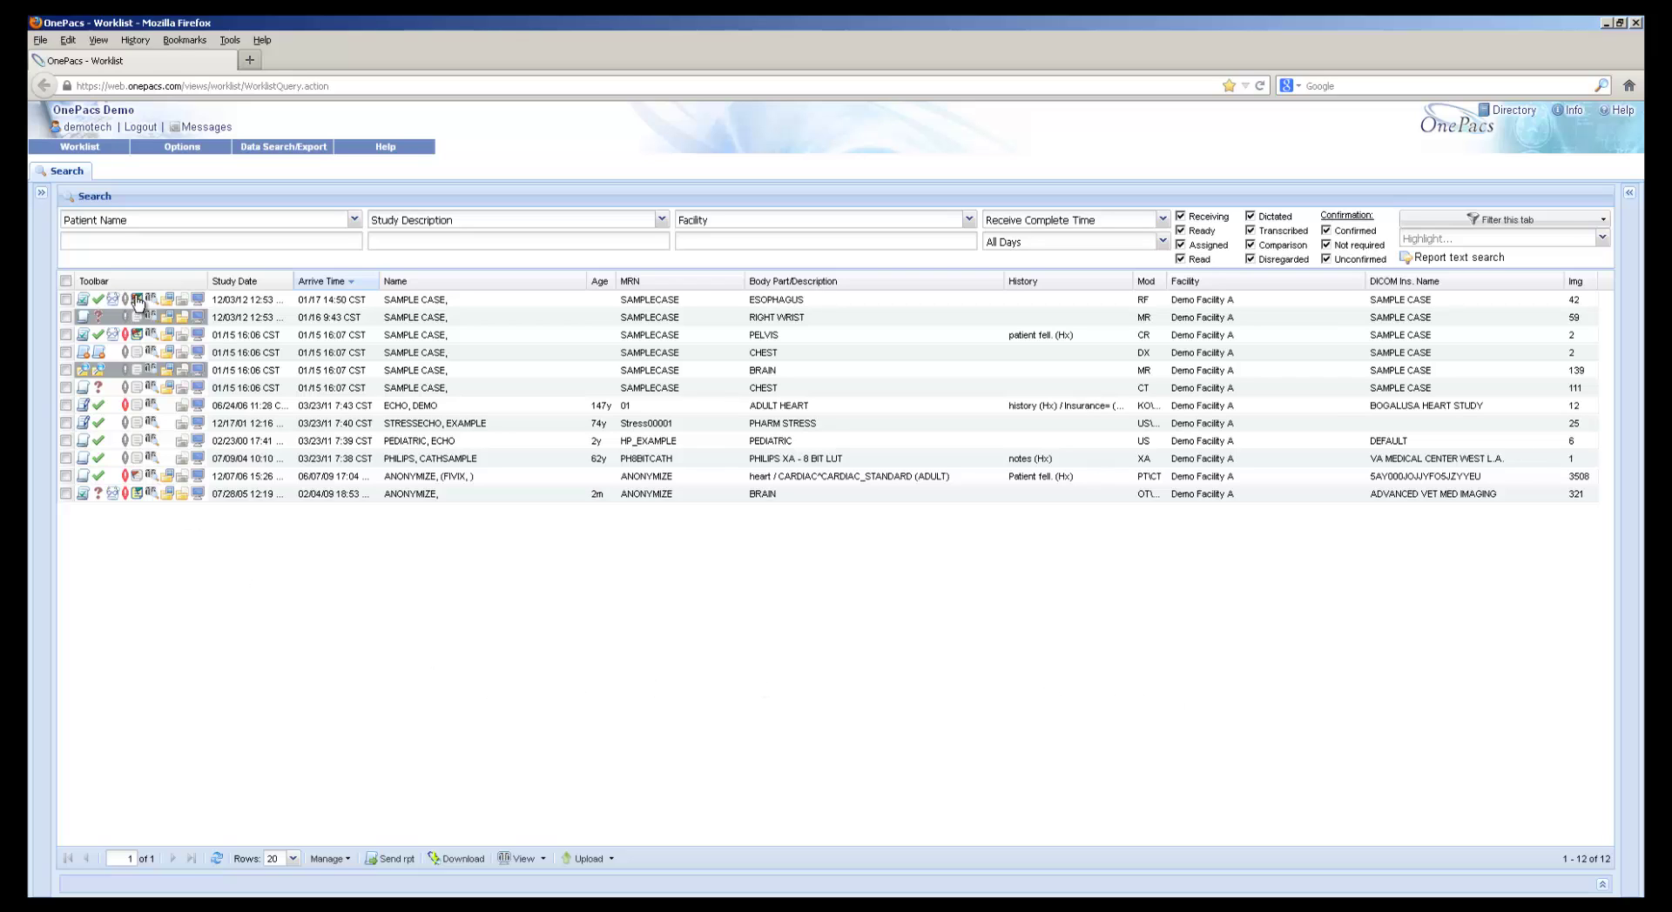
pyautogui.moveTo(137, 302)
pyautogui.click(183, 317)
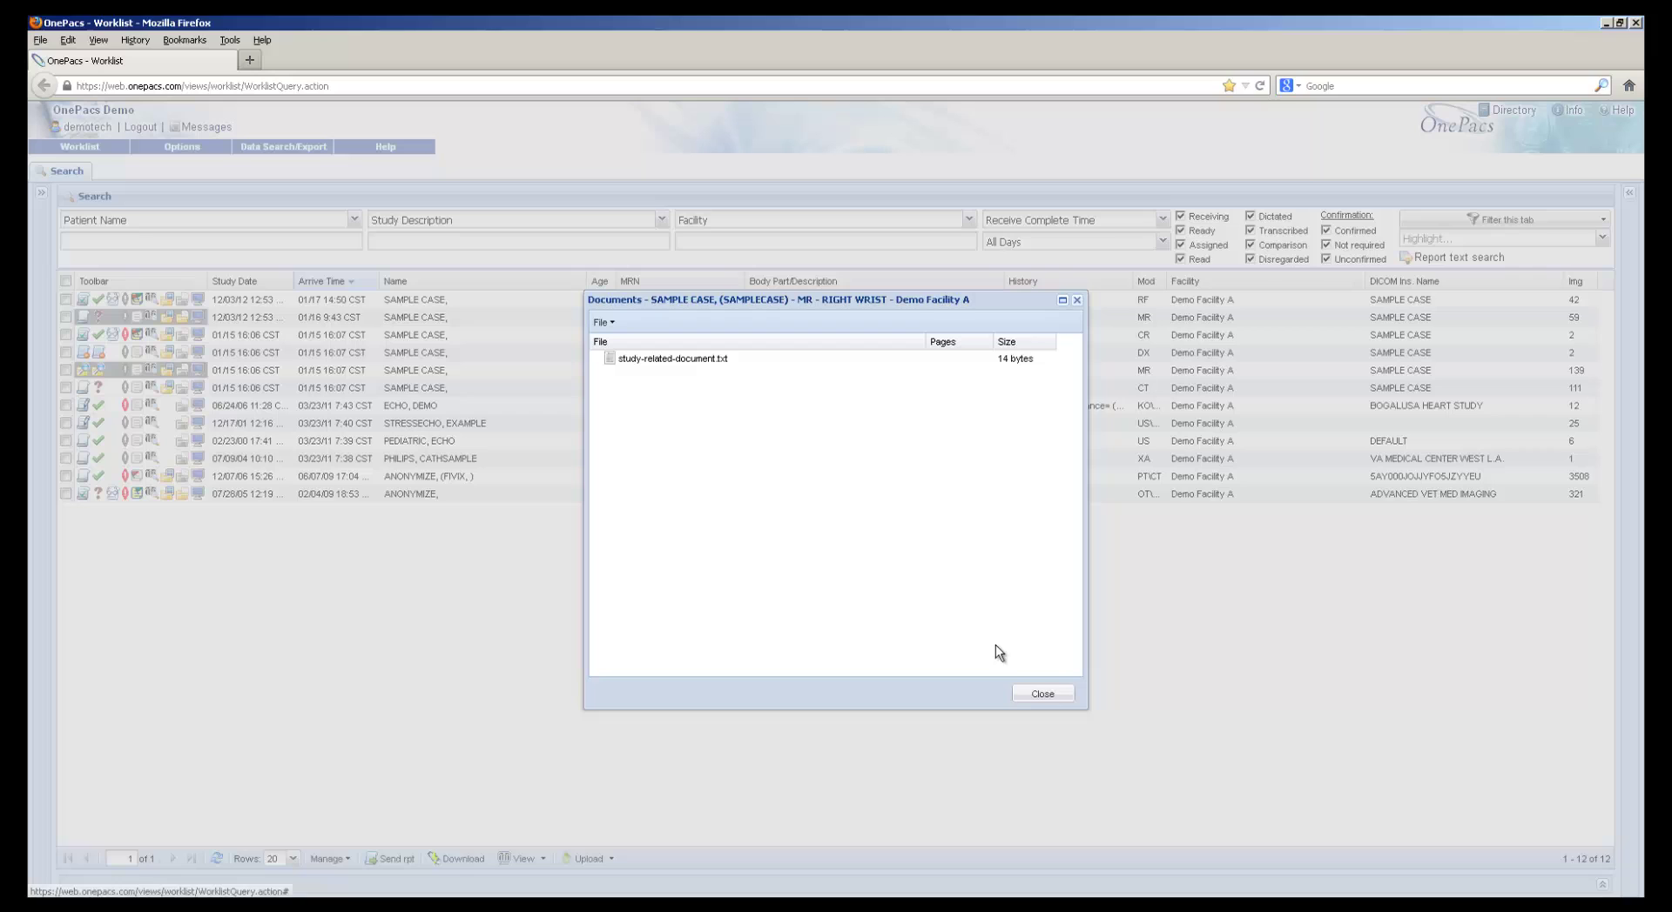
pyautogui.click(1056, 694)
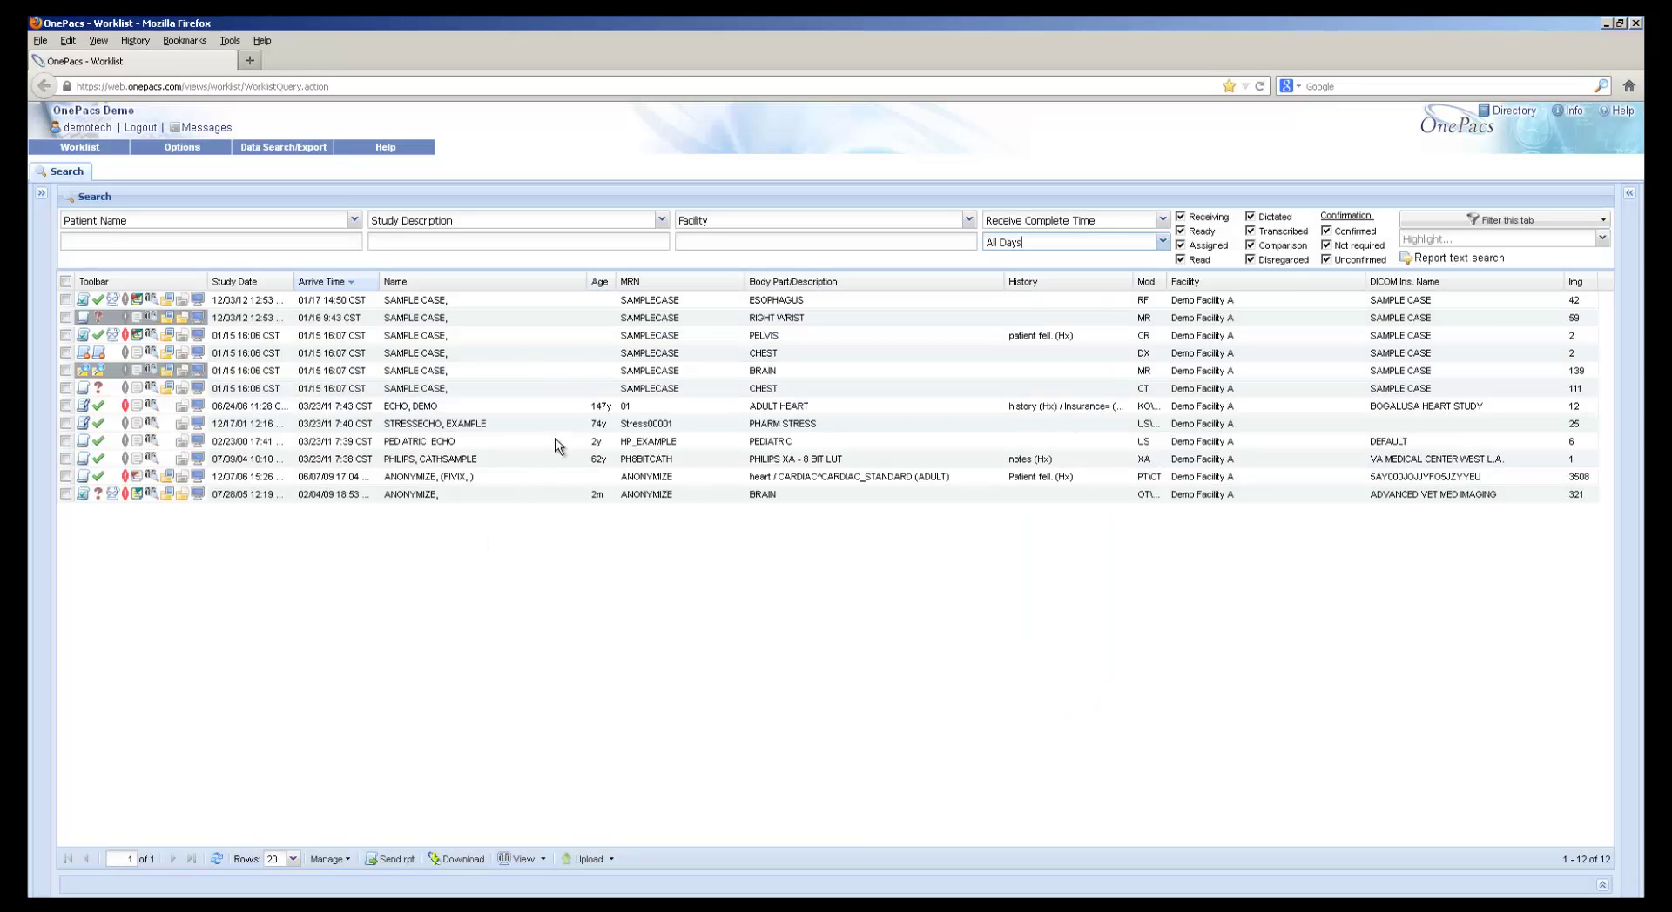
pyautogui.click(1513, 112)
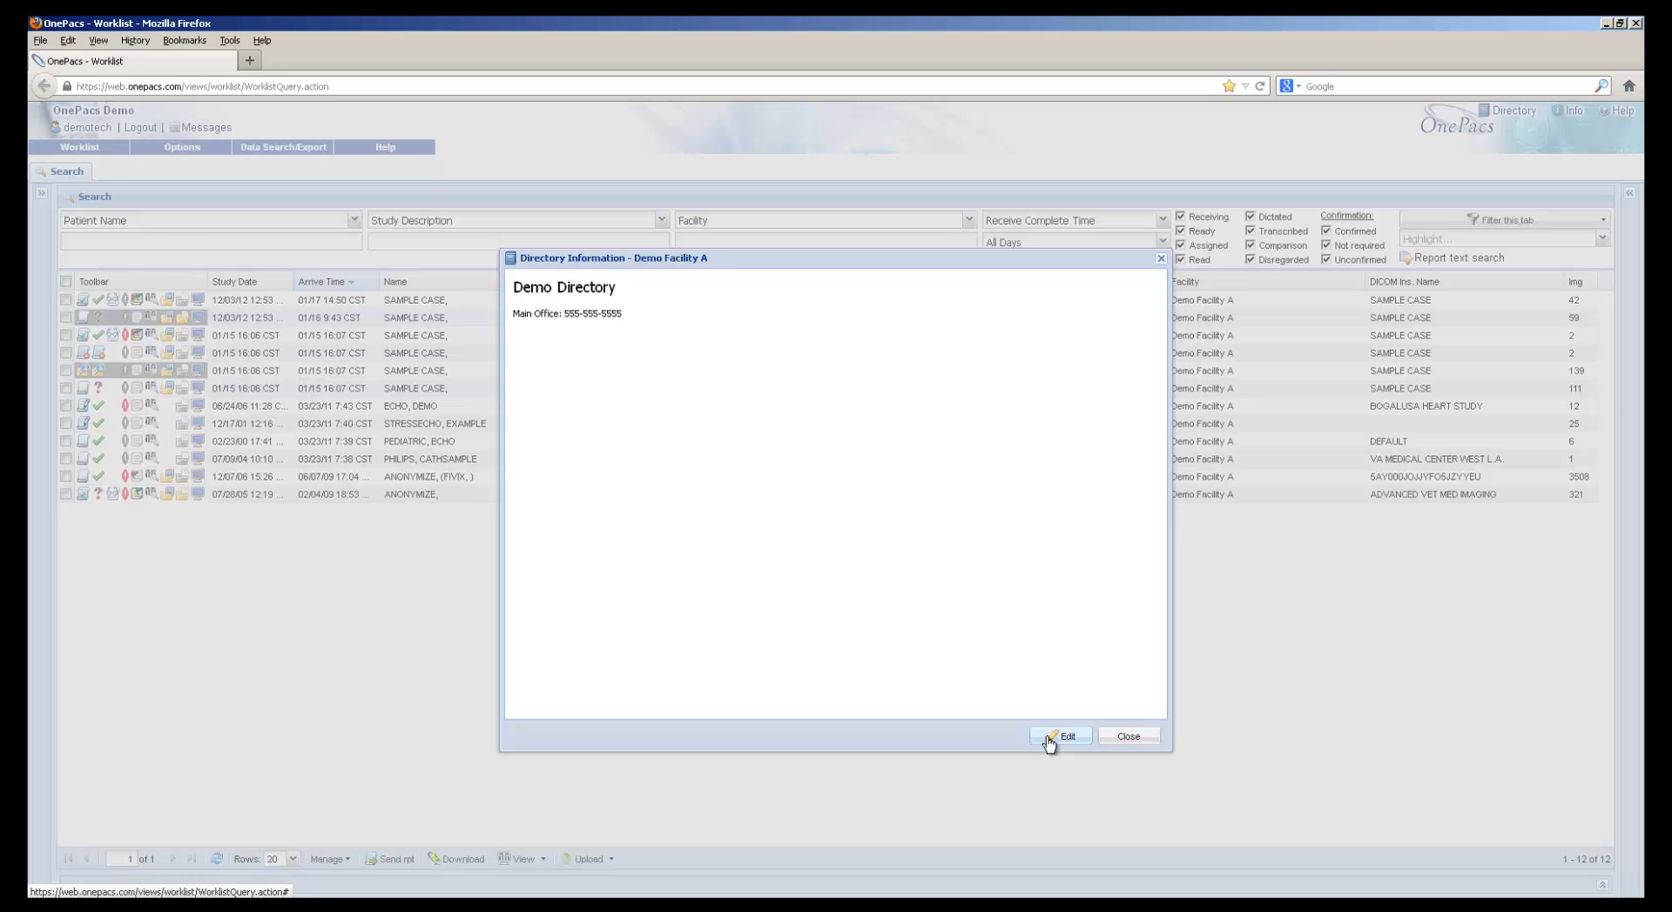
pyautogui.click(1128, 737)
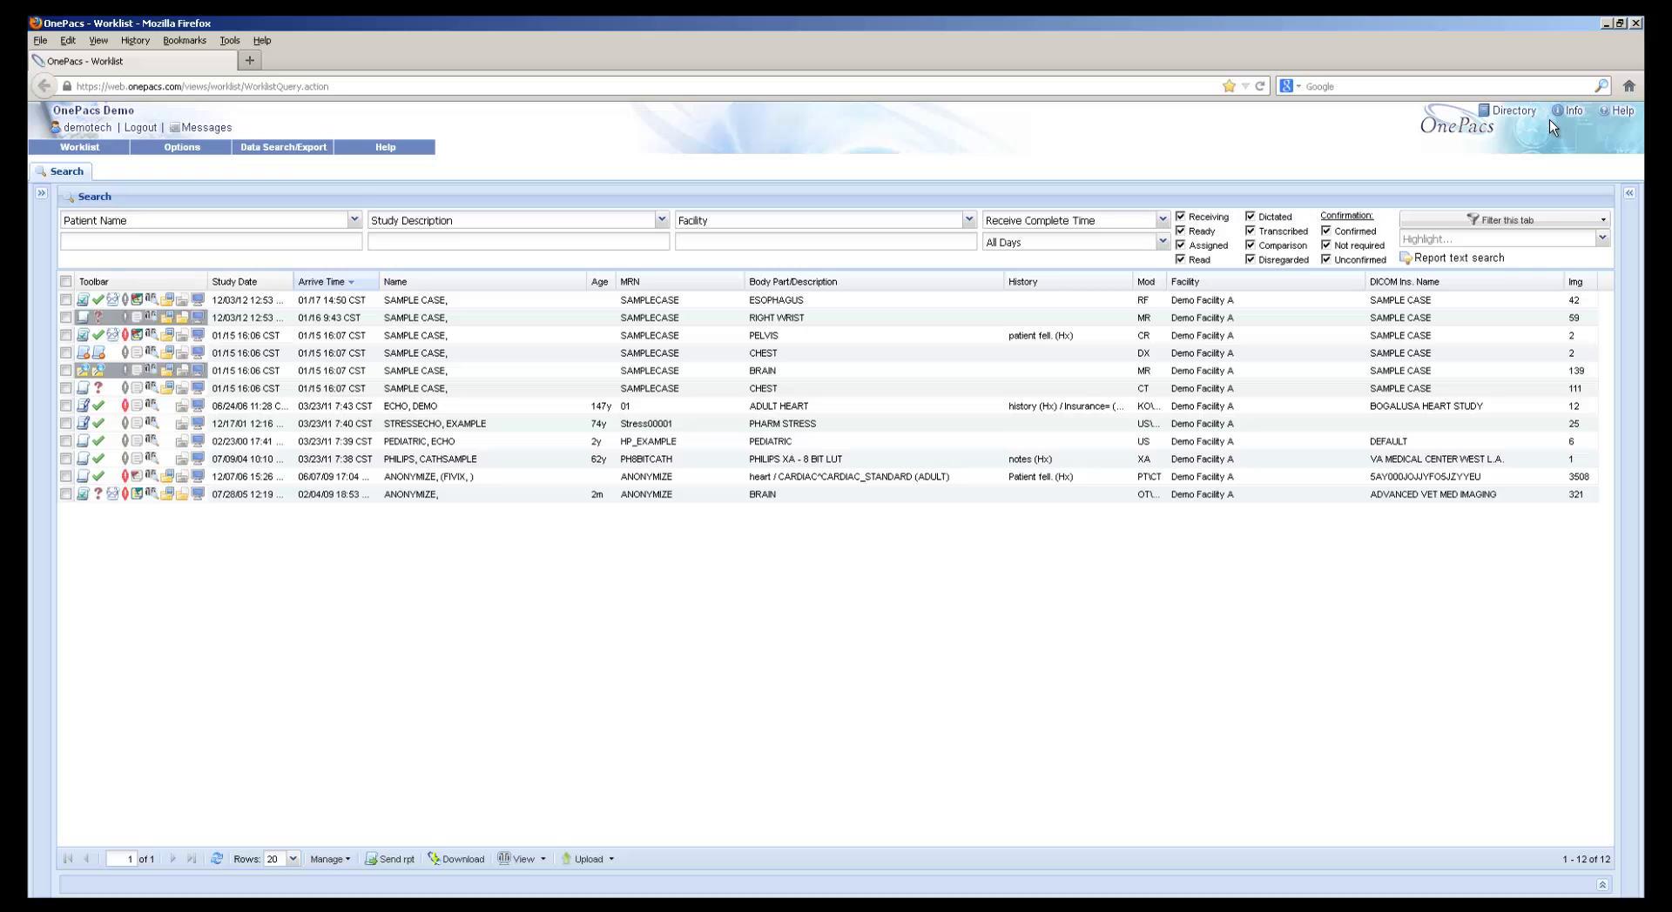
pyautogui.click(1572, 121)
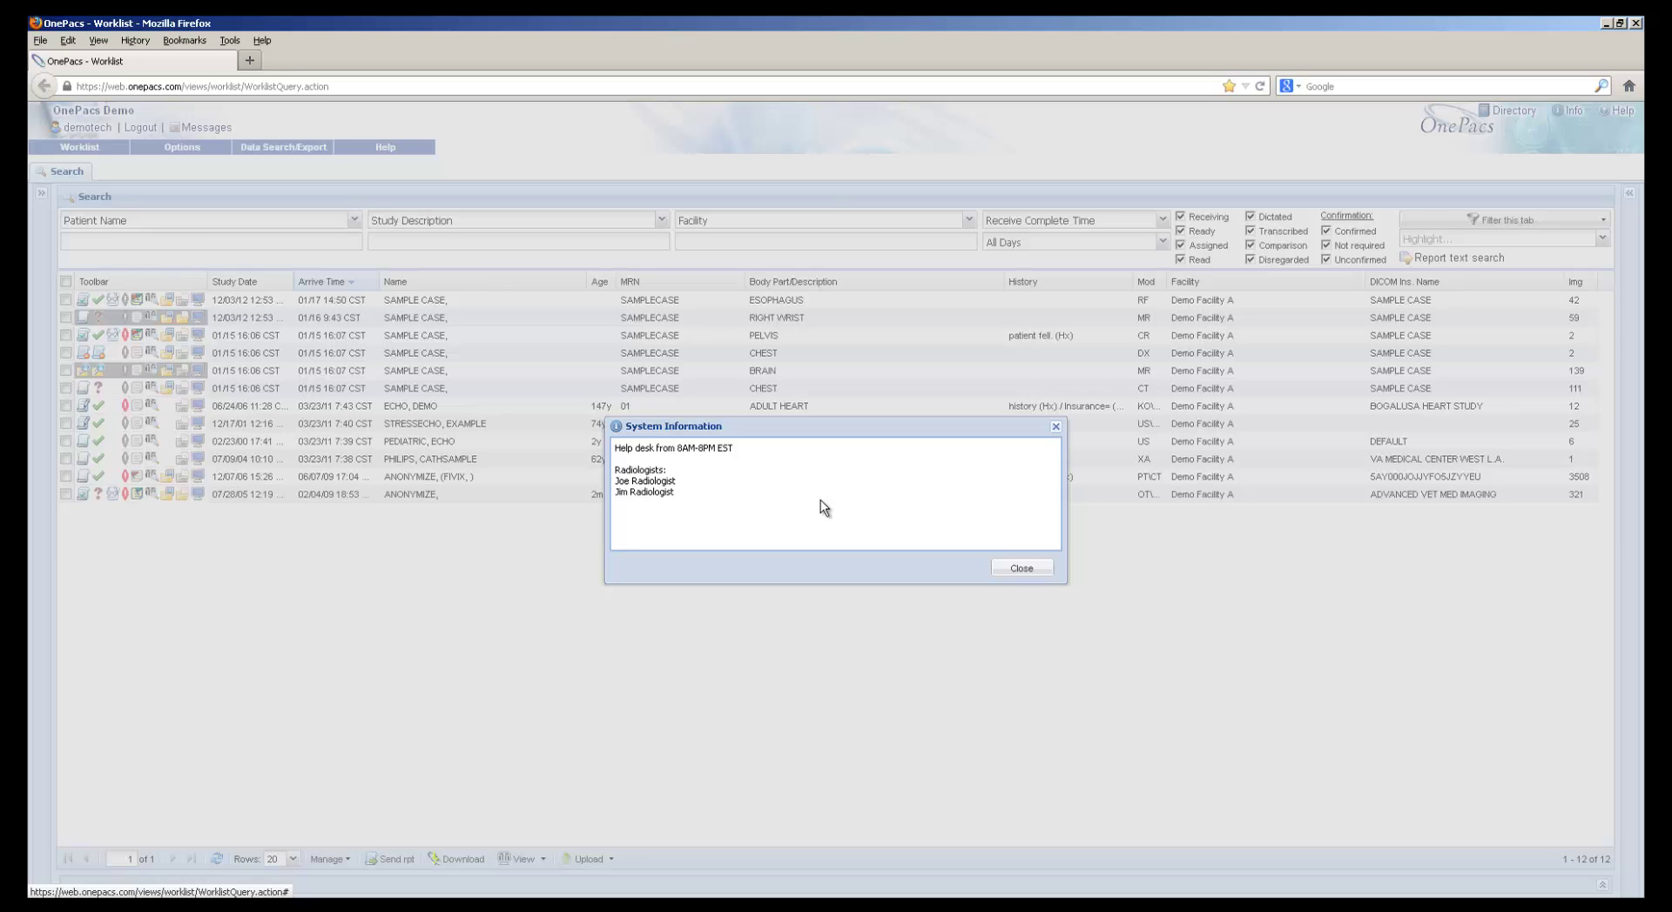
pyautogui.click(1023, 567)
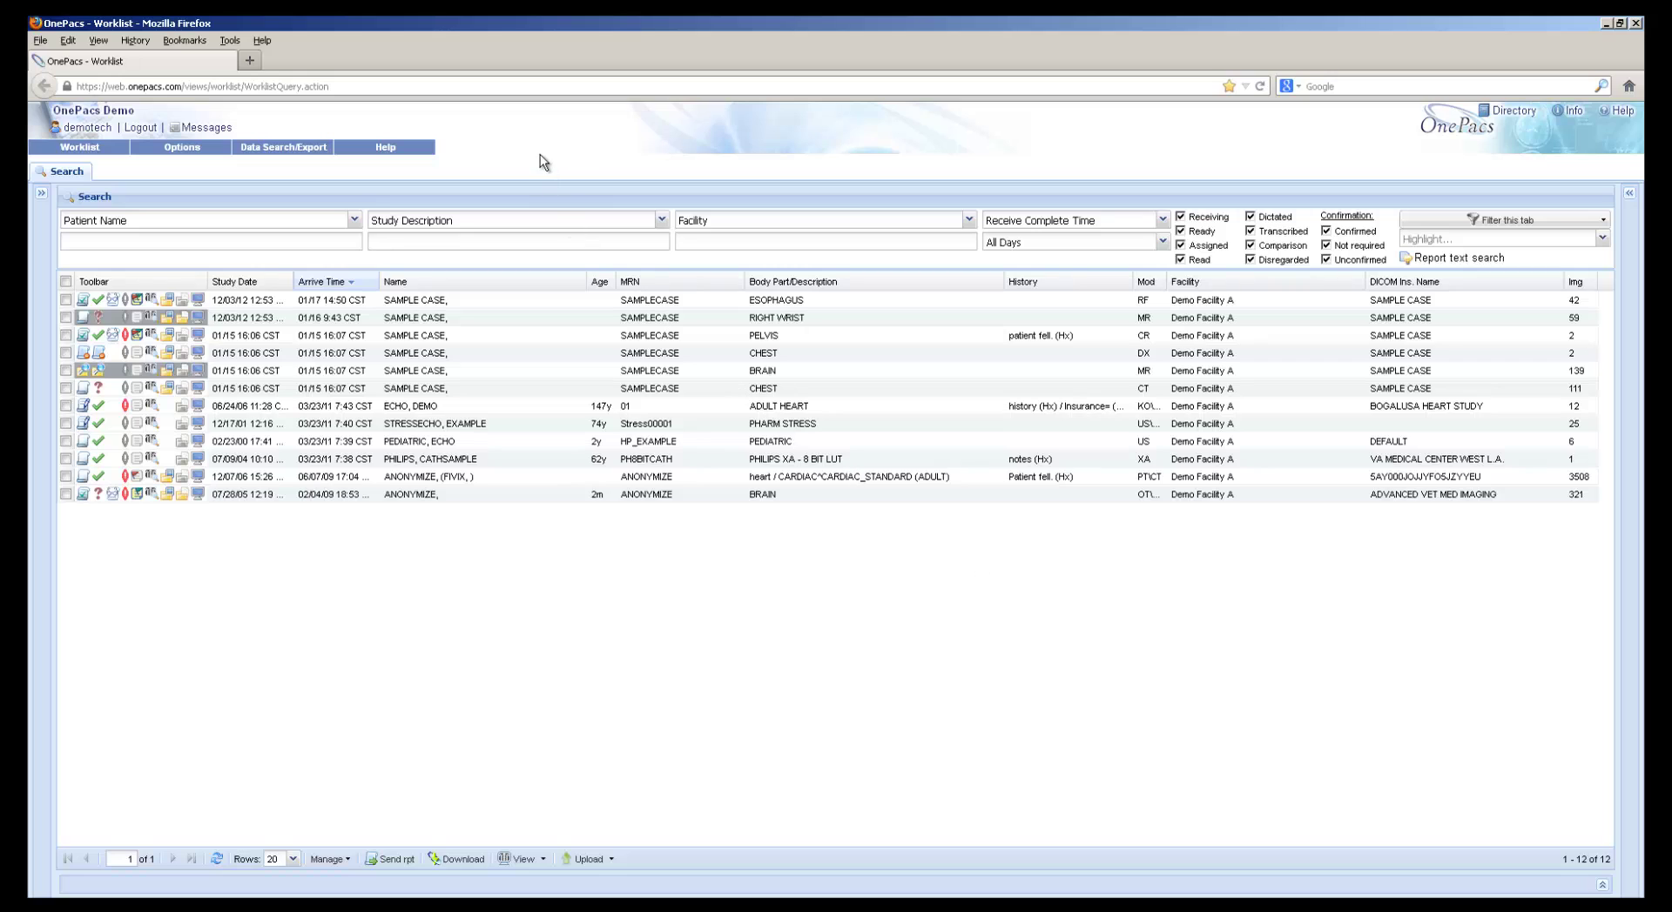
# Send a message with subject and body 'demo message' to the technician's own account, then close Messages
pyautogui.click(202, 129)
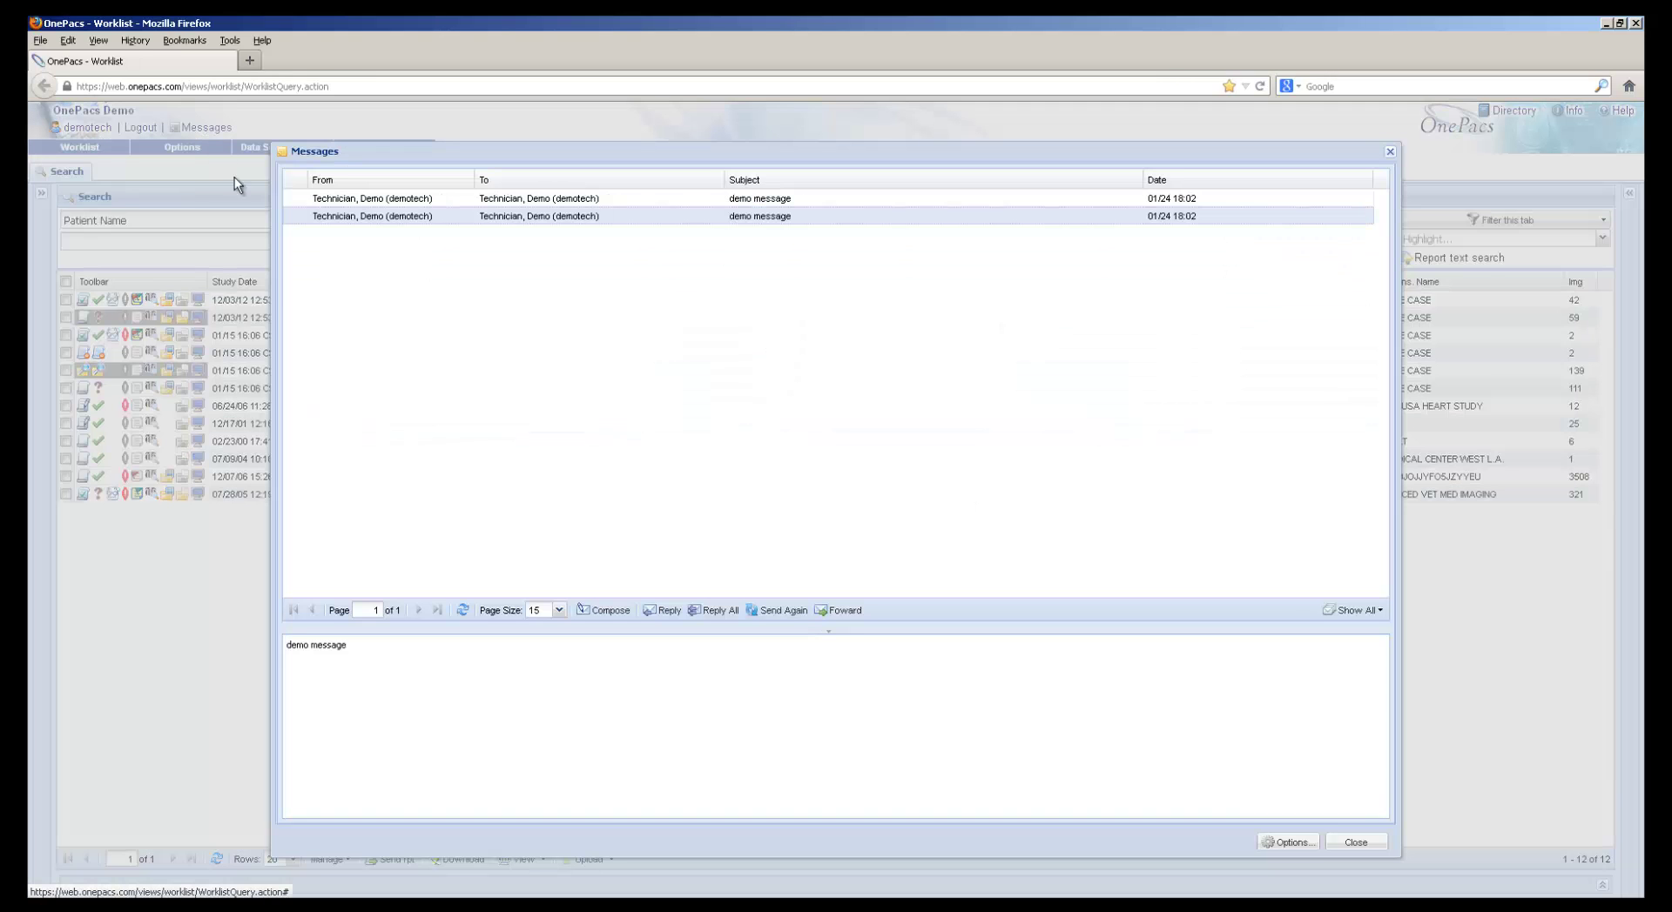
pyautogui.click(607, 618)
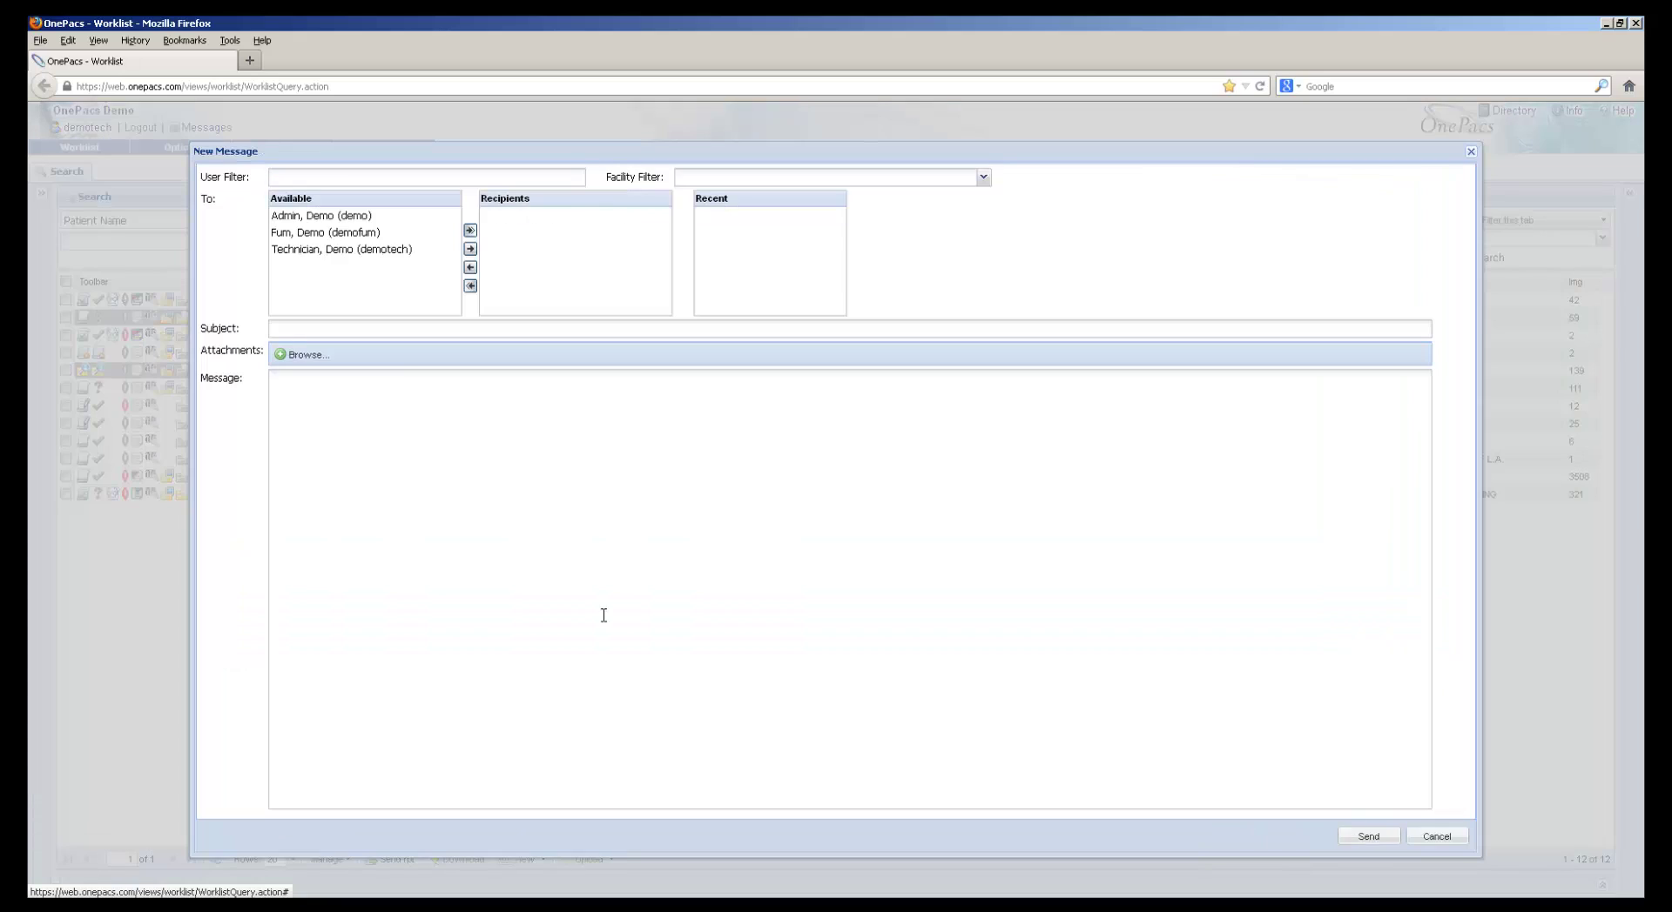
pyautogui.doubleClick(339, 251)
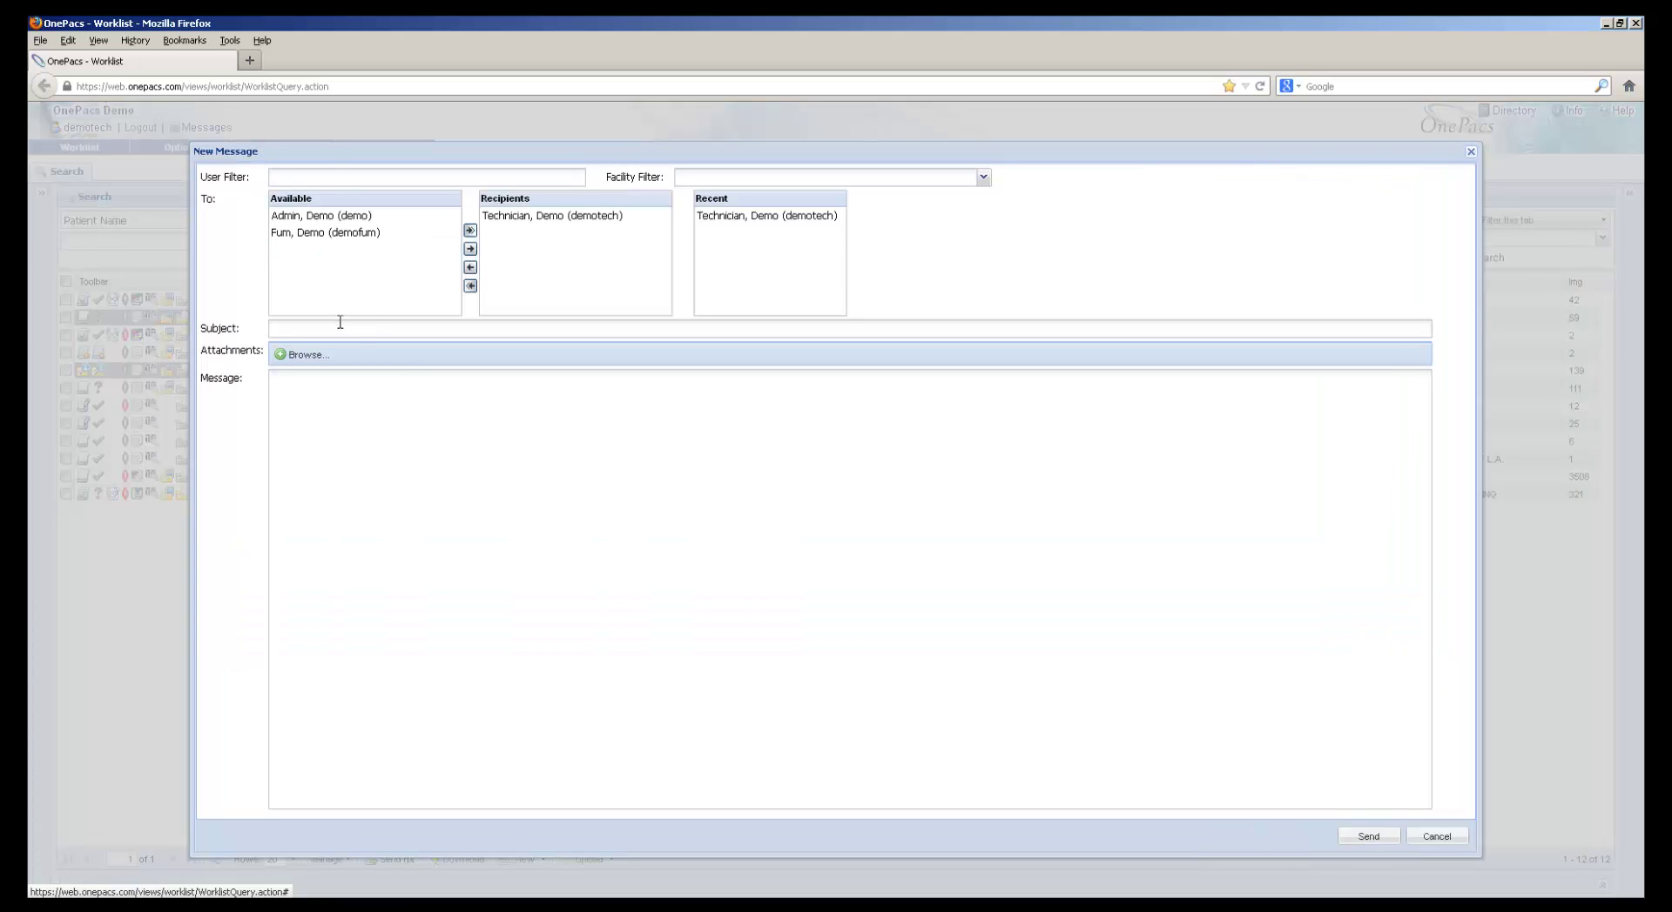
pyautogui.write('demo')
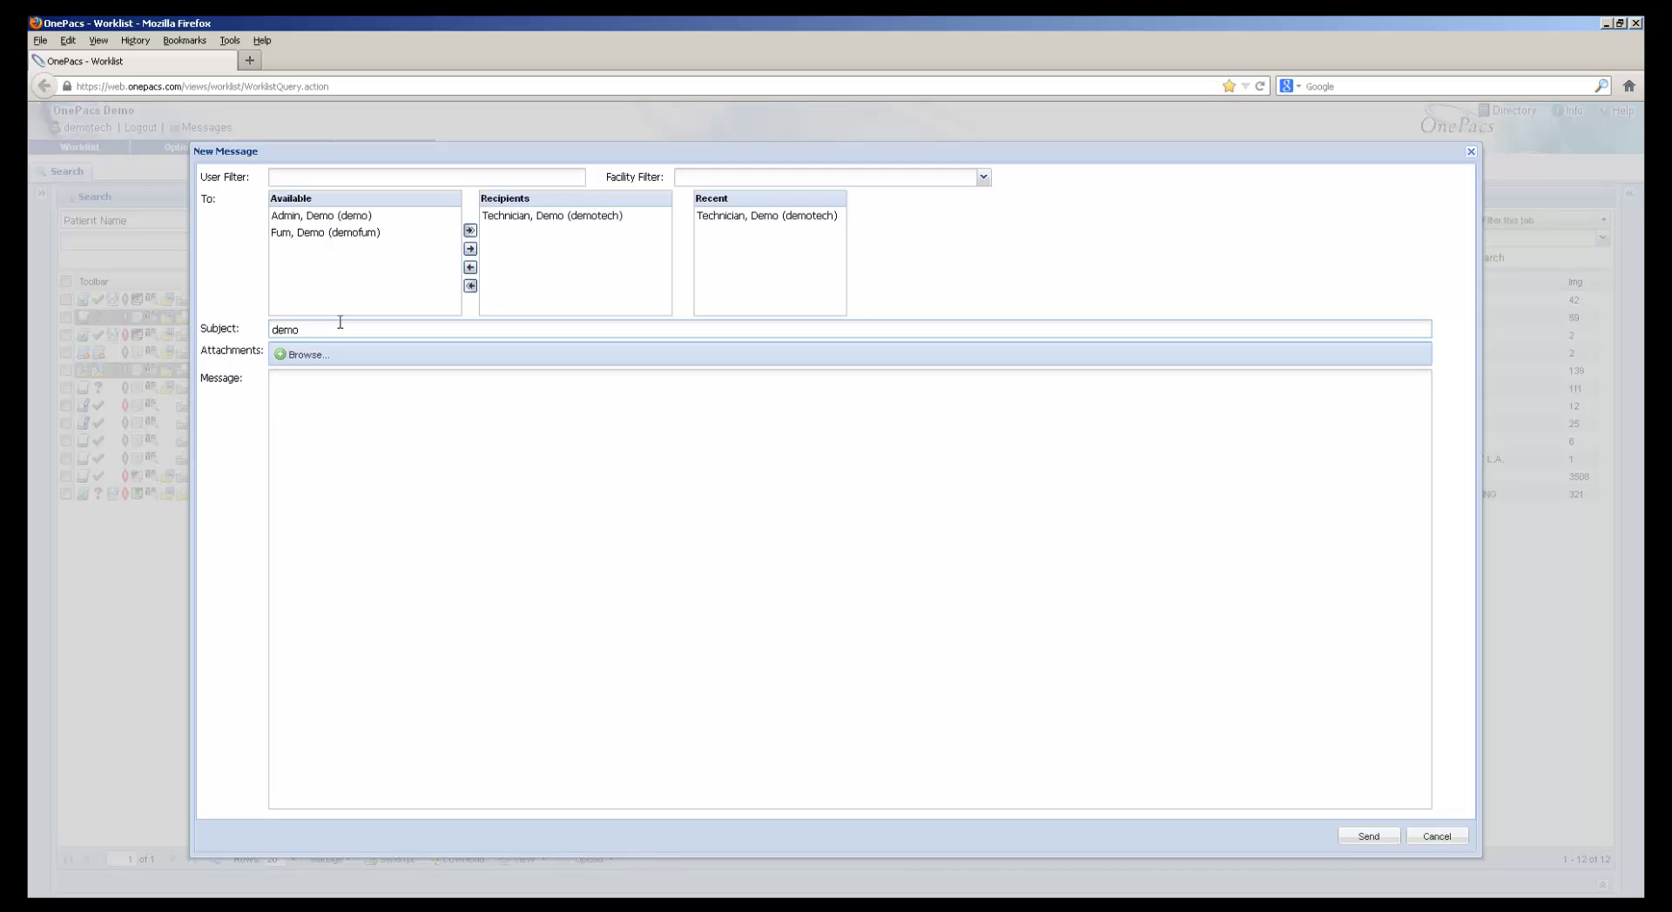
pyautogui.write(' messageemo message')
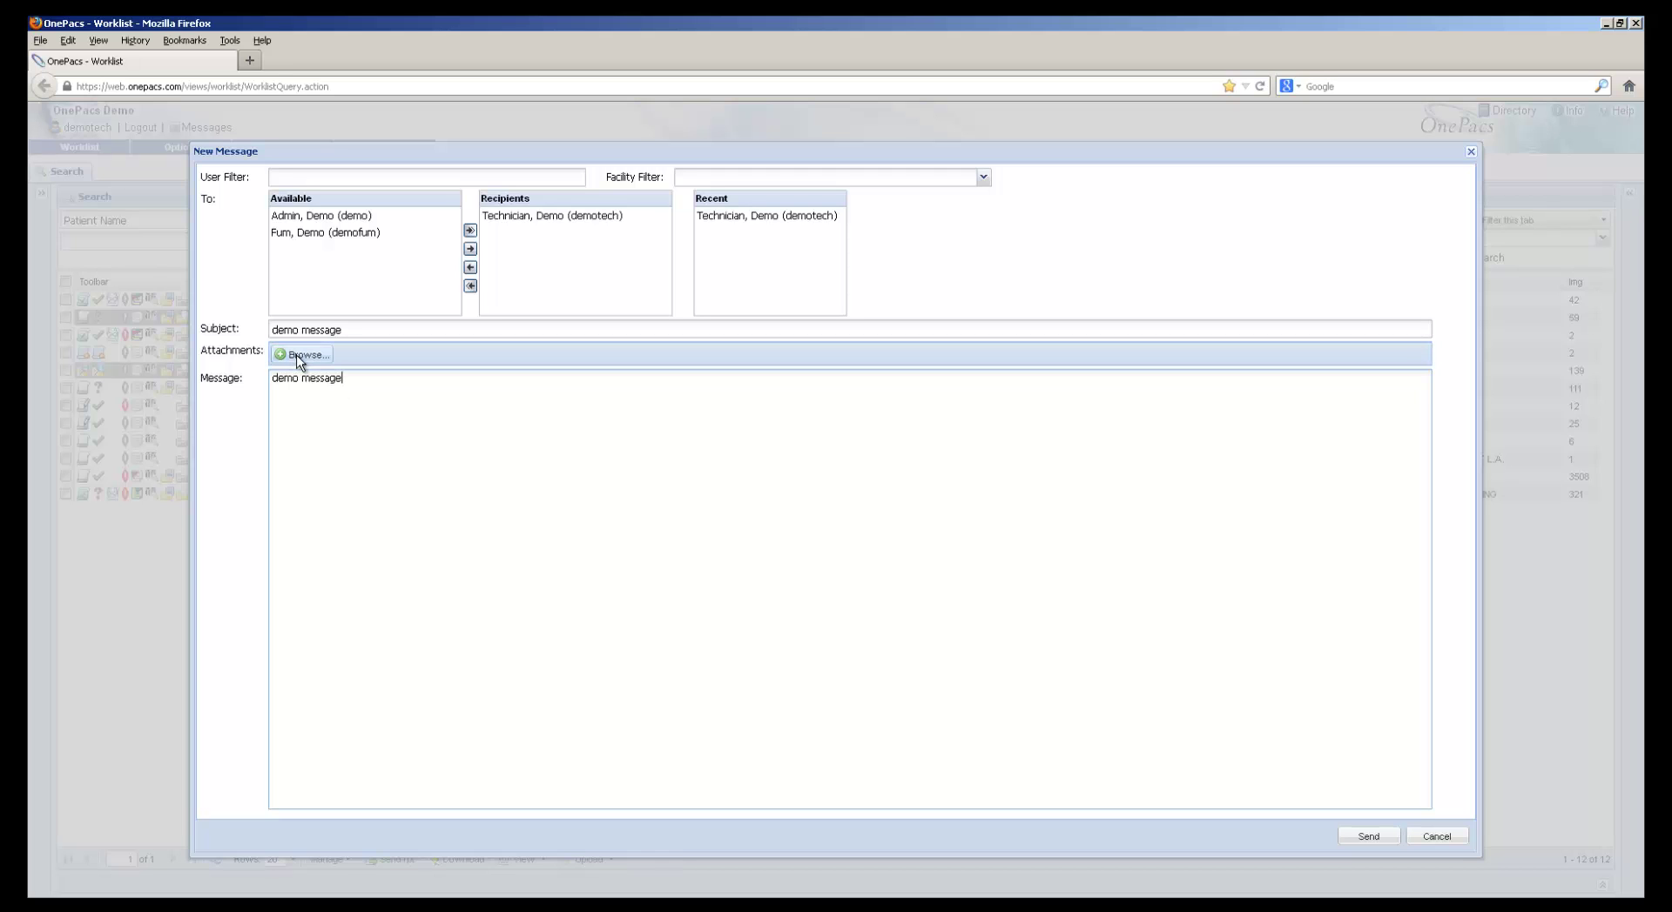
pyautogui.click(1368, 838)
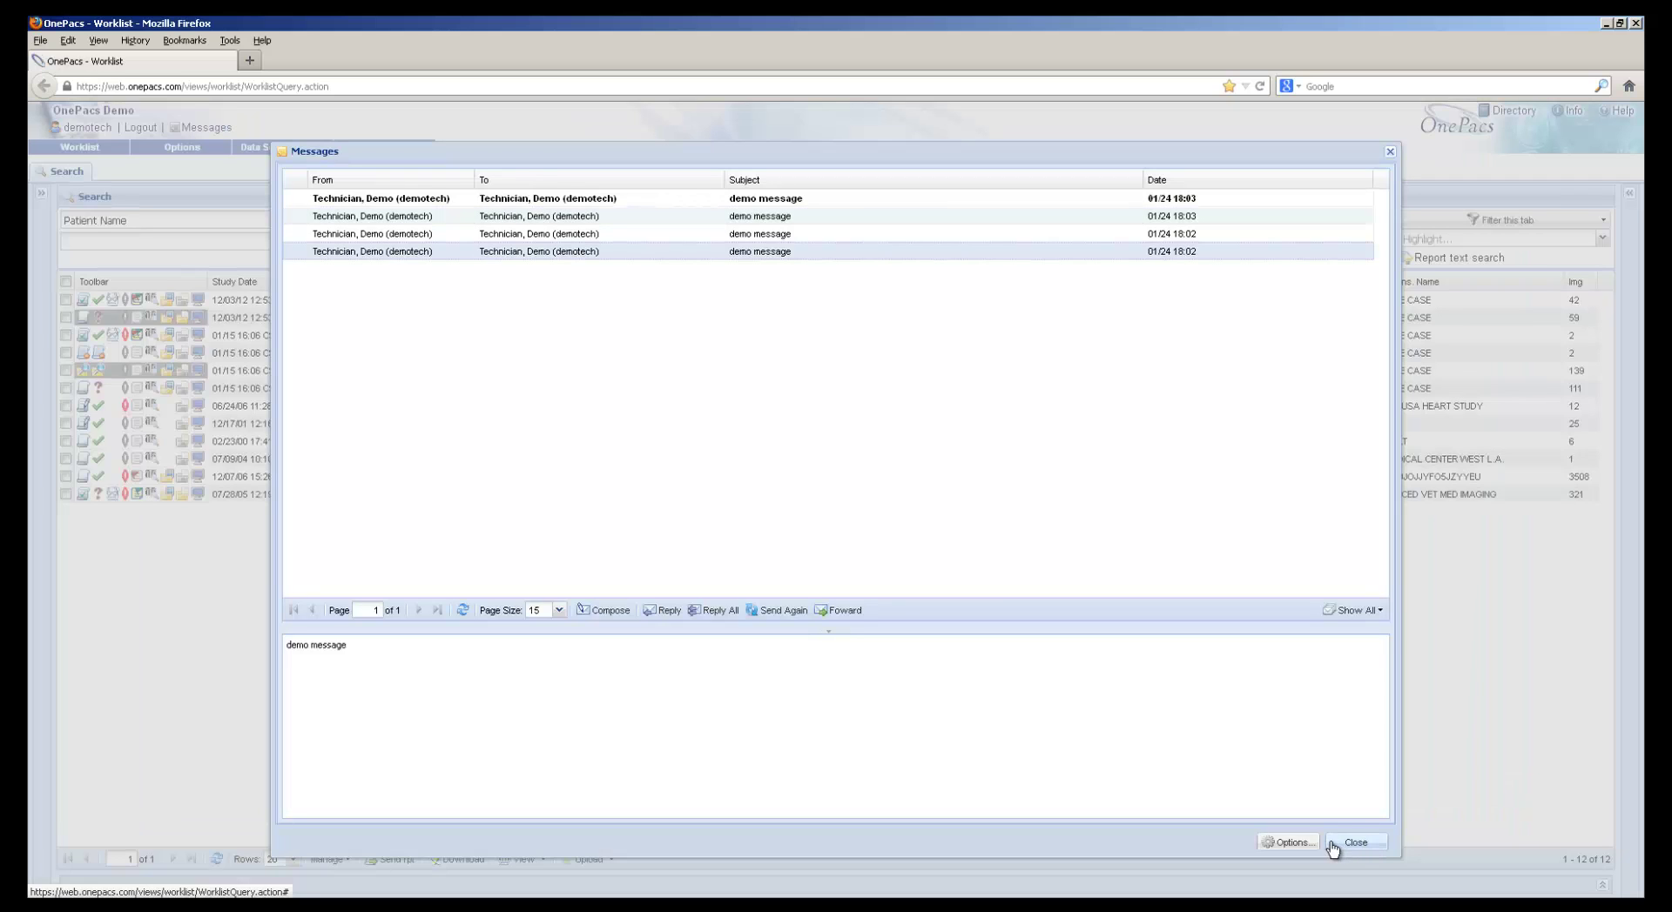
pyautogui.click(1332, 842)
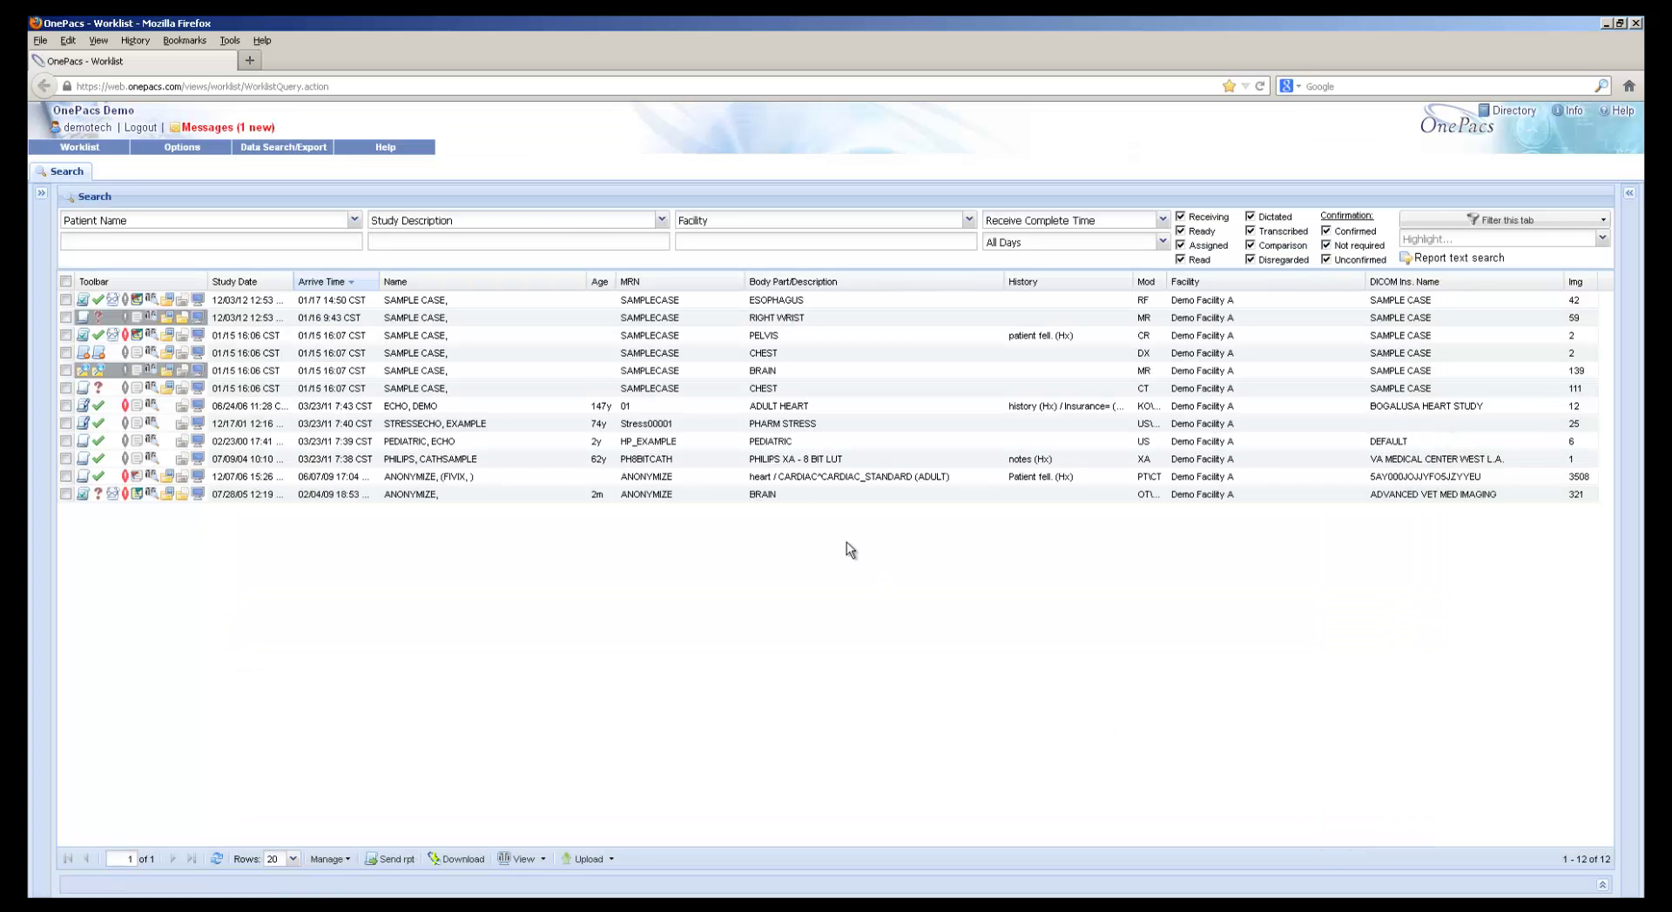
# Read the unread 'demo message' in the inbox, then close the inbox
pyautogui.click(240, 129)
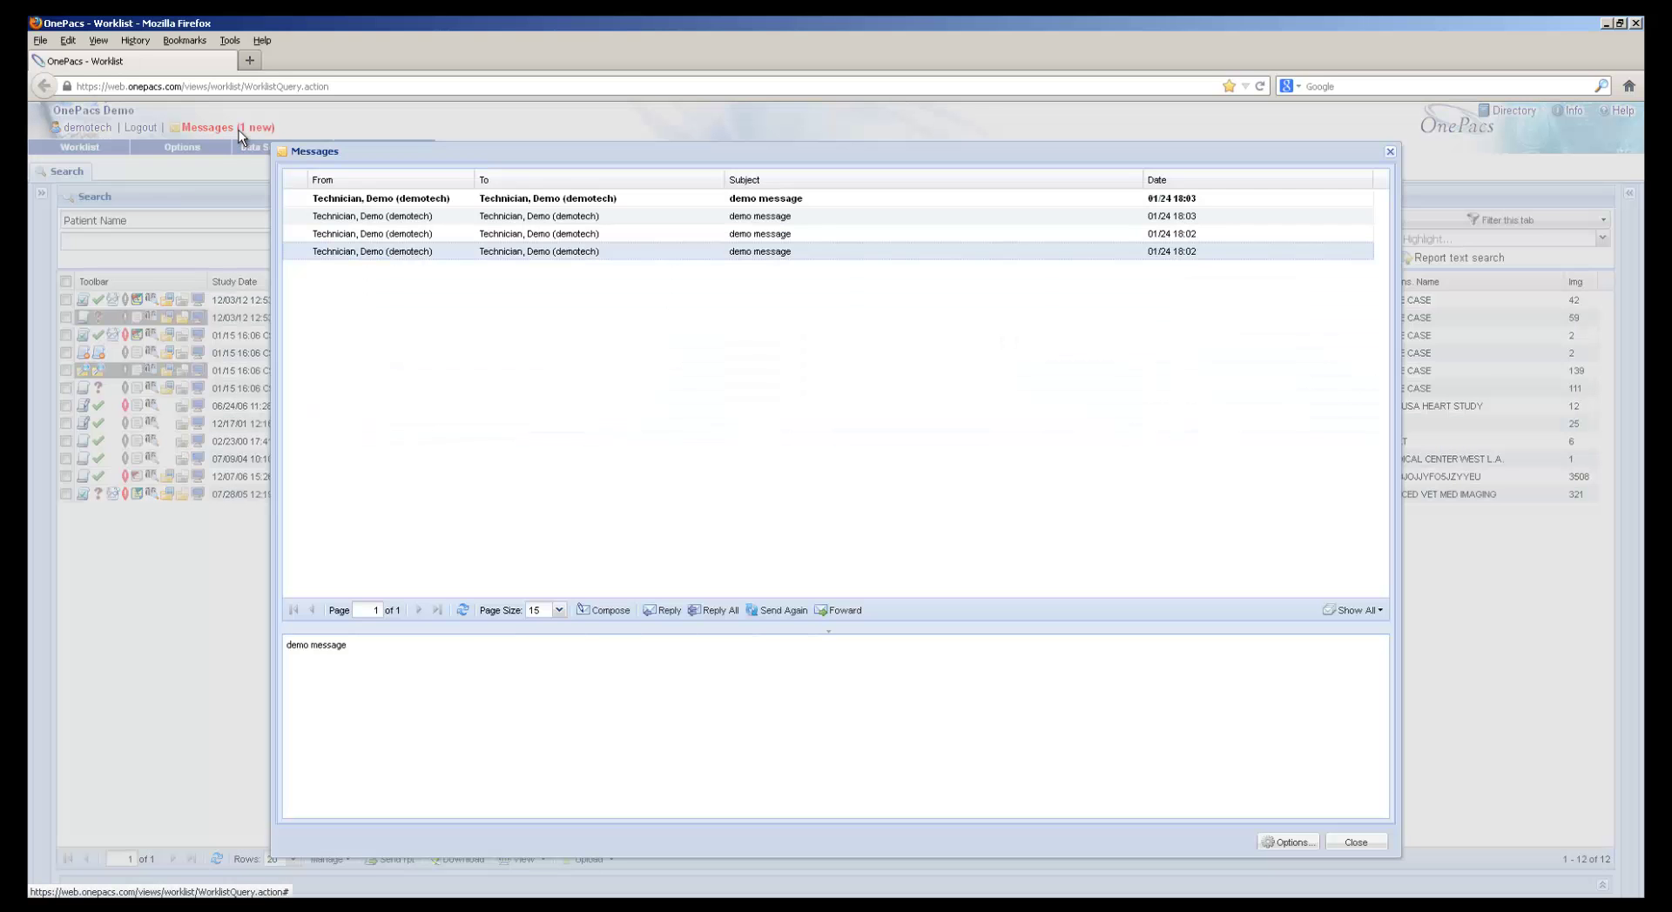
pyautogui.click(407, 202)
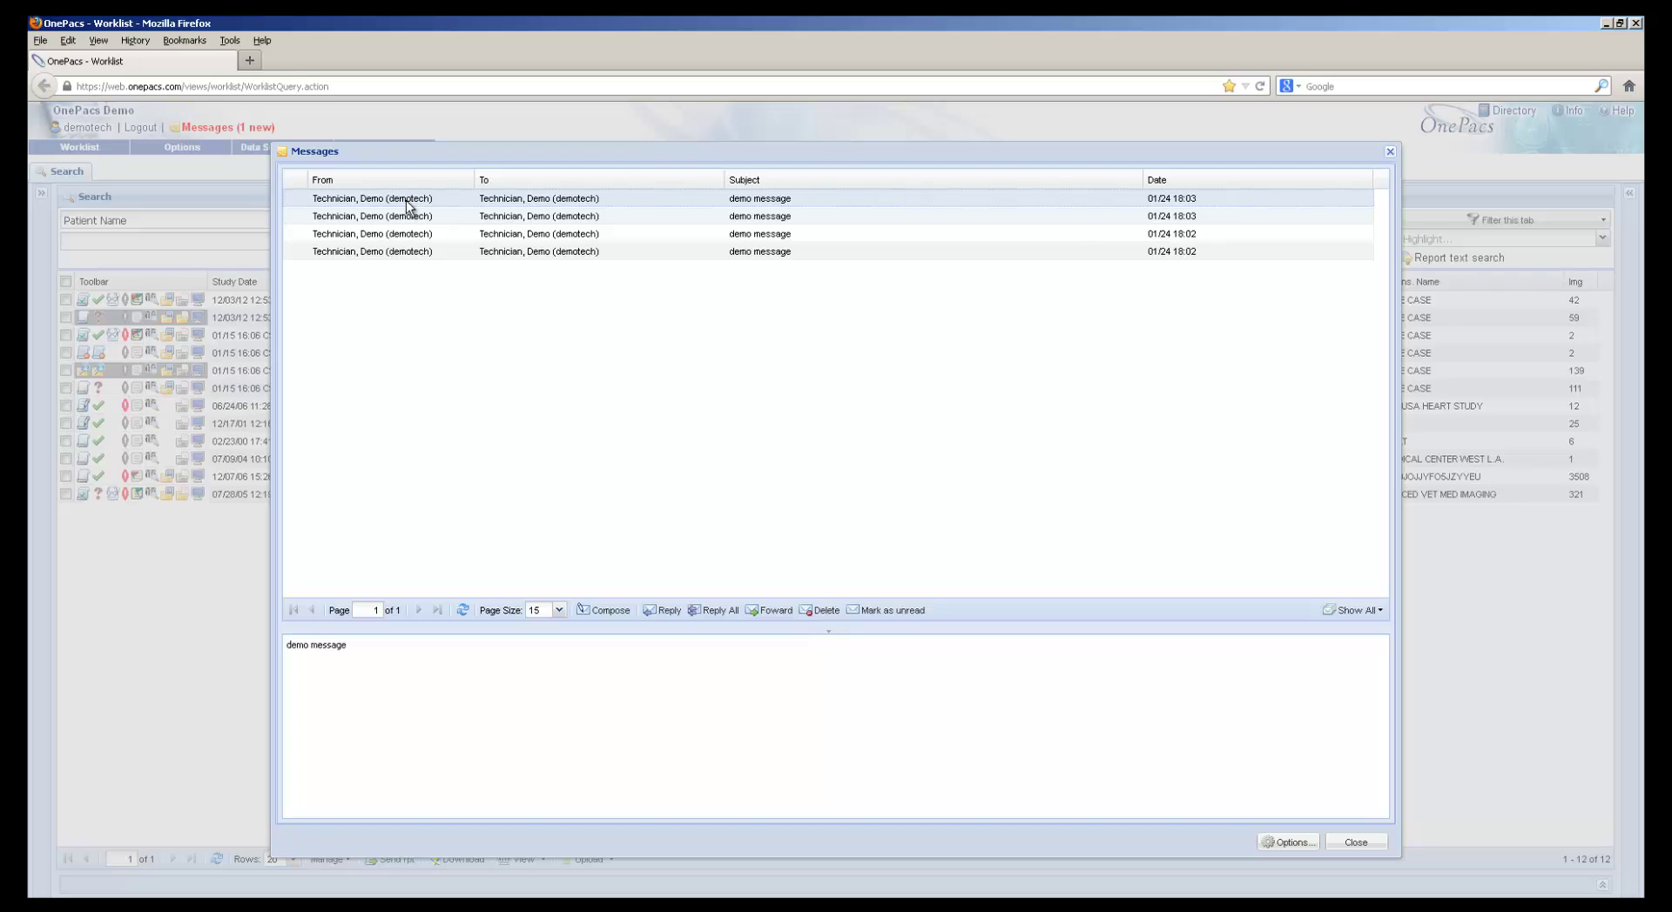
pyautogui.click(1359, 843)
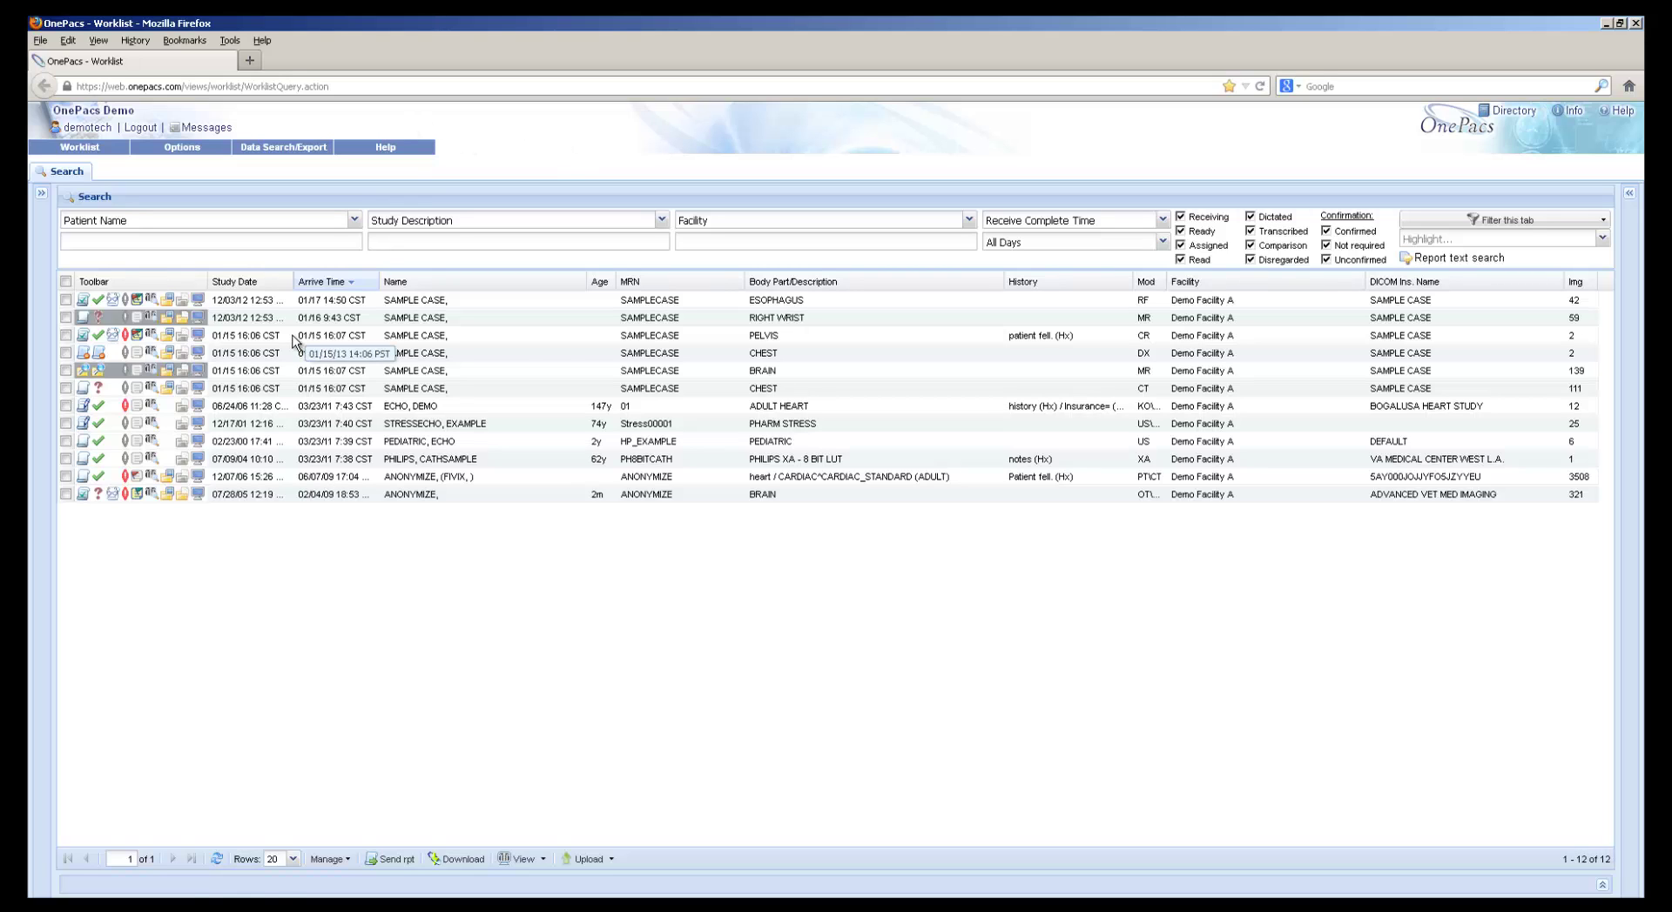
# Open the RIGHT WRIST study via View > Java web viewer (CD/DVD burner)
pyautogui.click(293, 341)
pyautogui.click(285, 317)
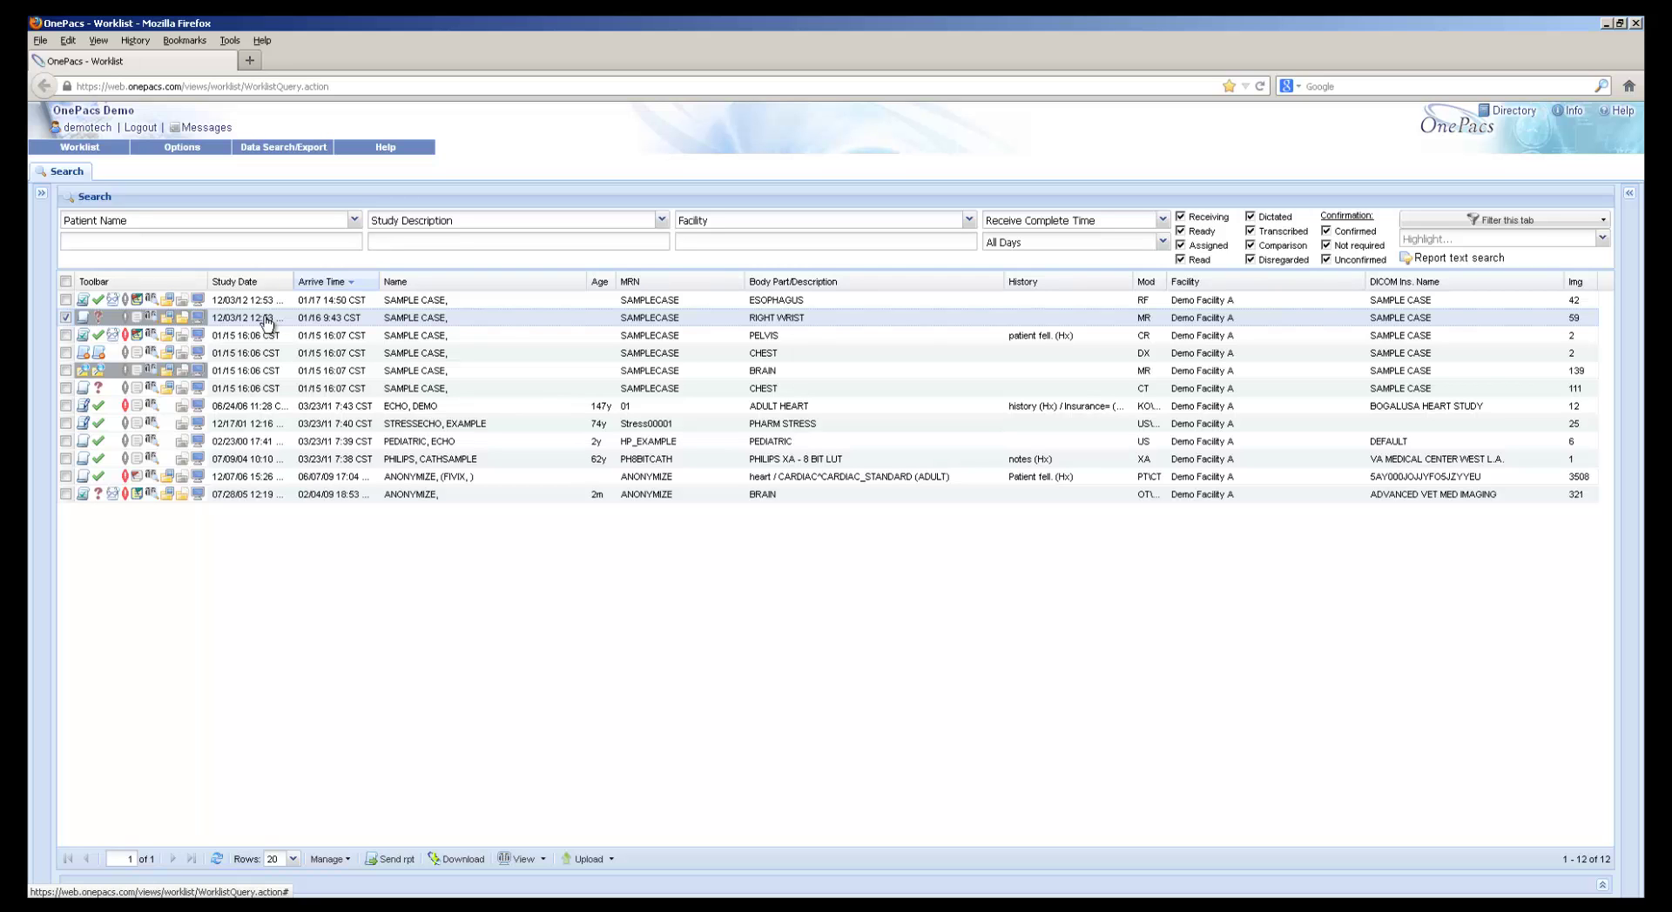
pyautogui.rightClick(268, 324)
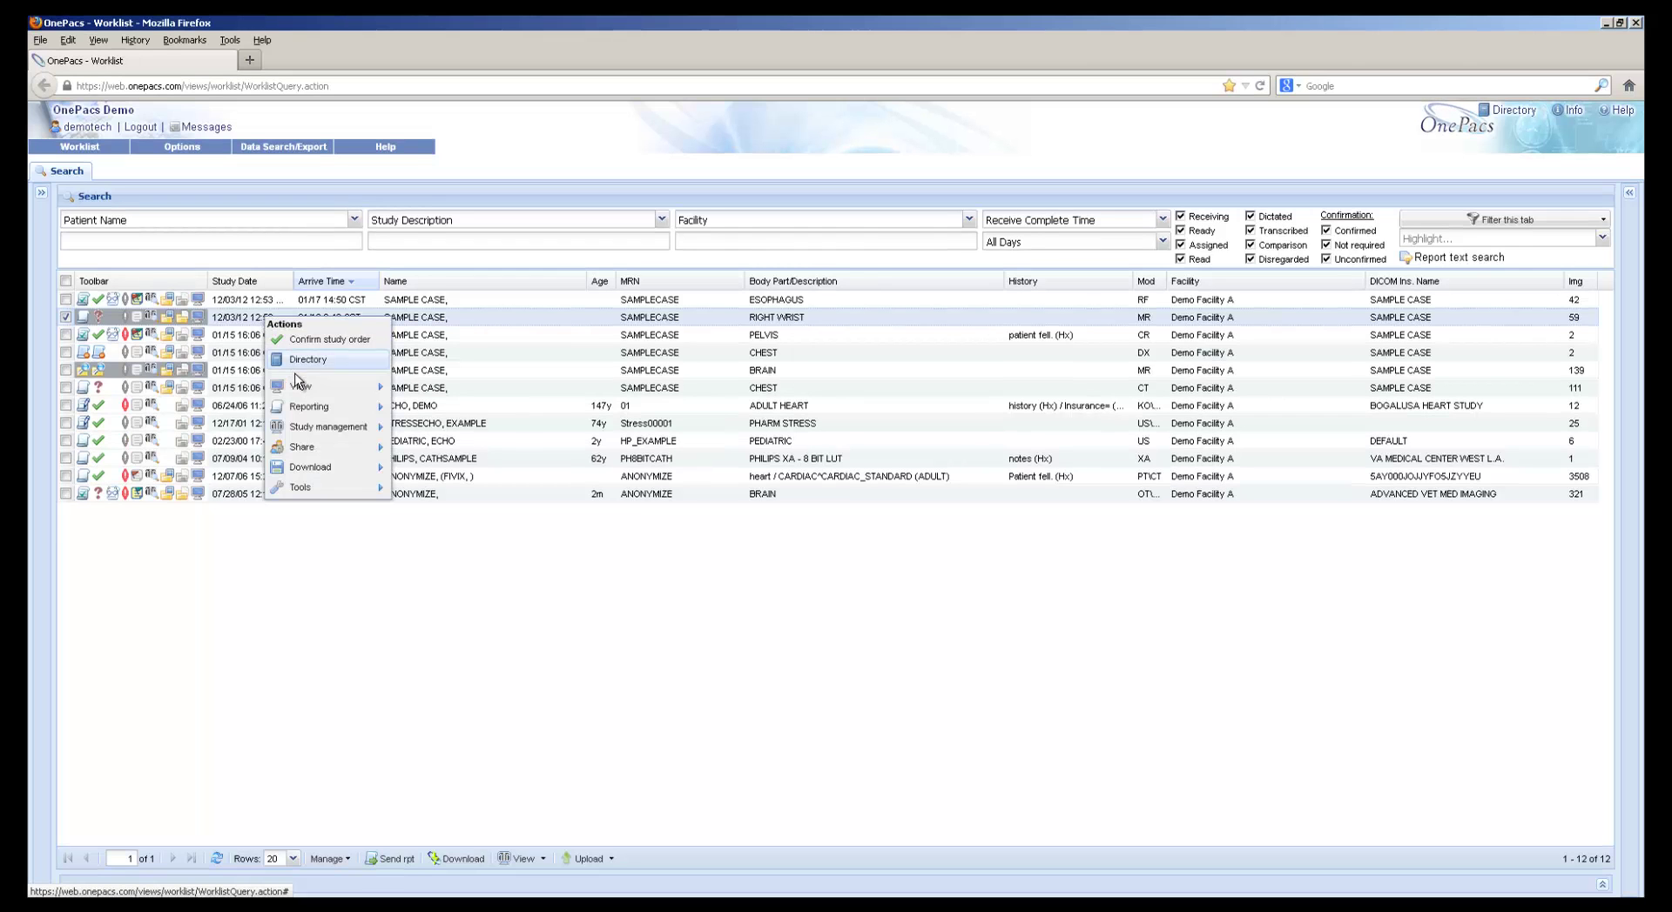
pyautogui.moveTo(348, 387)
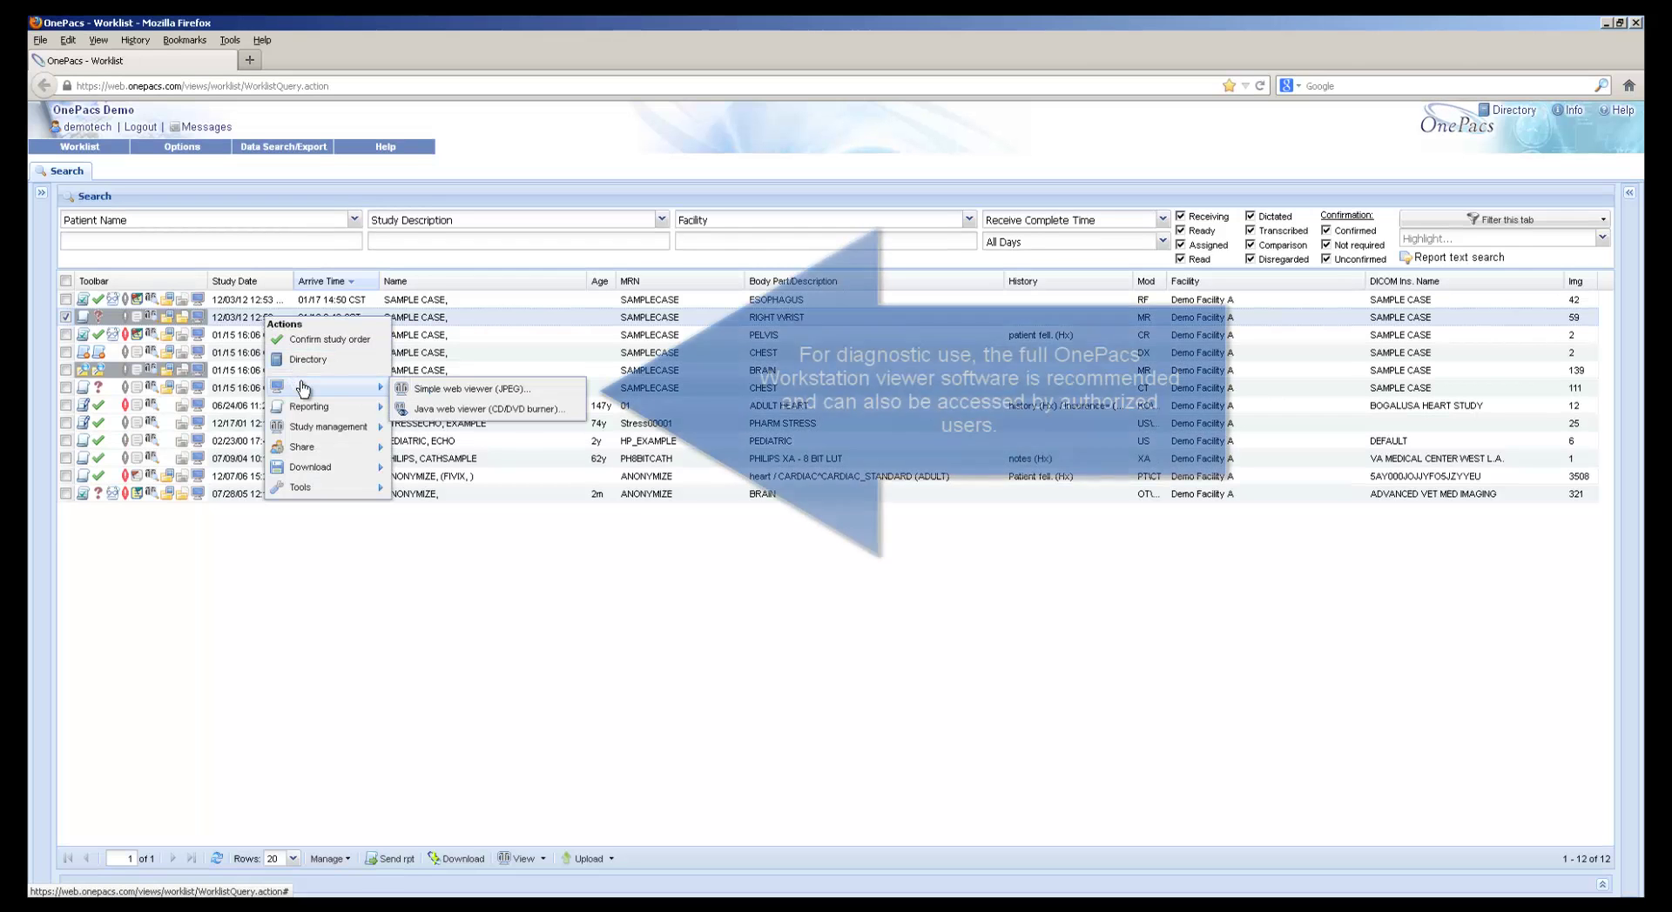
pyautogui.click(540, 409)
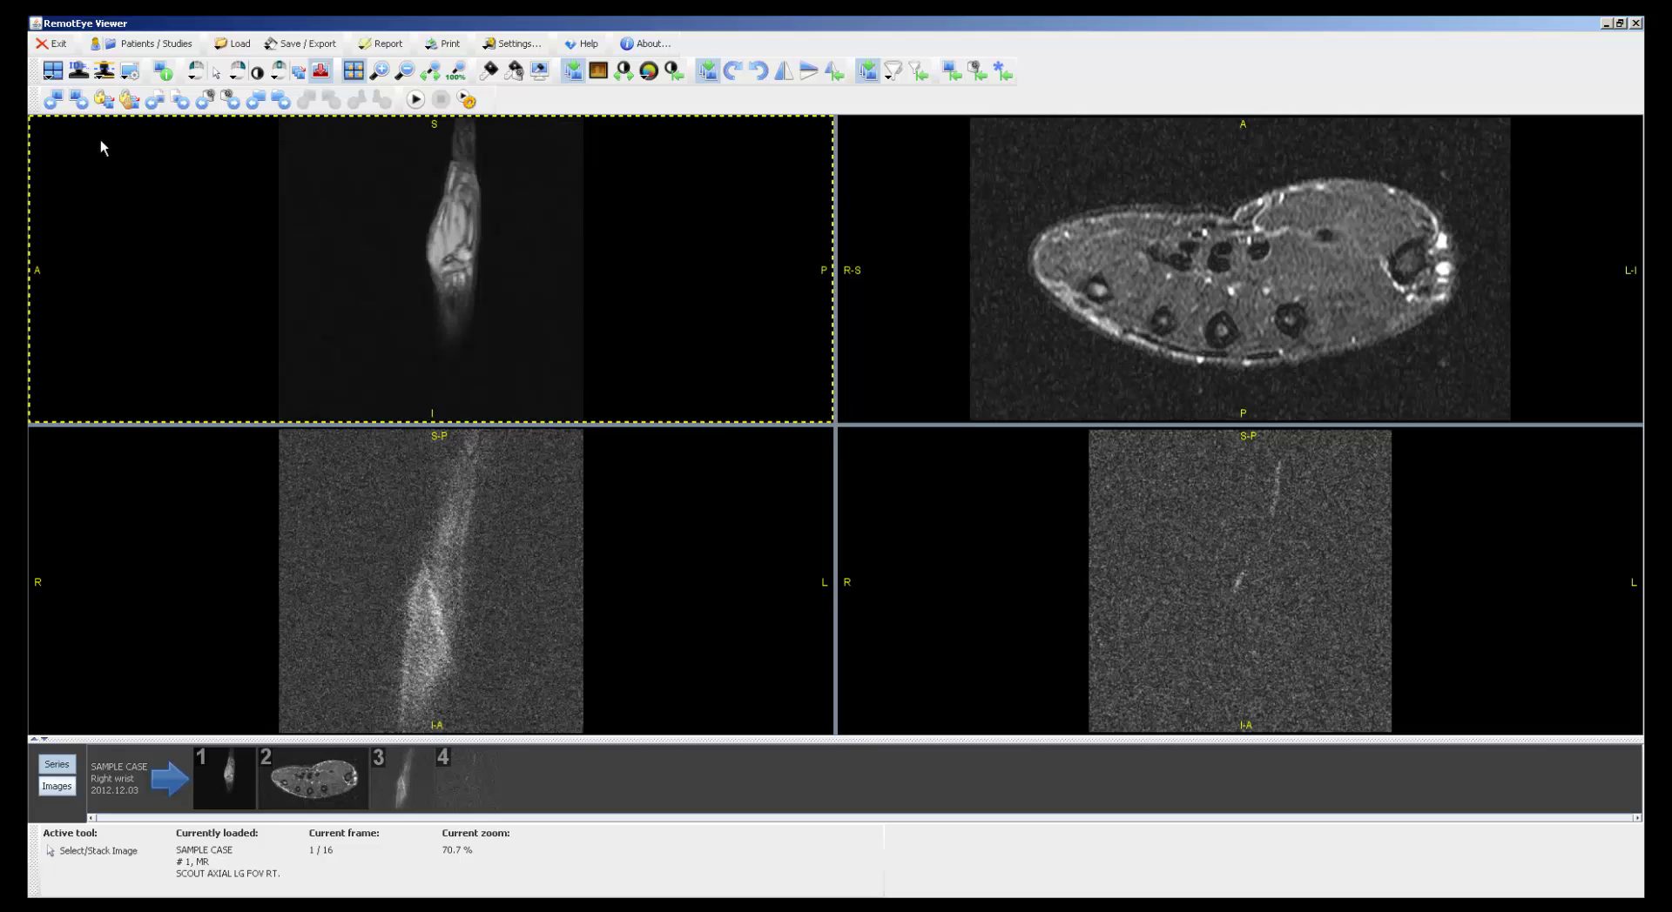
# Page the wrist series to frame 7/16, review Save/Export and Burn CD/DVD options, then exit the viewer
pyautogui.scroll(-6, 423, 181)
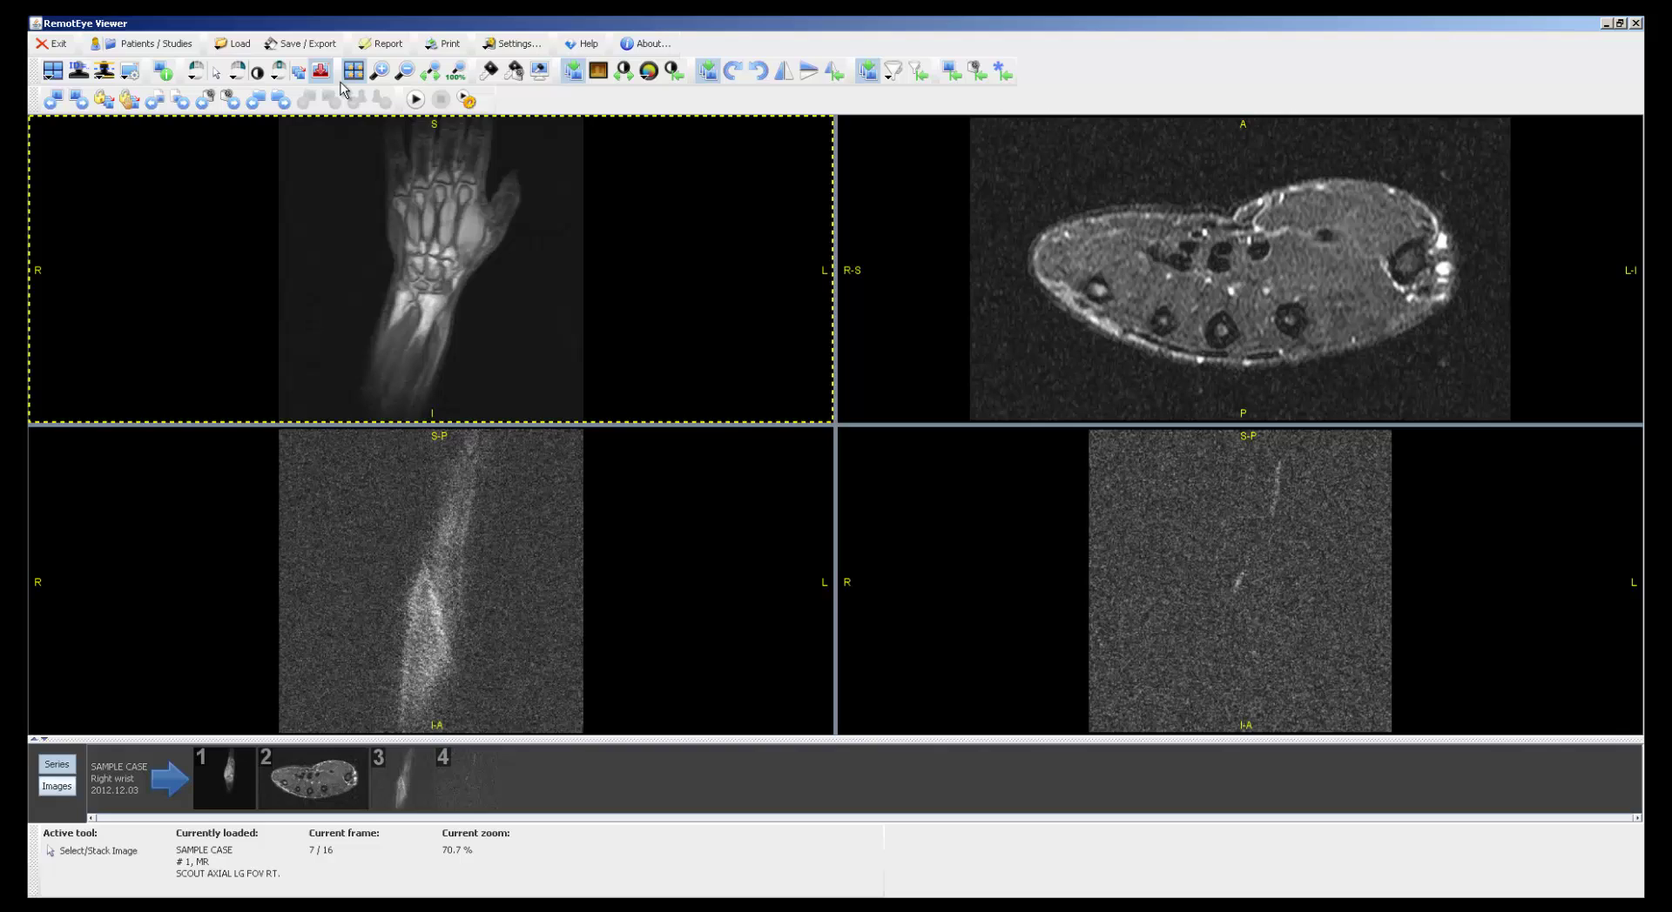
pyautogui.click(293, 43)
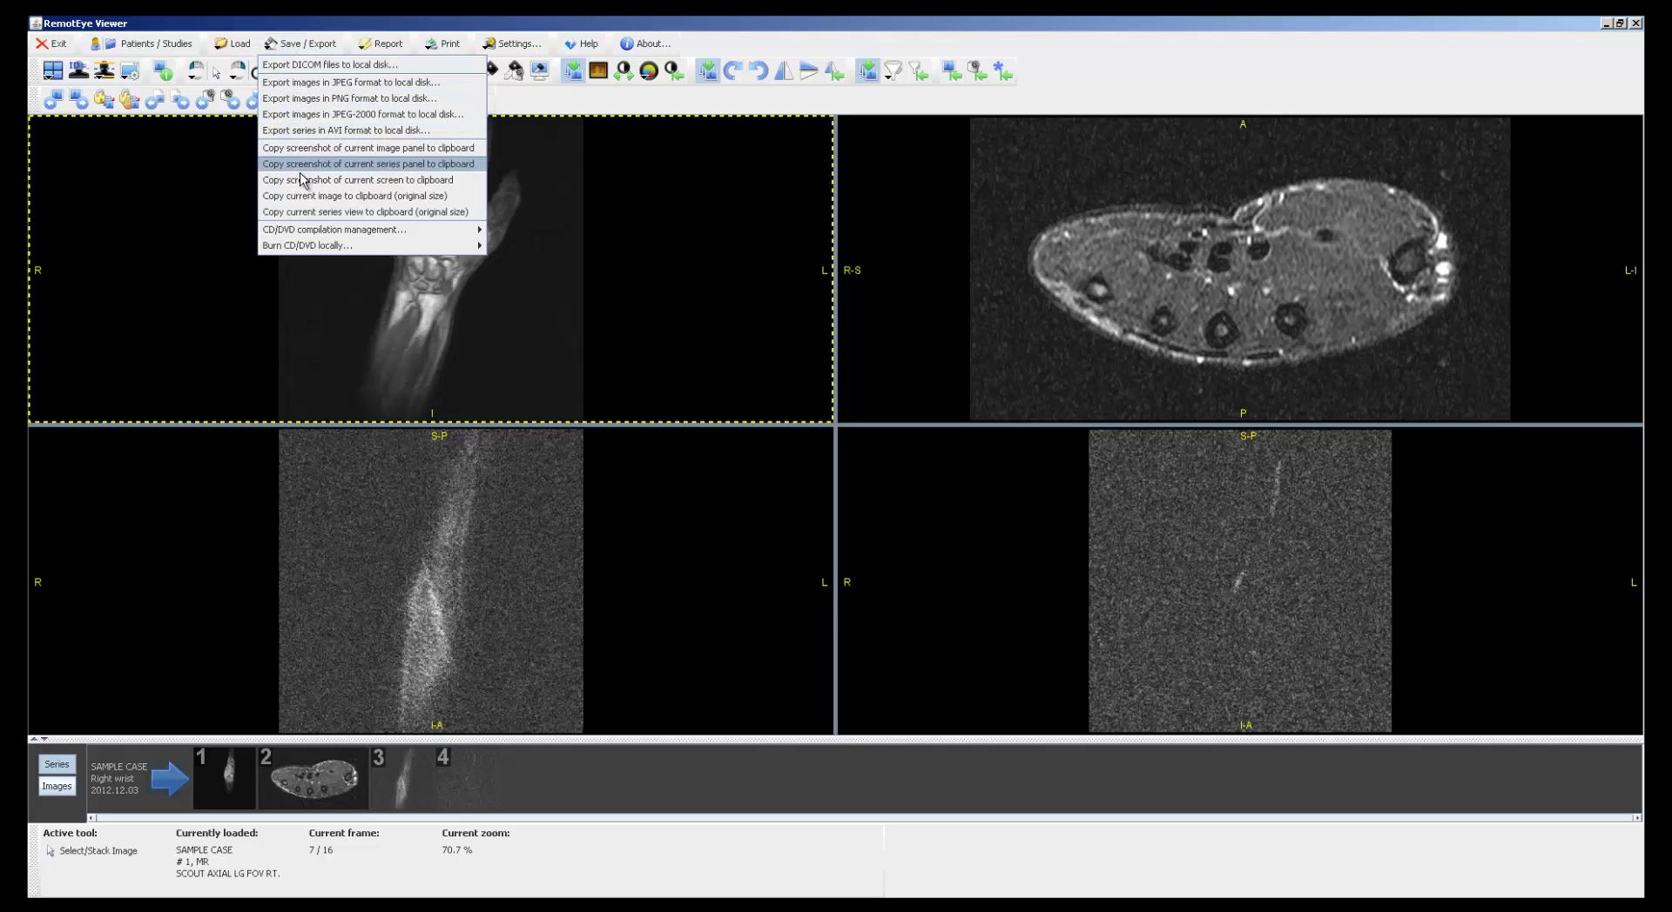
pyautogui.moveTo(310, 247)
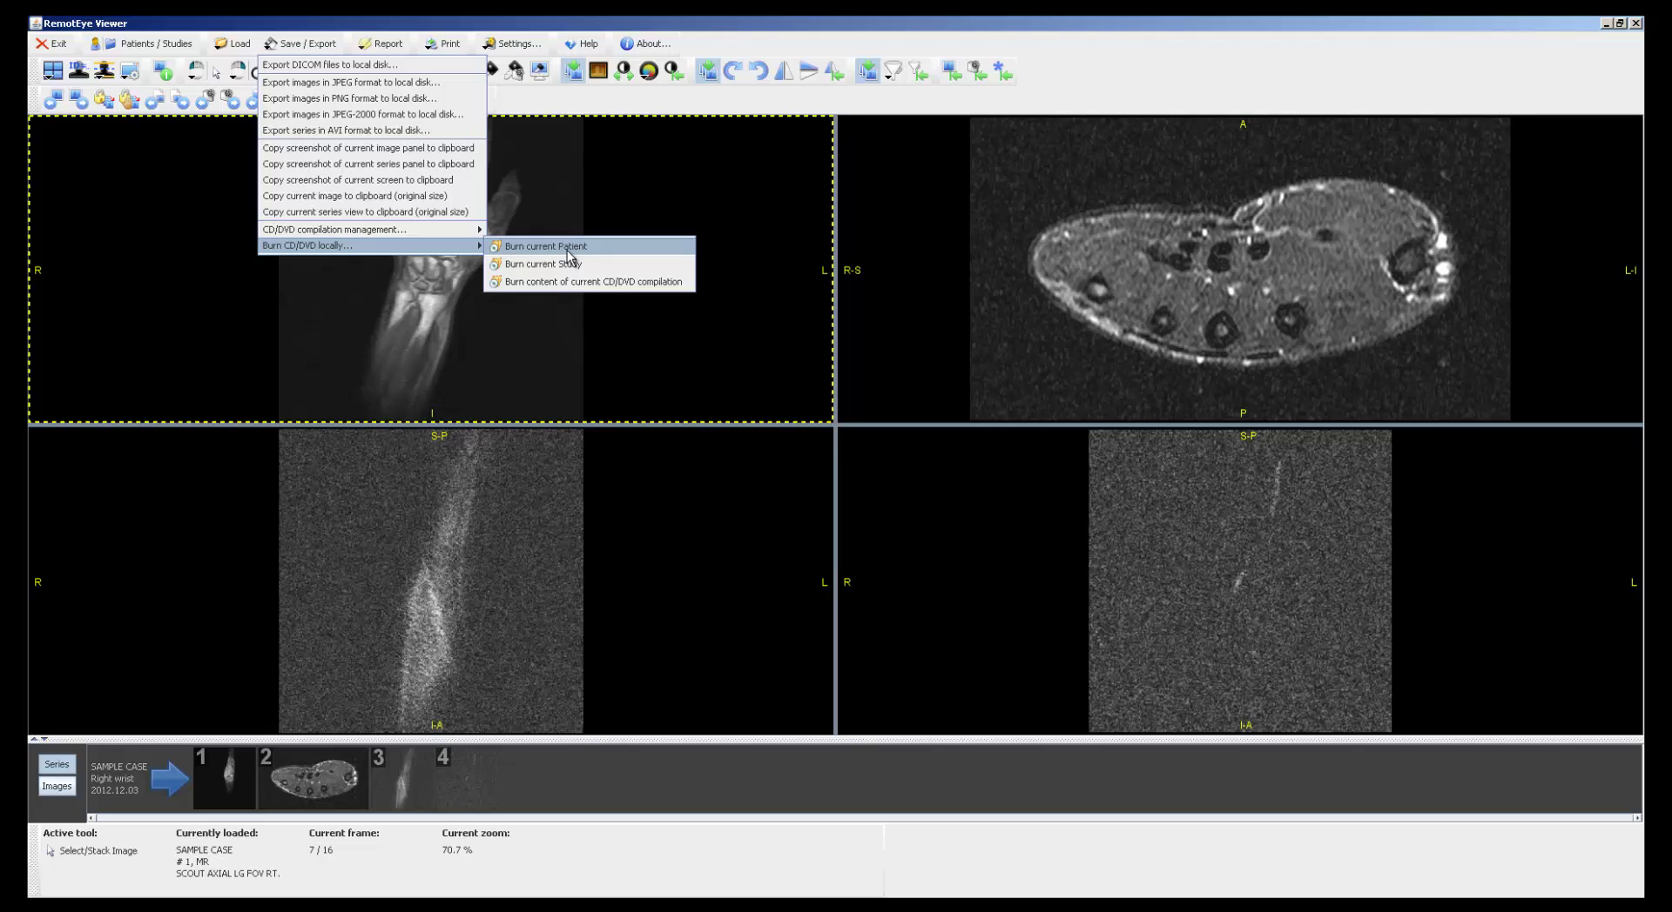
pyautogui.click(435, 336)
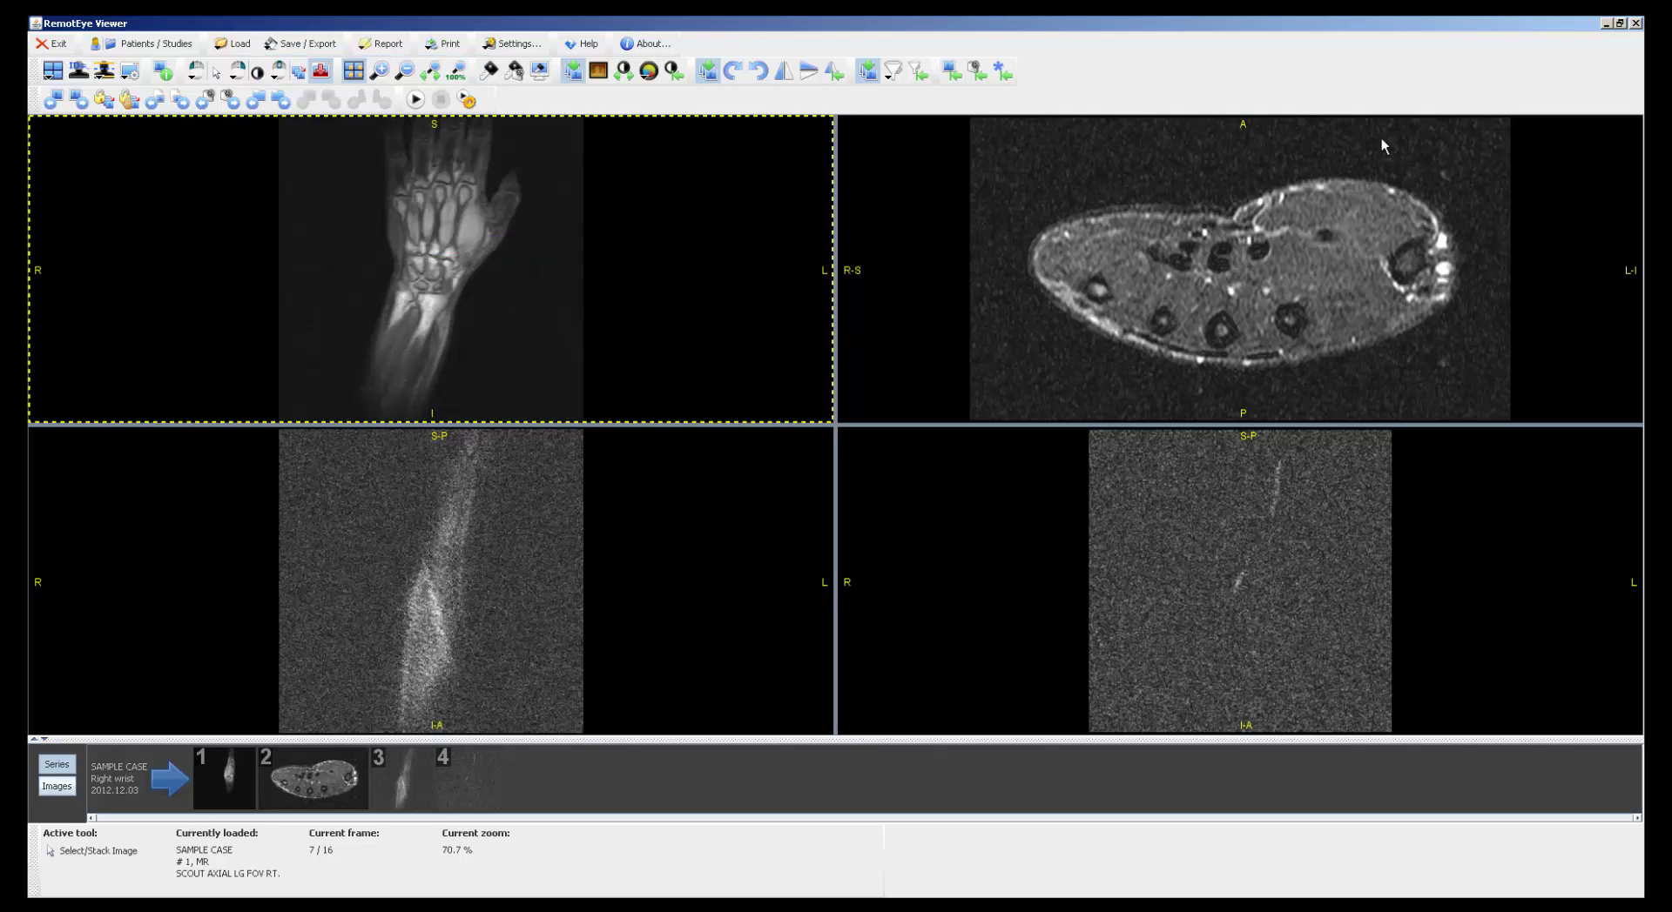
pyautogui.click(1635, 23)
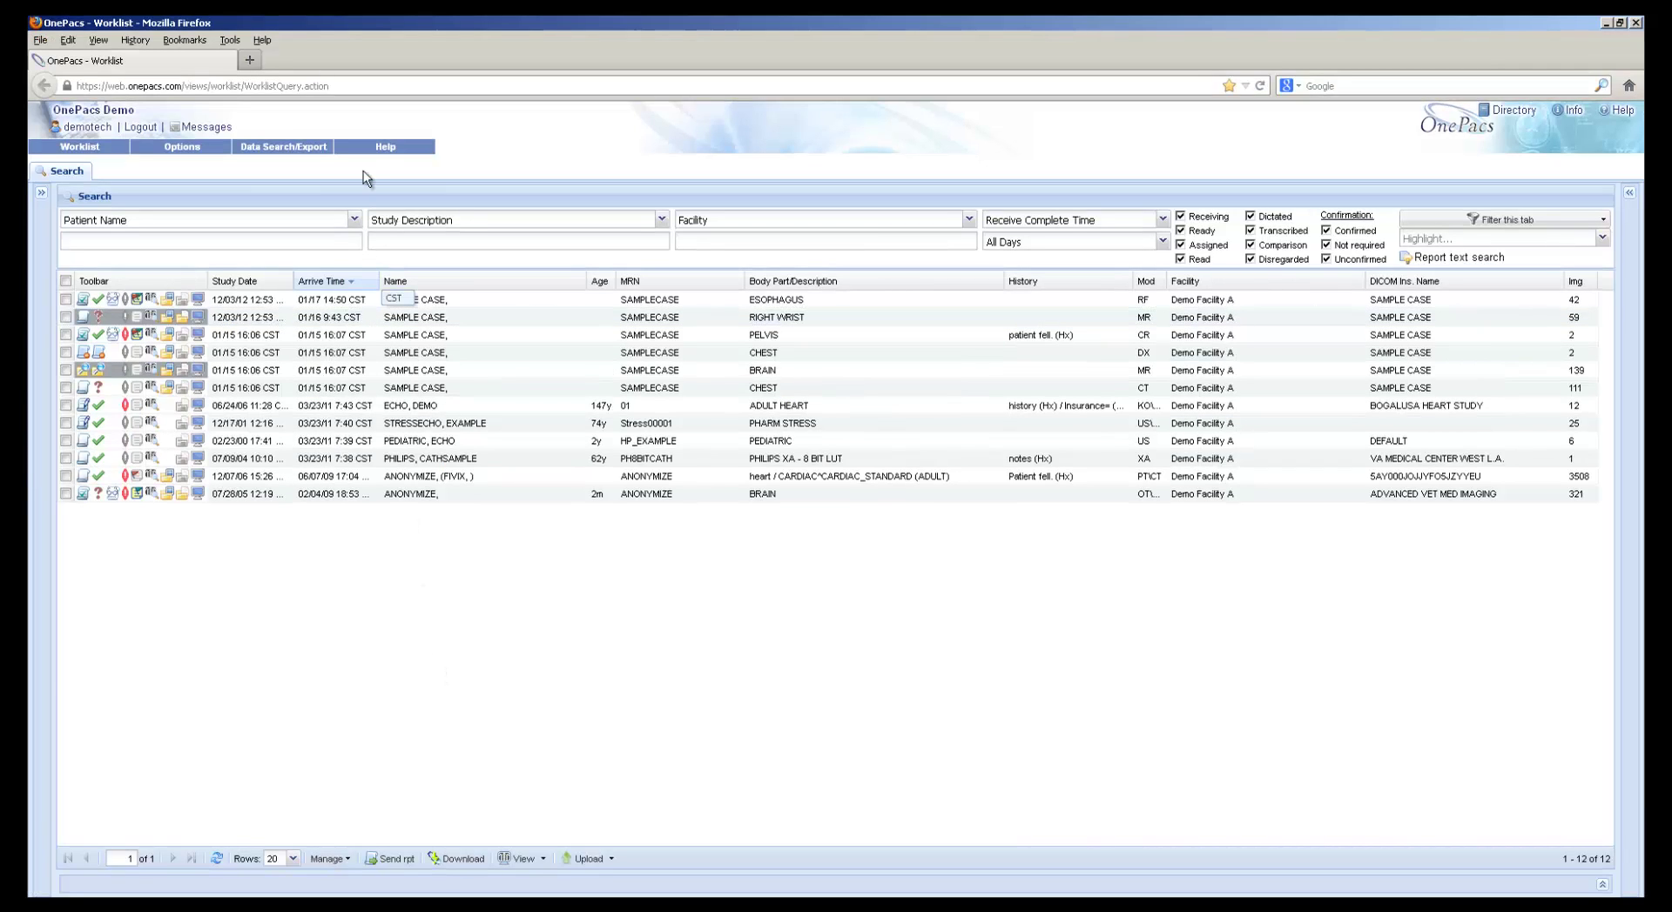
pyautogui.click(382, 150)
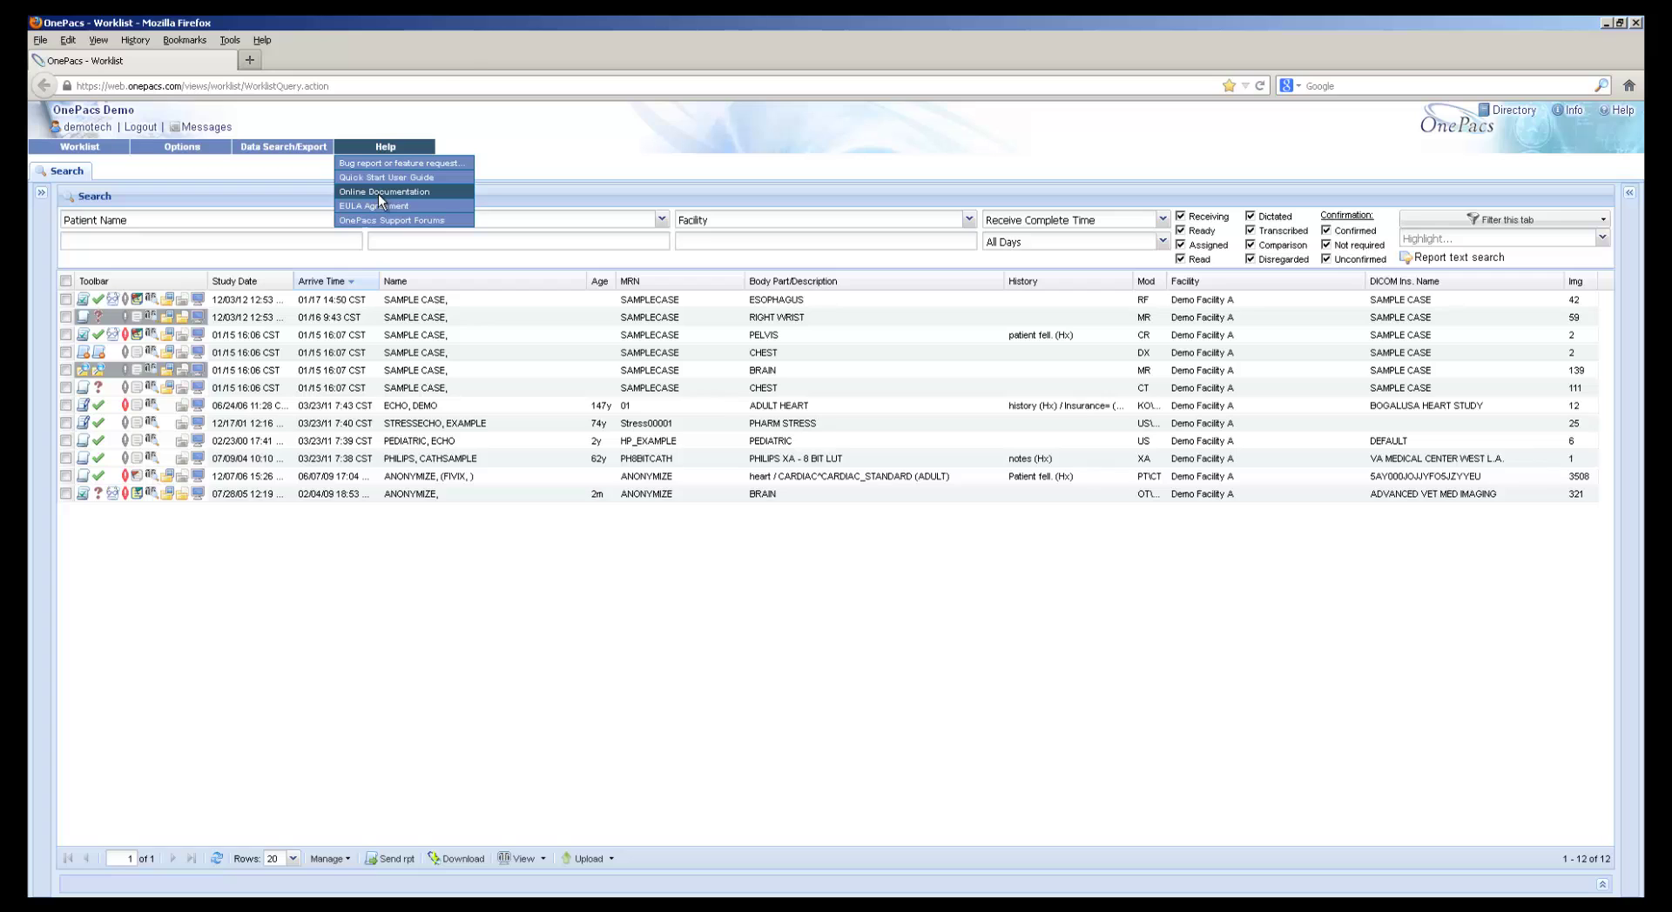
pyautogui.click(378, 196)
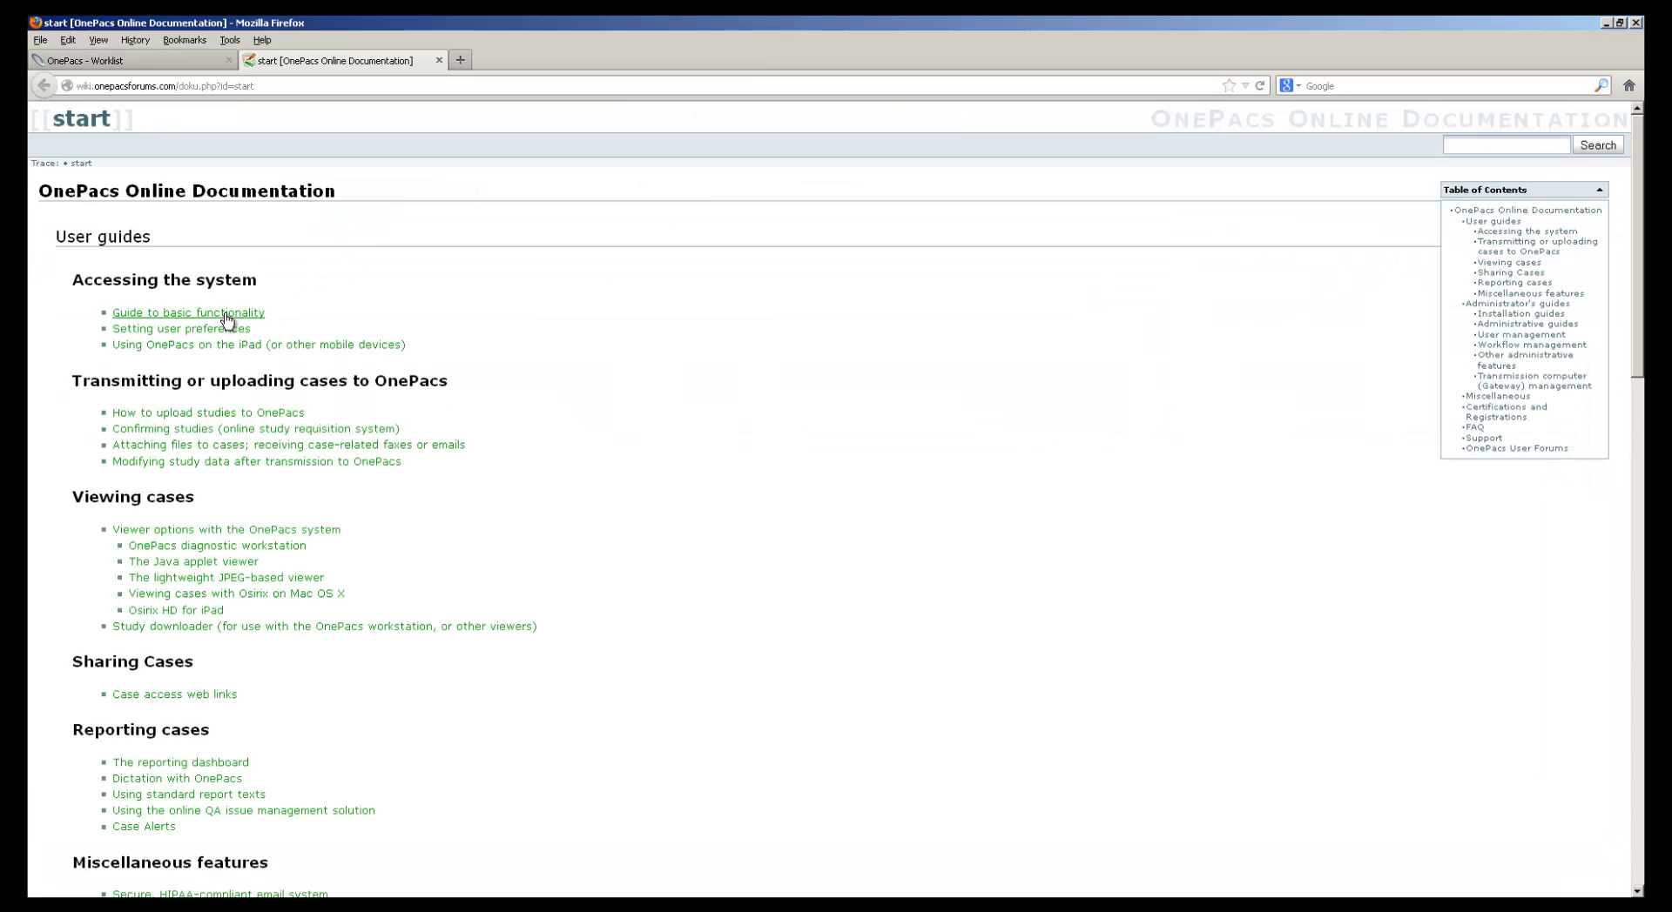
pyautogui.click(226, 315)
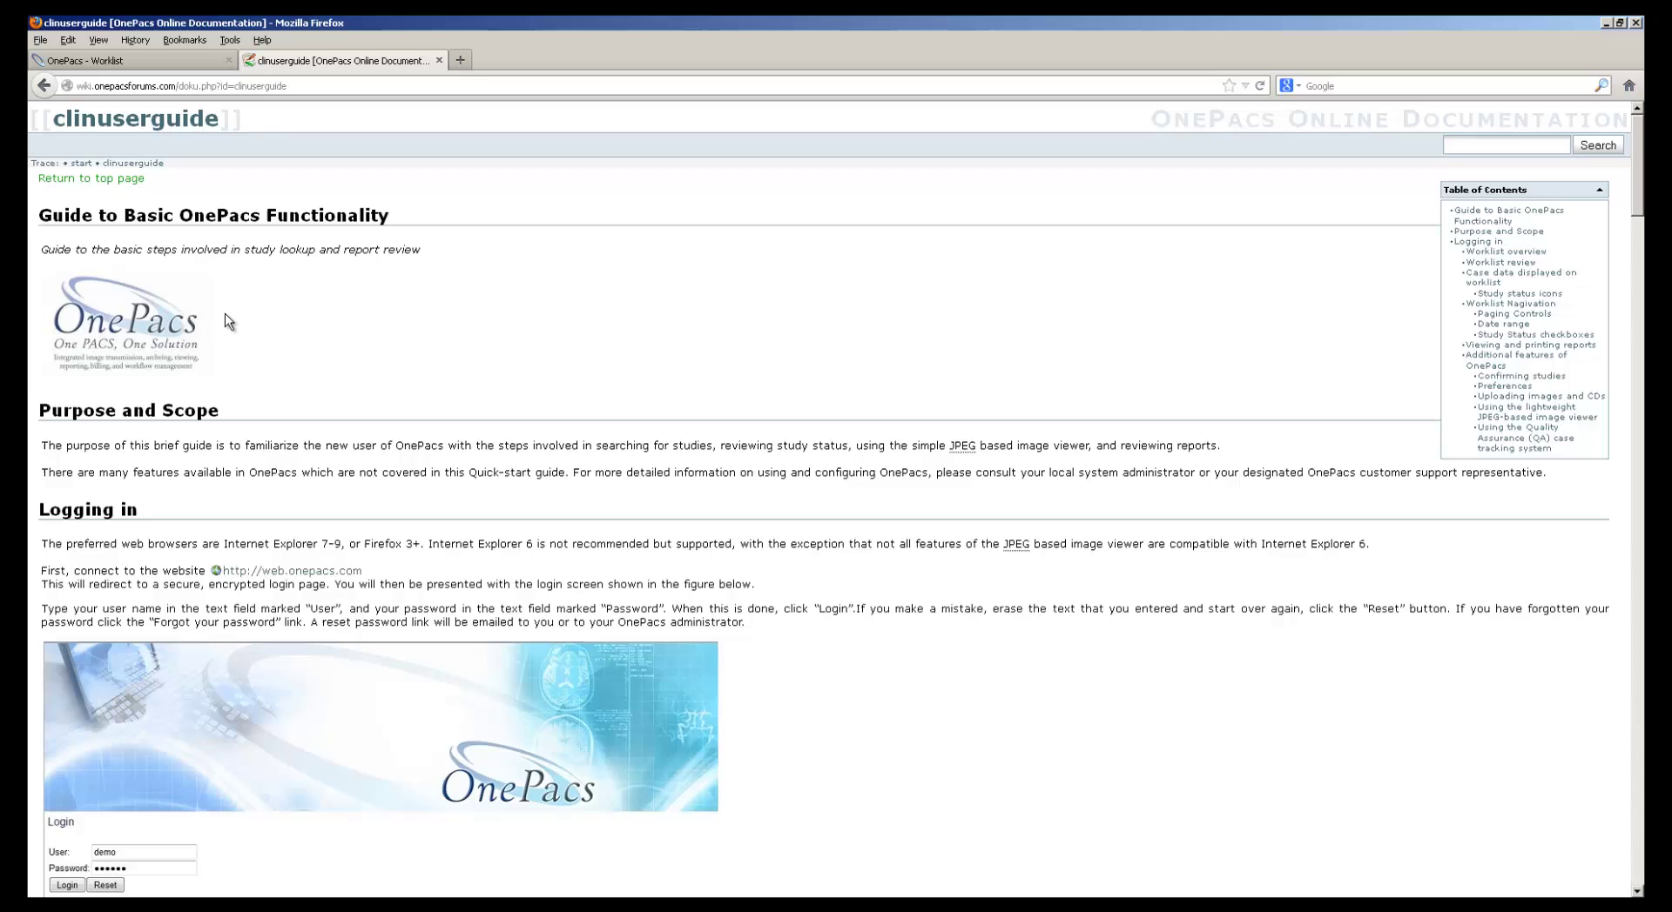
# Close the documentation and log out of OnePacs to the login page
pyautogui.click(439, 60)
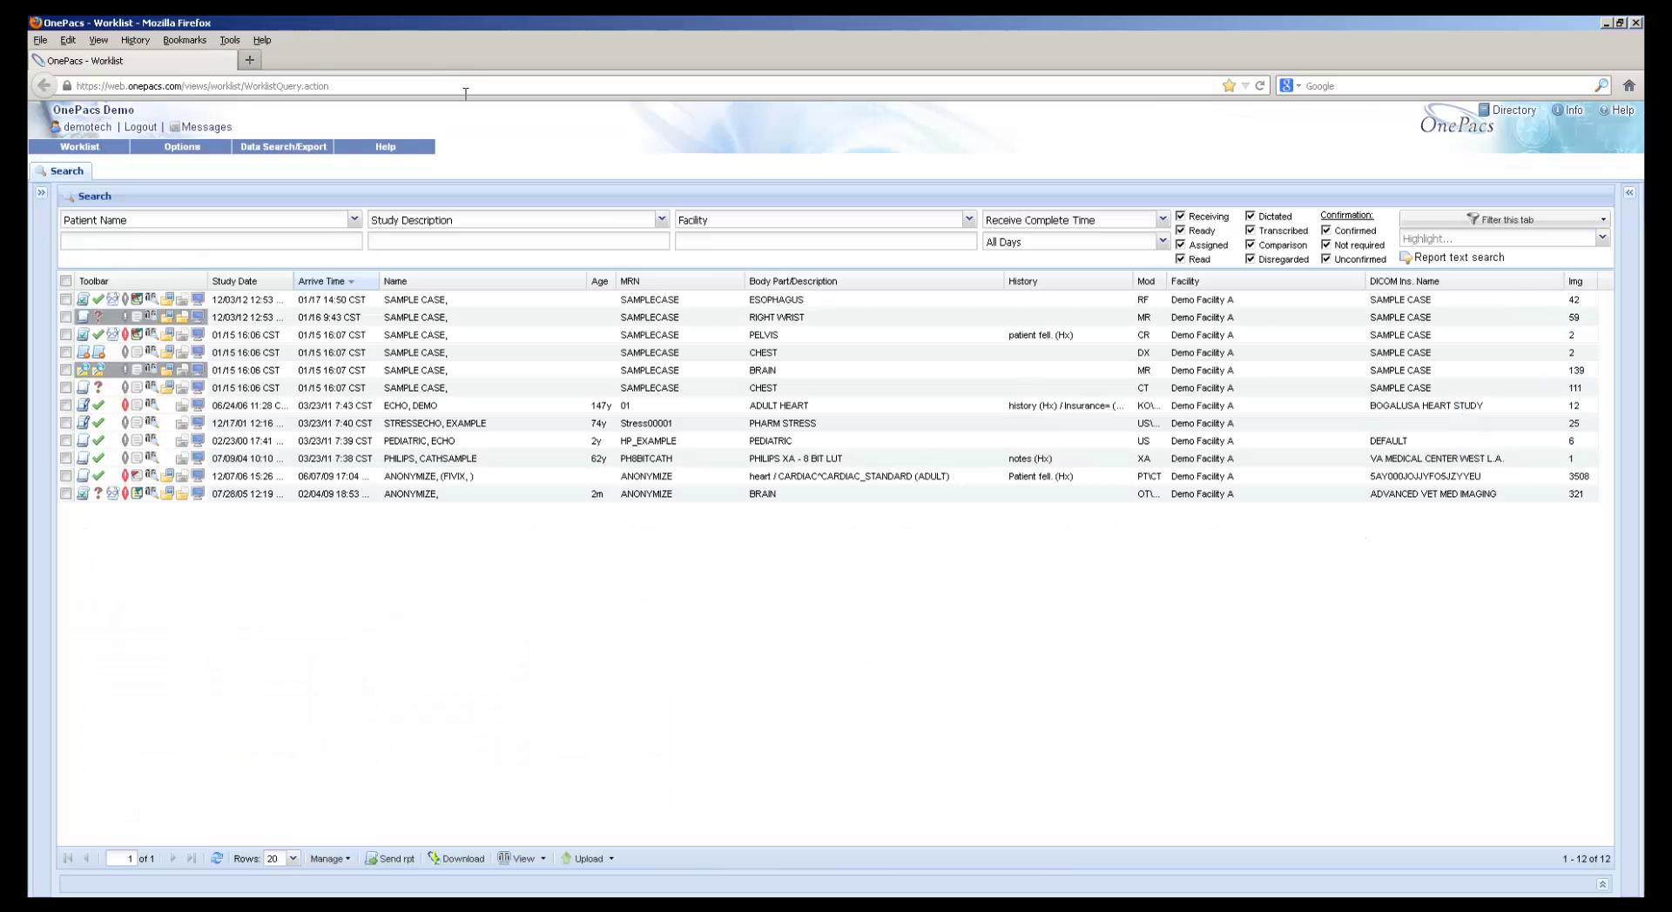
pyautogui.click(140, 127)
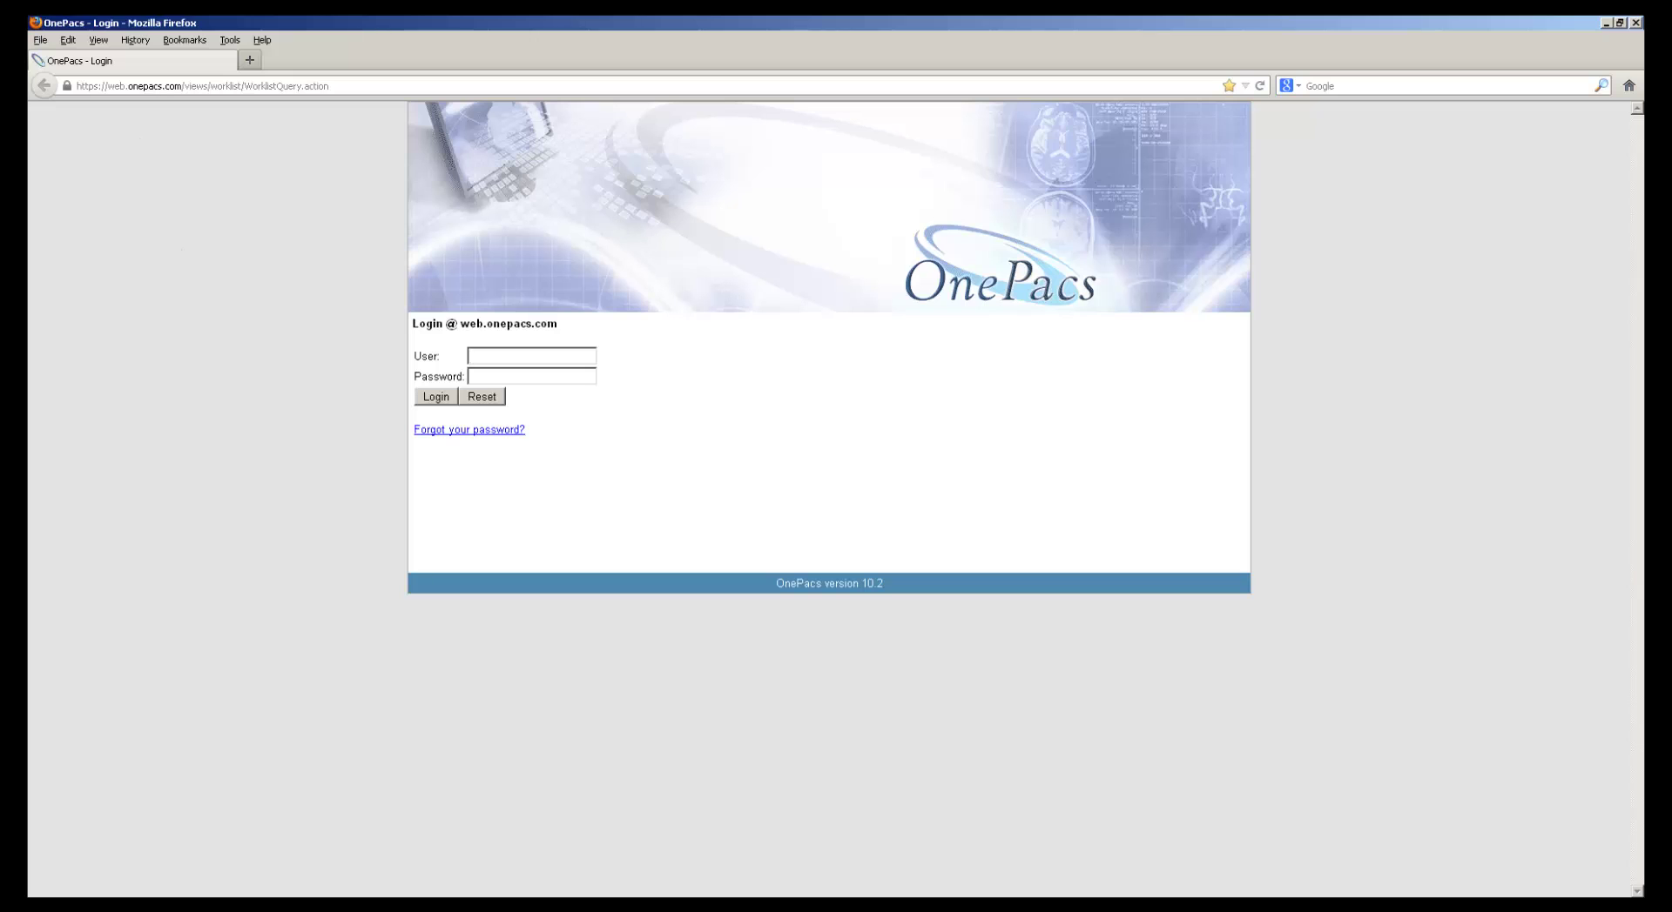